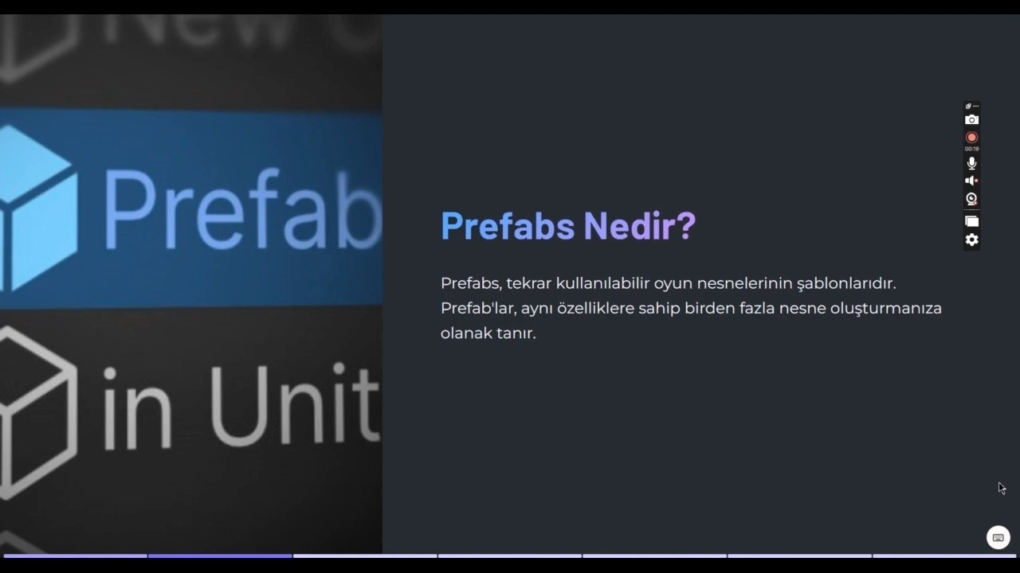
key(Right)
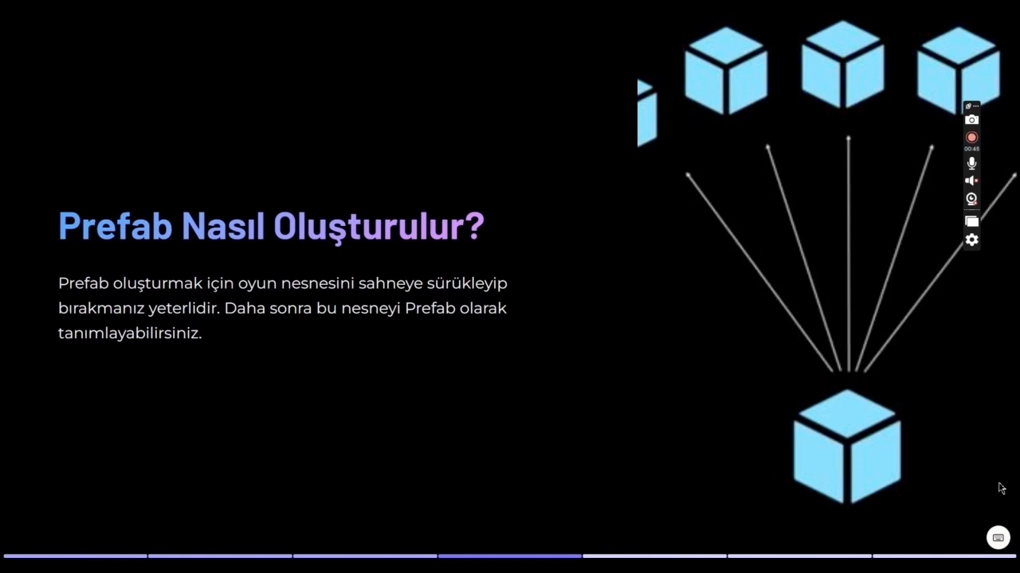
key(Right)
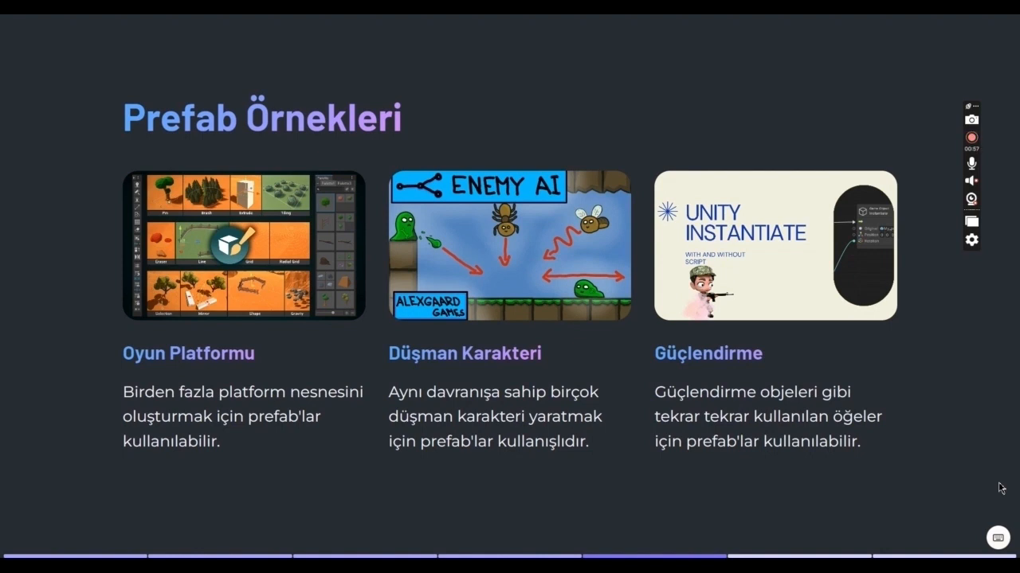
key(Right)
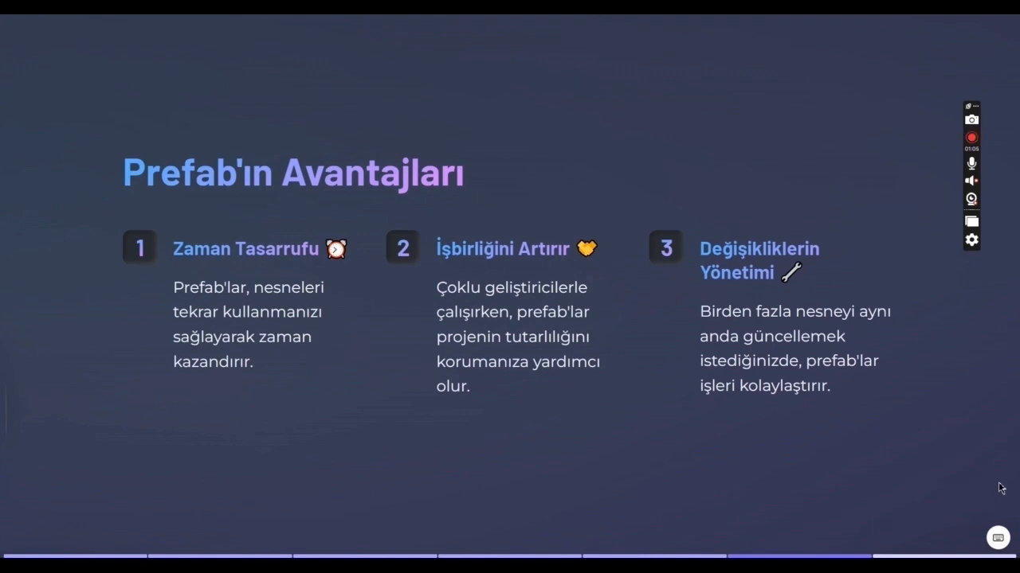
key(Right)
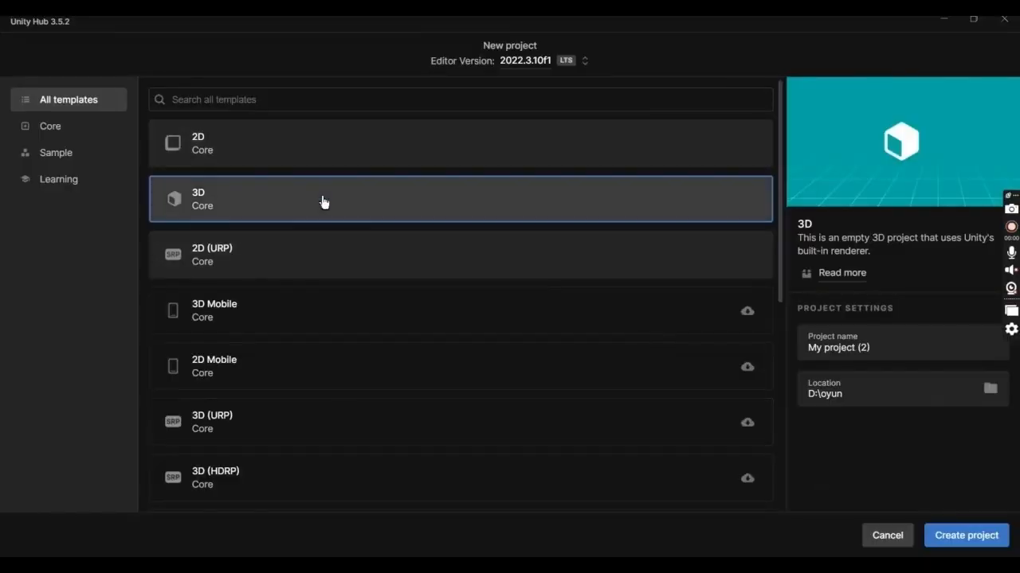
- Name the new 3D project prefabsKonu and create it
click(898, 347)
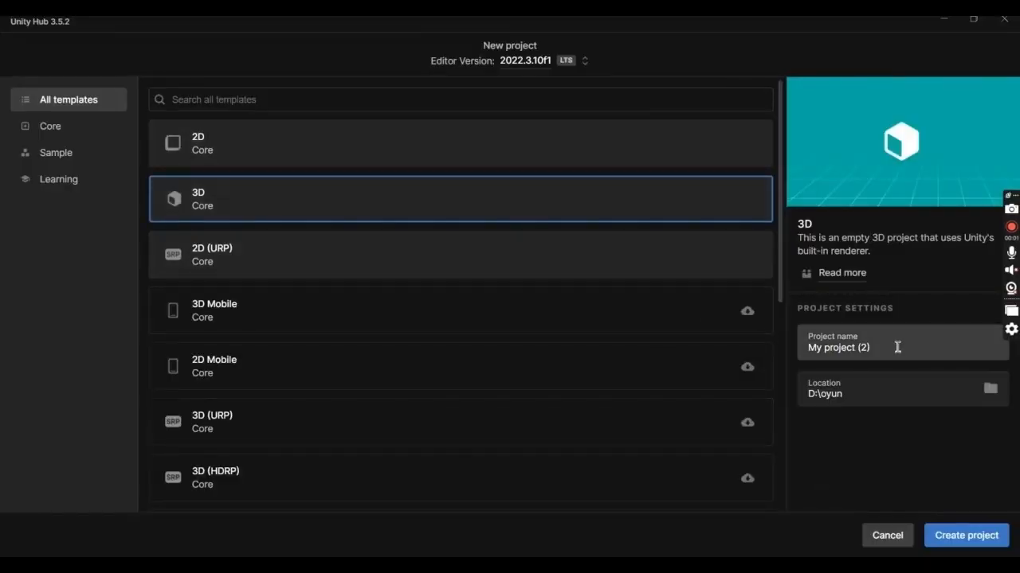
drag(874, 347, 788, 352)
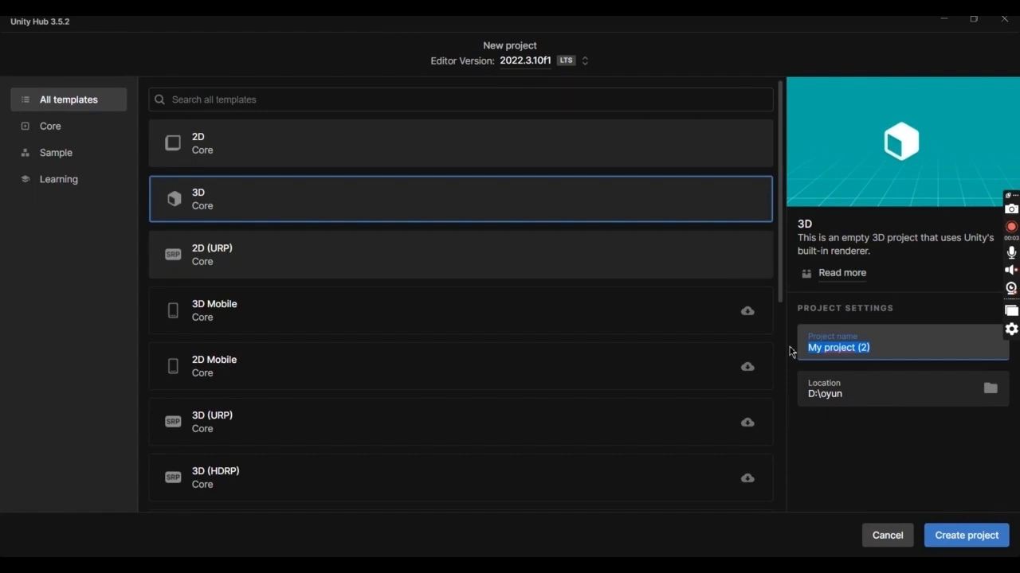
text(prefabsKonu)
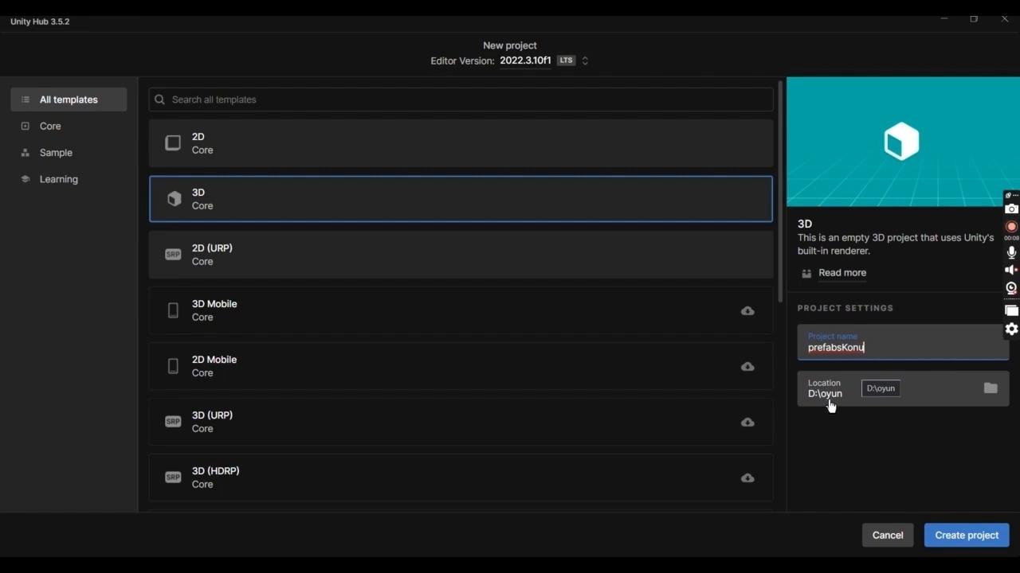
click(956, 537)
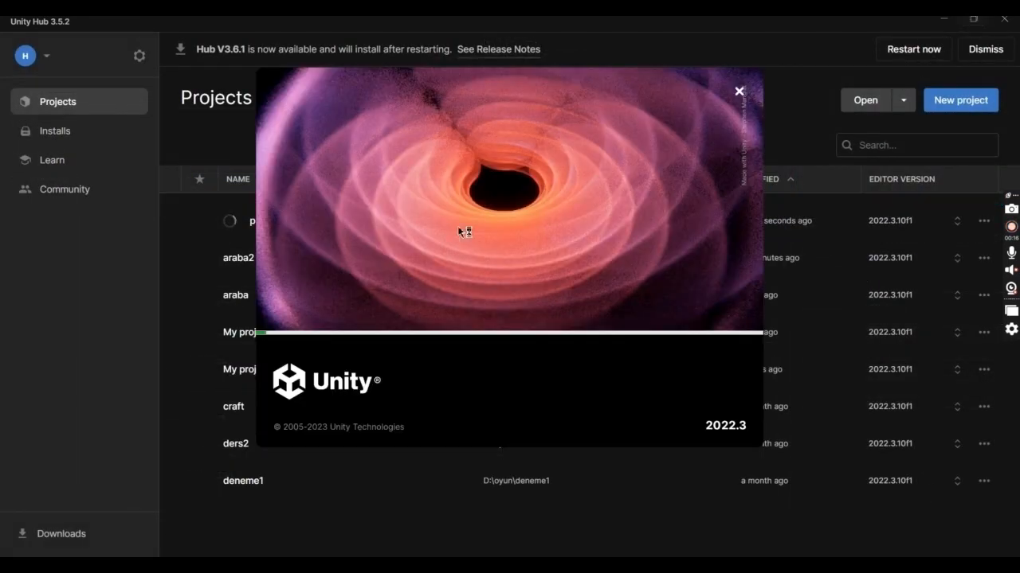
- Add a Plane 3D object to the sample scene and set its X scale to 5
right_click(51, 169)
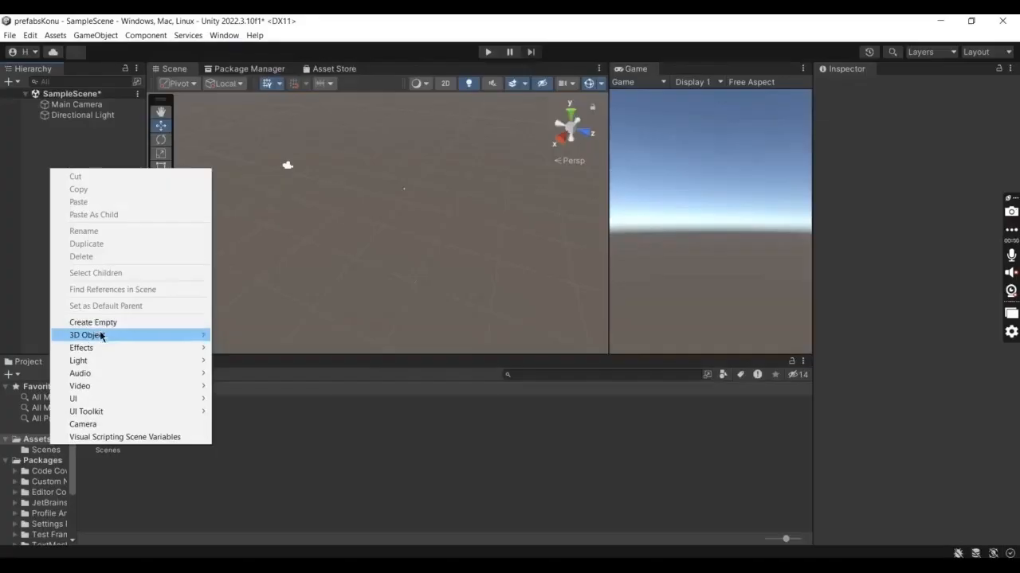
mouse_move(116, 337)
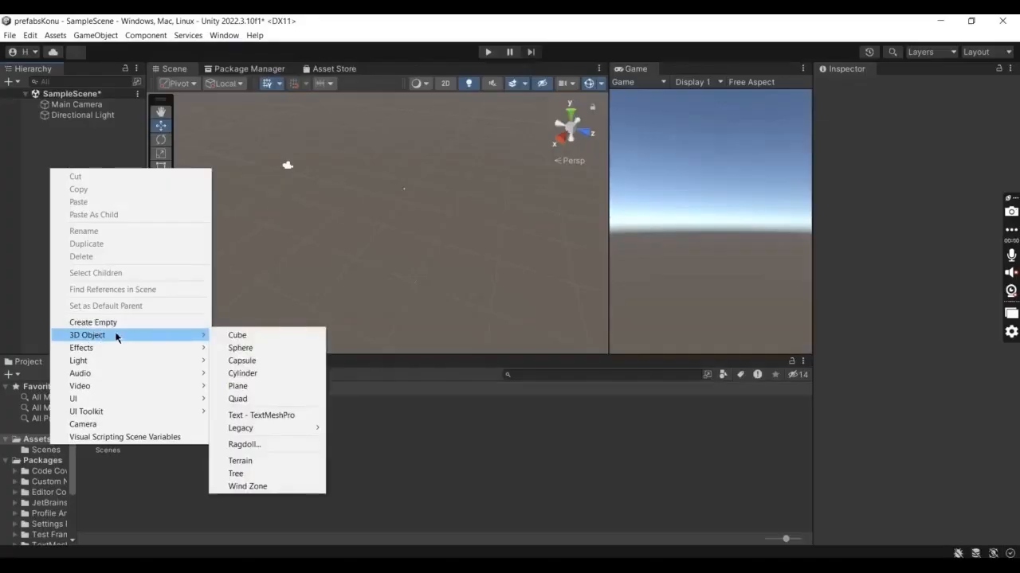
click(252, 386)
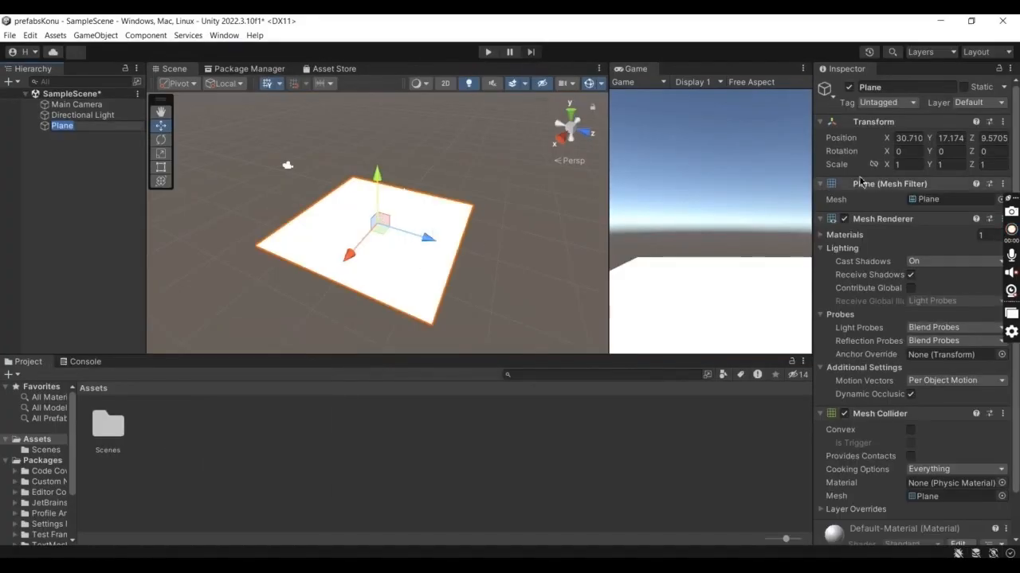
click(919, 164)
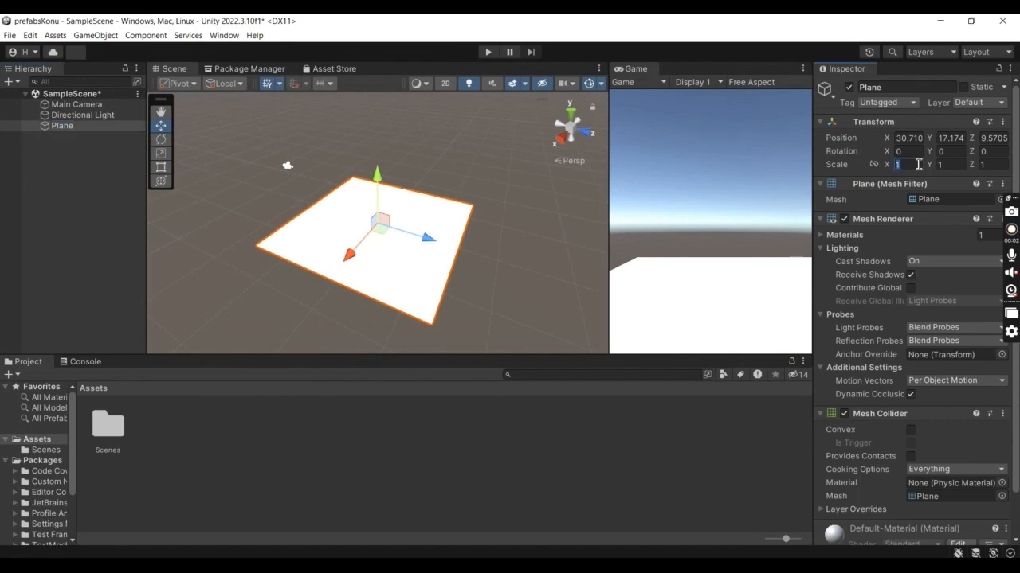
text(5)
- Move the Main Camera to the near end of the plane, at about X 53.17 and Z 8.33
click(288, 168)
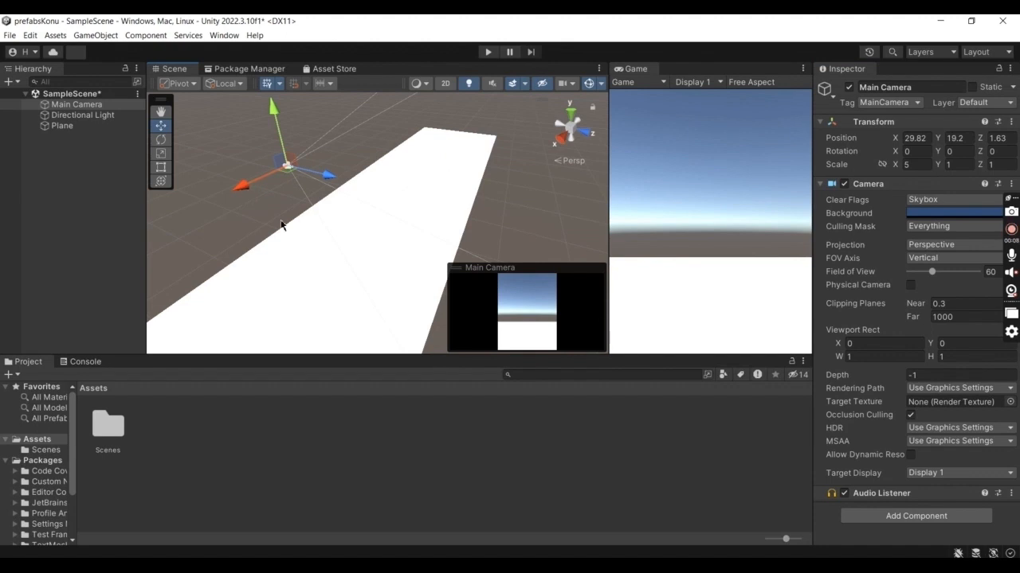
key(s)
right_drag(314, 251, 327, 229)
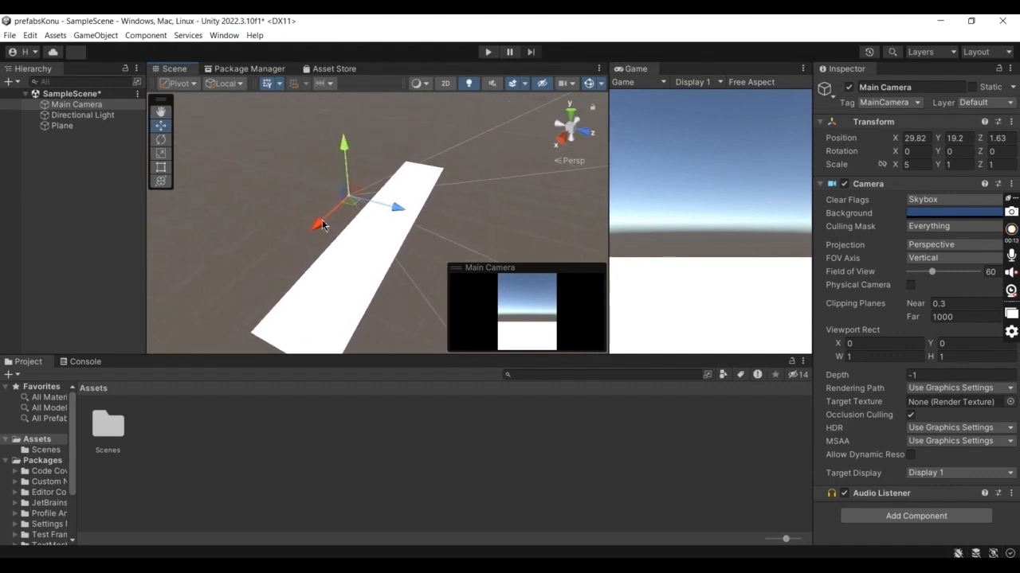
drag(326, 229, 223, 348)
drag(288, 308, 338, 341)
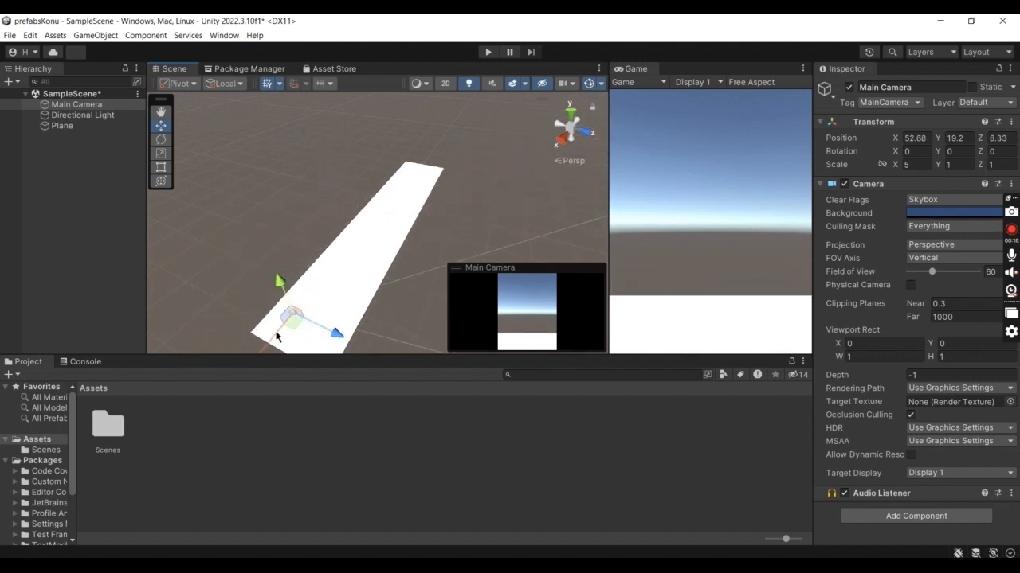
right_drag(384, 304, 370, 270)
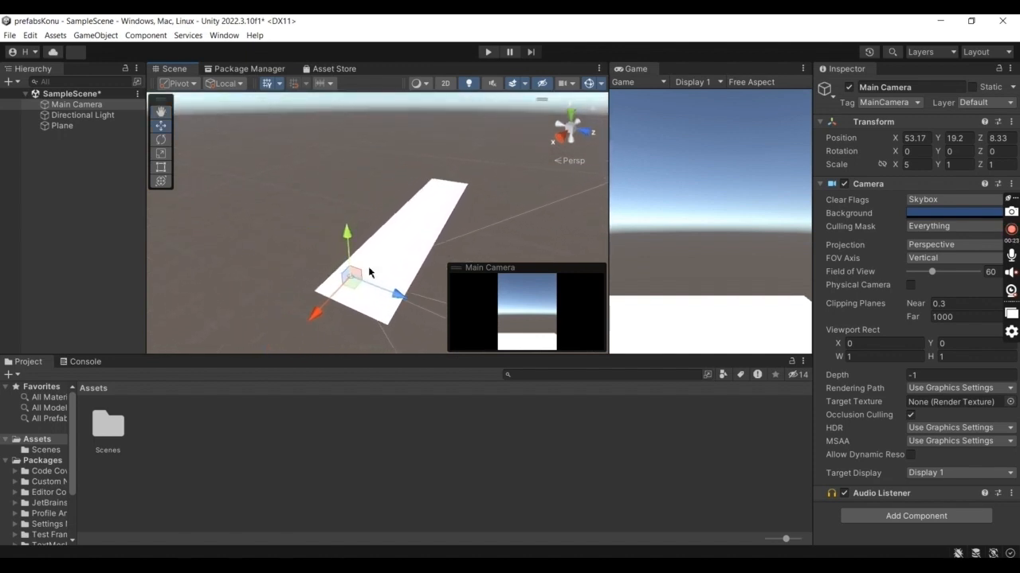
- Set the Main Camera's Y rotation to -90 and reposition it at about X 57.93, Y 21.8, Z 10.16
click(958, 155)
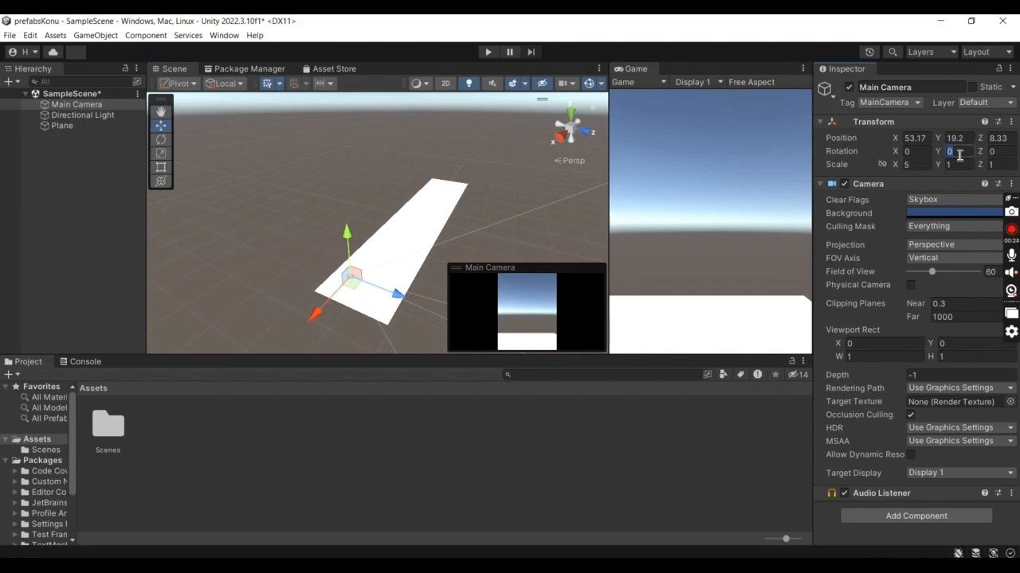
text(-90)
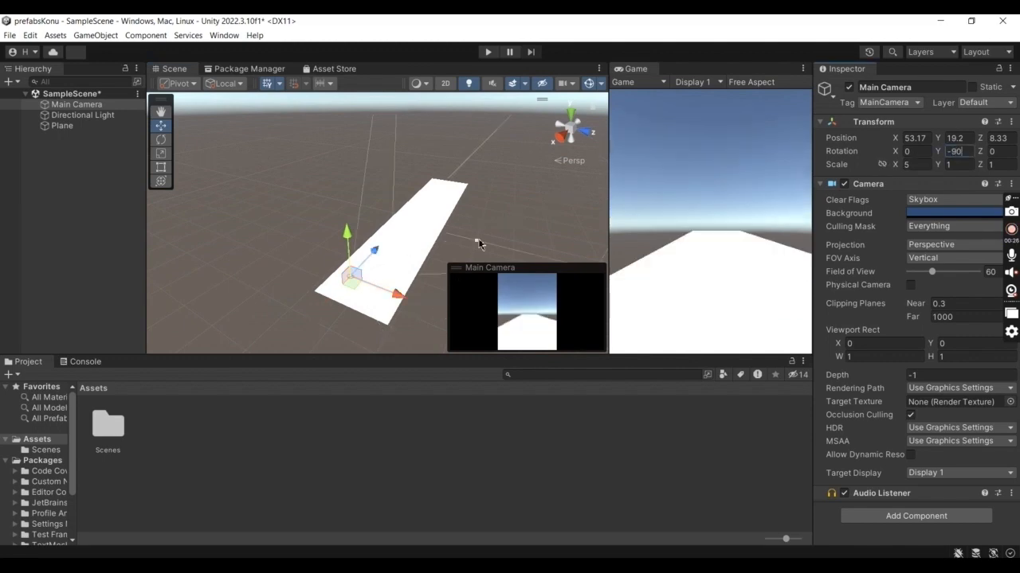
drag(346, 236, 383, 316)
drag(333, 260, 332, 253)
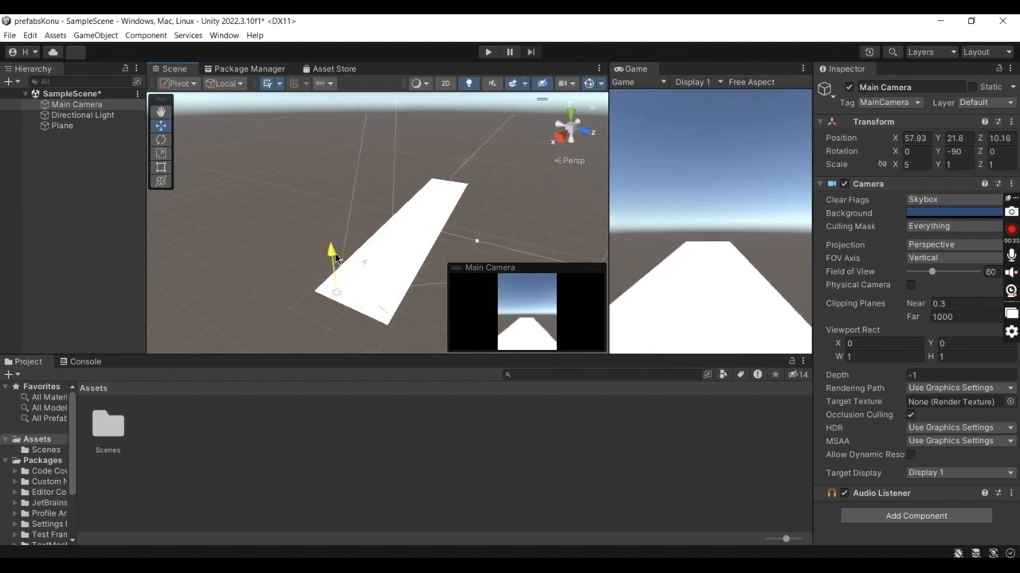
- Open the Unity Asset Store website in the browser and search it for race car
click(337, 69)
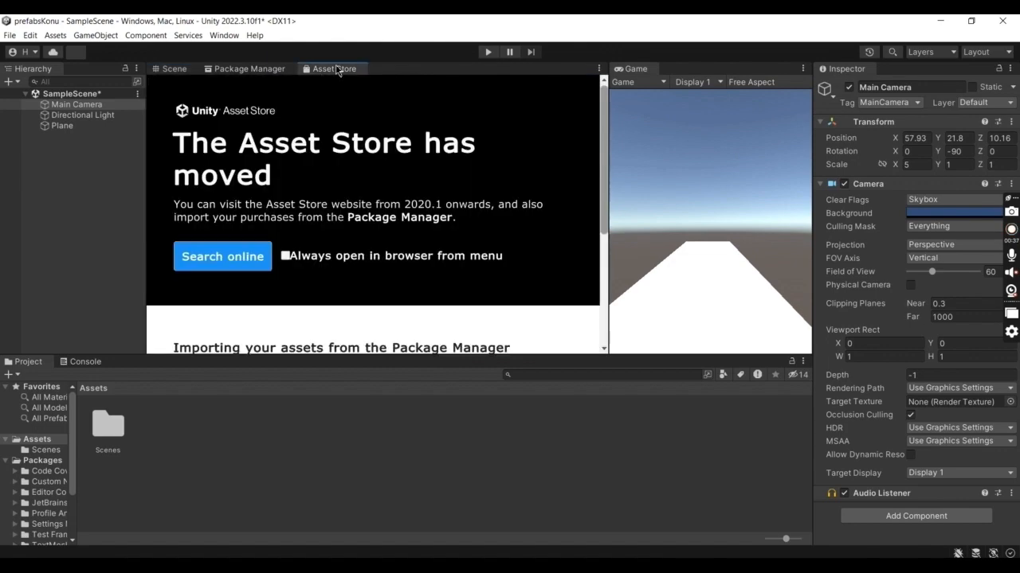
click(223, 257)
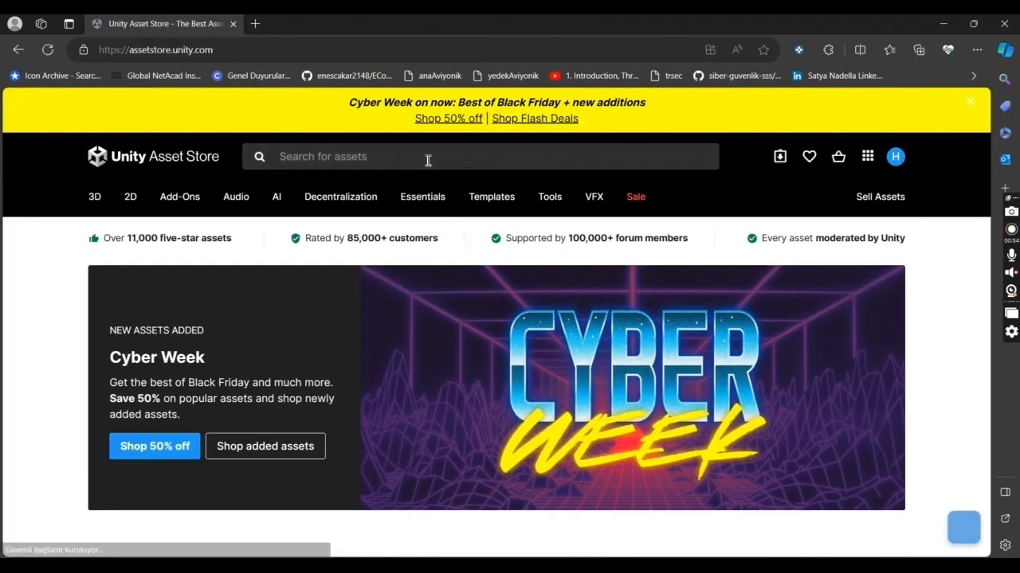
click(428, 160)
click(314, 220)
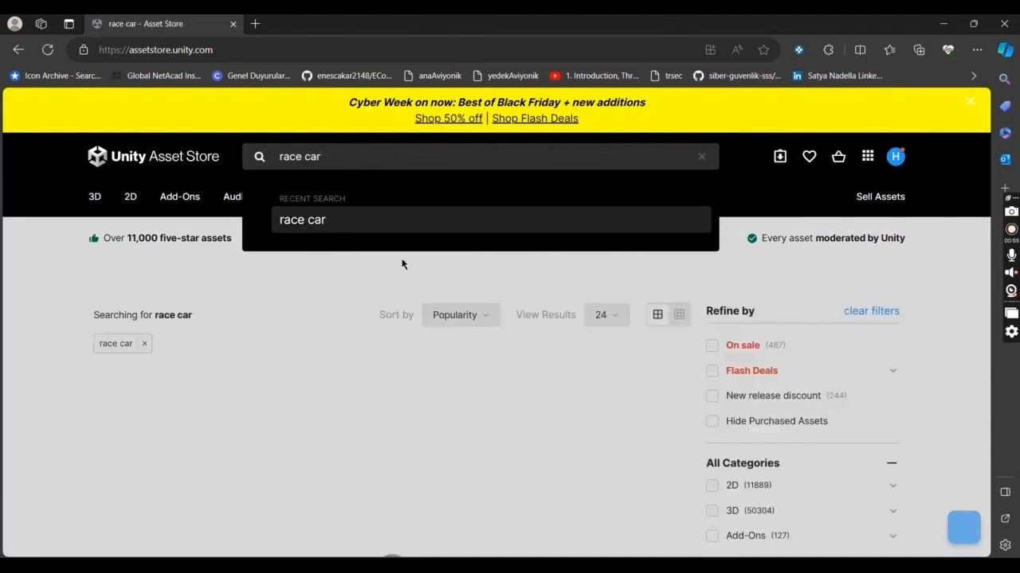
- Filter the race car results to the 3D category and Free Assets
scroll(725, 375, down, 3)
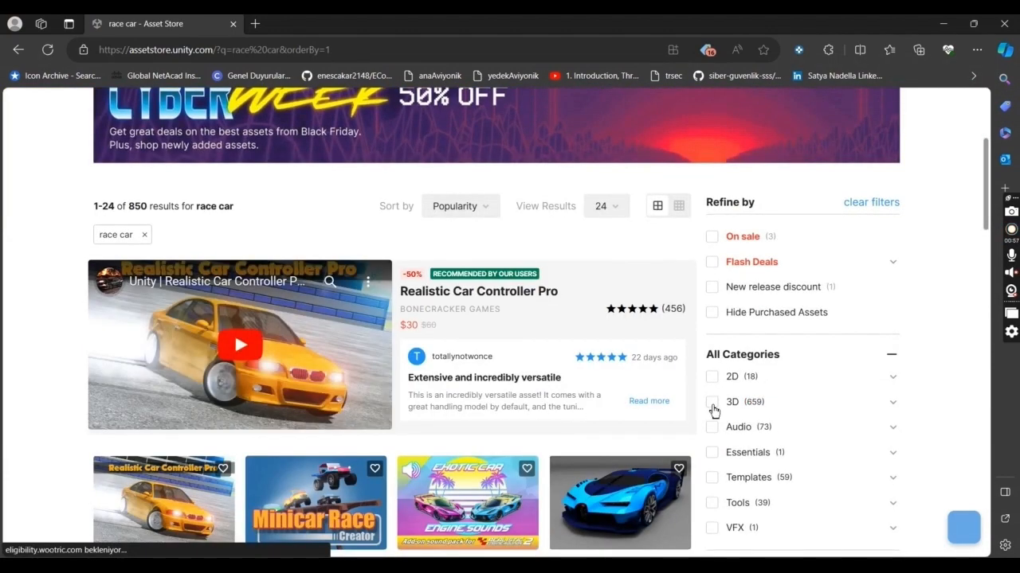
click(712, 403)
scroll(715, 403, down, 4)
scroll(716, 398, down, 2)
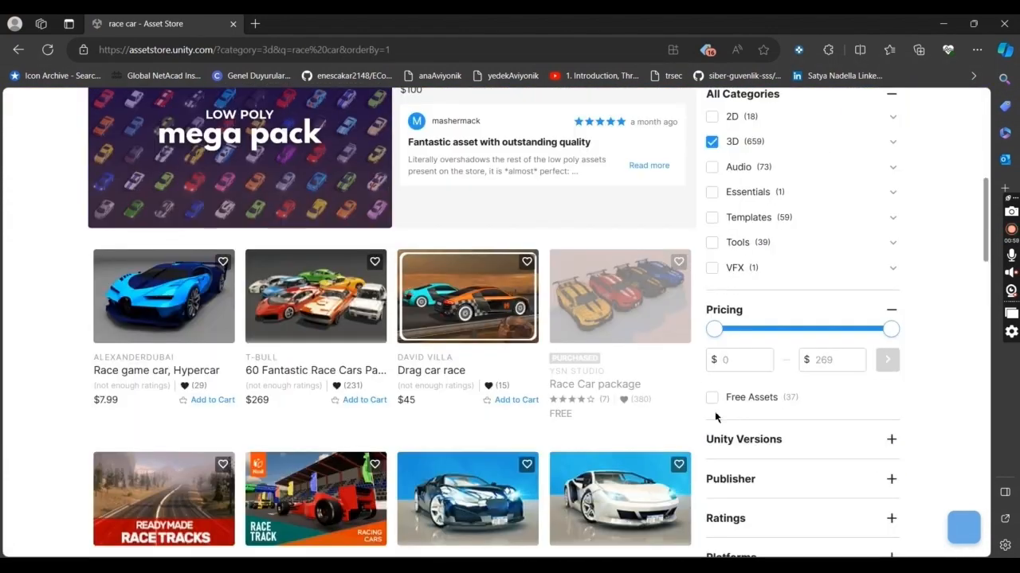
click(711, 399)
- Open the Race Car package page from the filtered results and review its details
scroll(52, 374, down, 3)
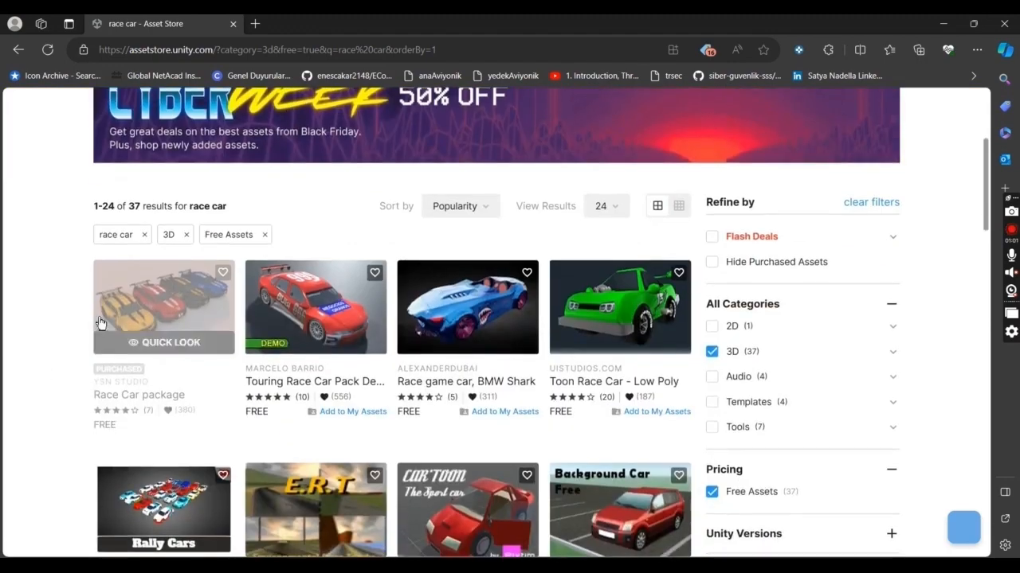
click(154, 324)
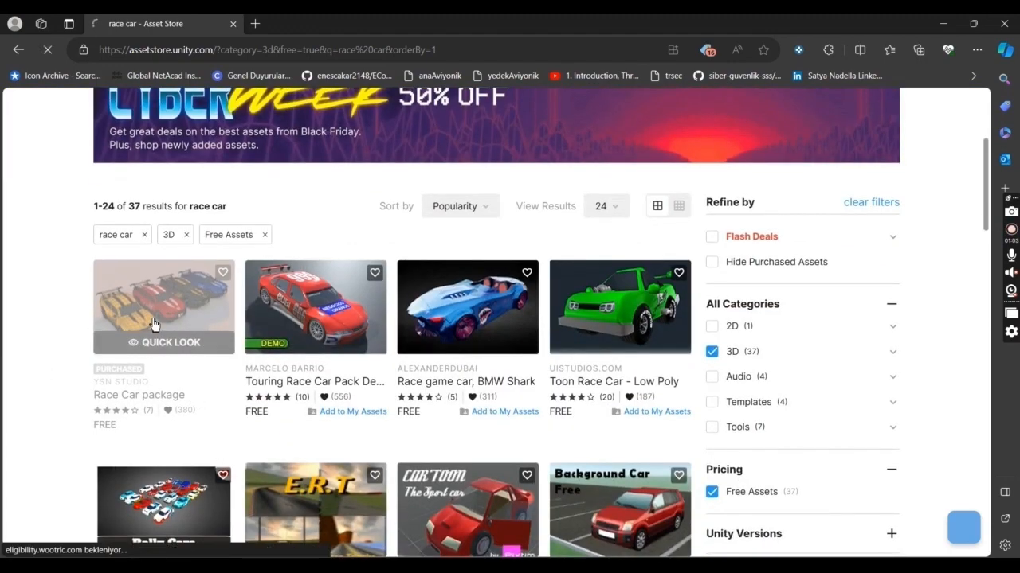
scroll(155, 324, down, 2)
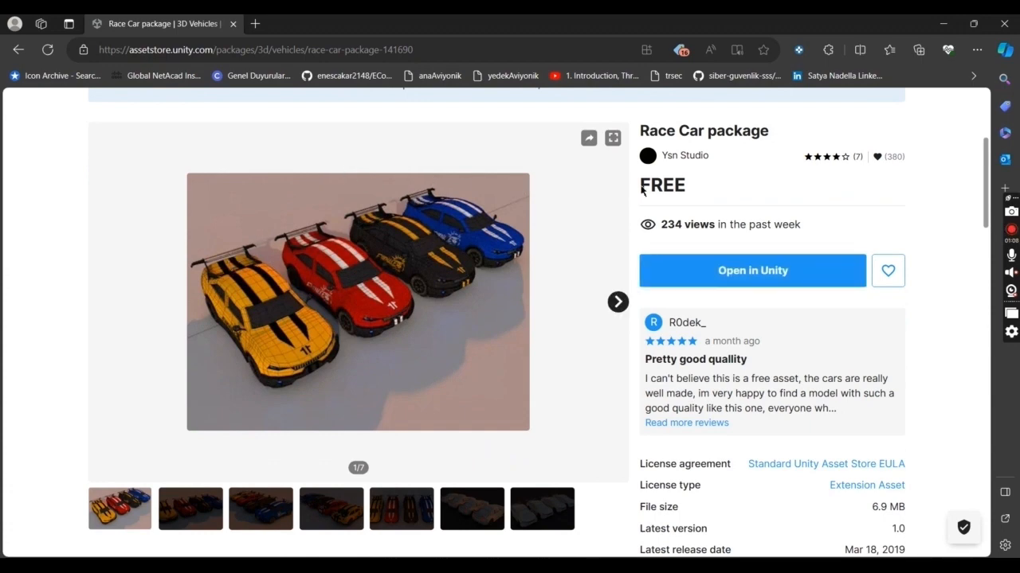
- Return to the Unity editor and import the Race Car package from My Assets in the Package Manager
click(943, 24)
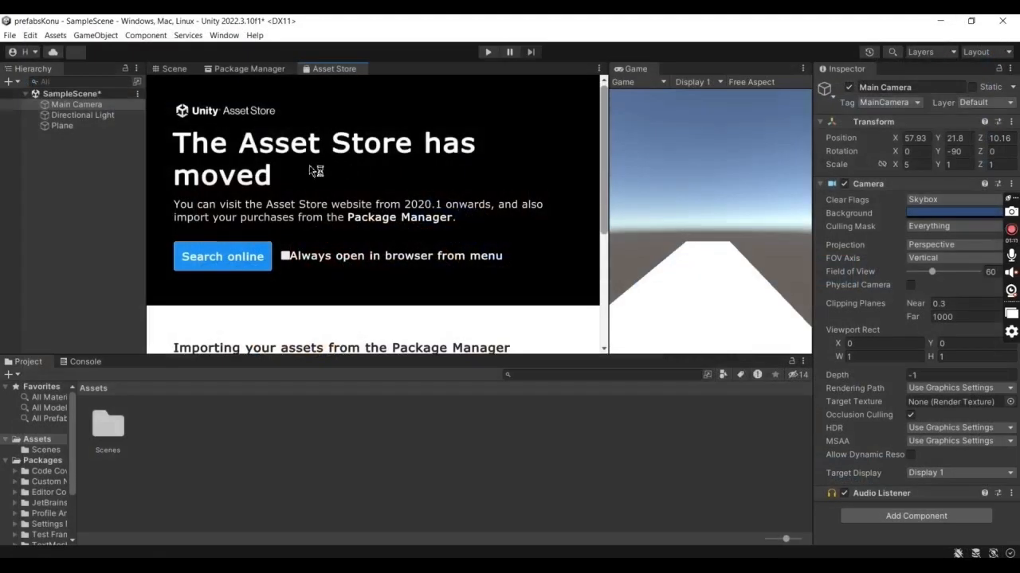
click(242, 71)
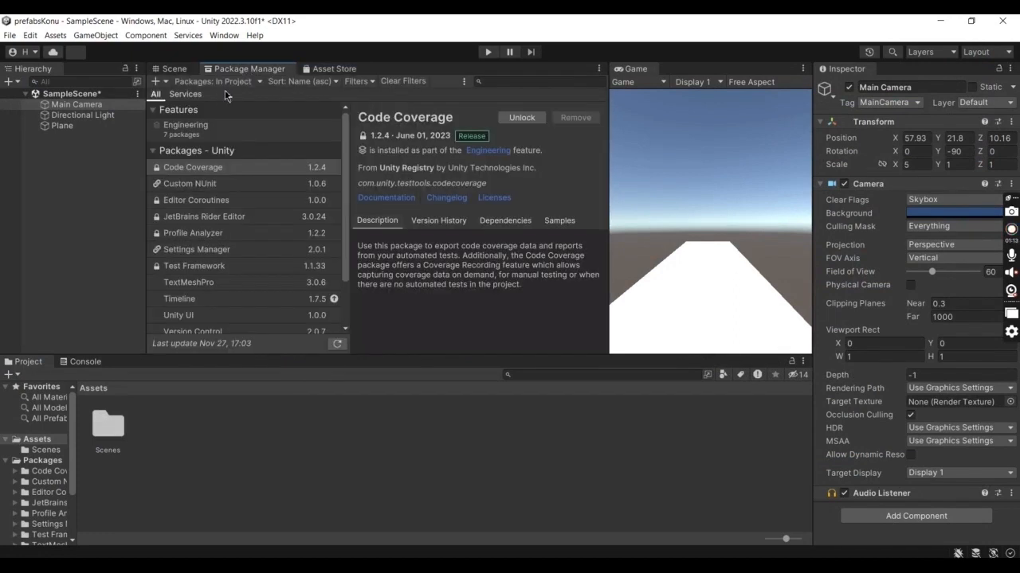
click(223, 81)
click(212, 123)
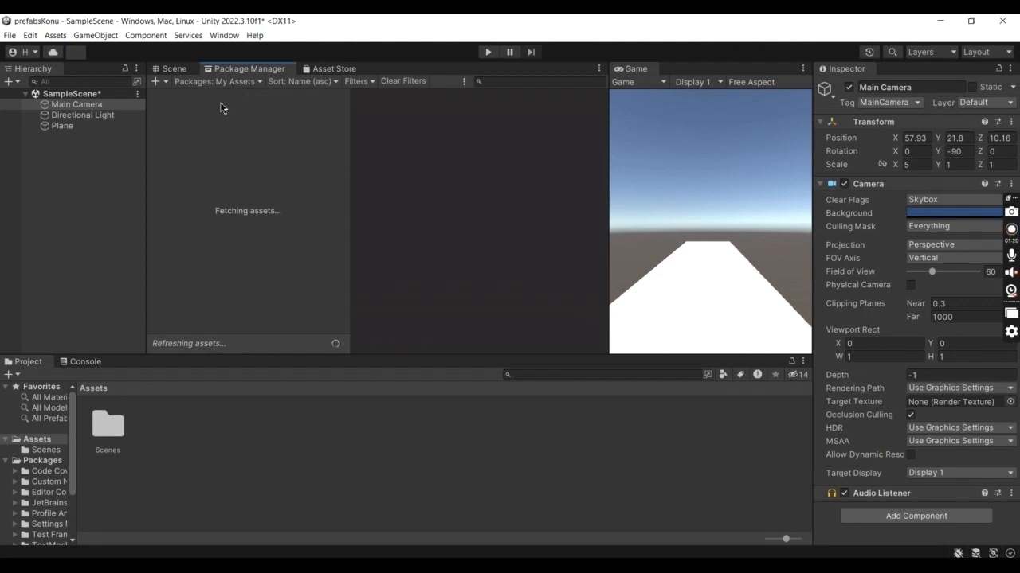
click(208, 100)
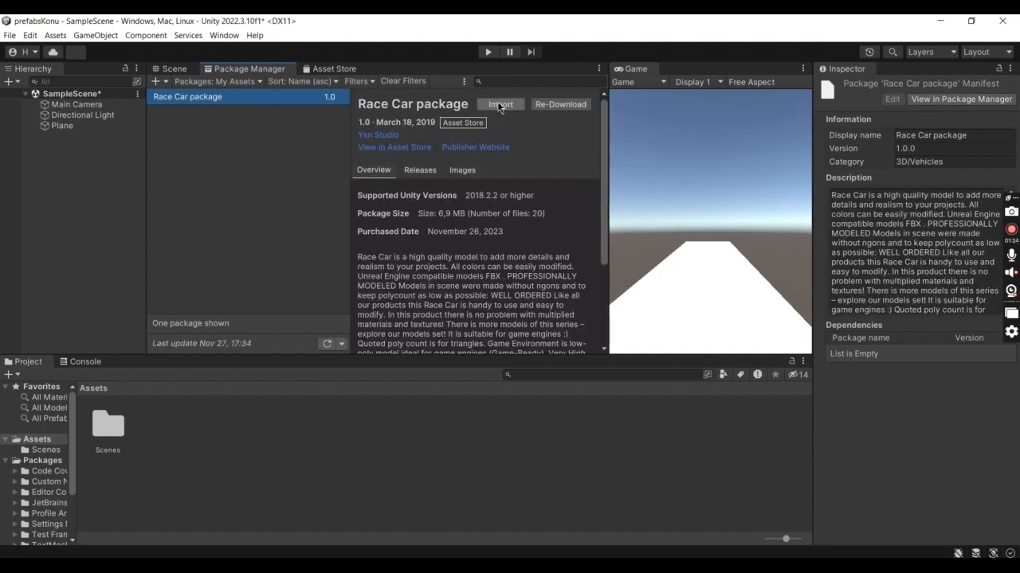
click(500, 104)
click(815, 538)
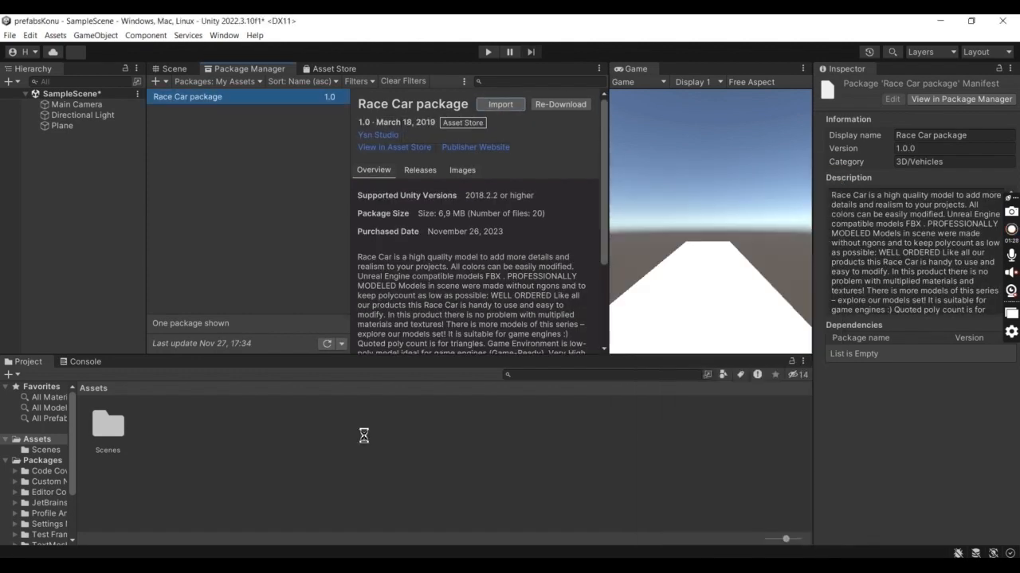
- Return to the Scene view and open the Prefab folder inside the Race Car Package assets
click(169, 70)
double_click(109, 423)
double_click(156, 430)
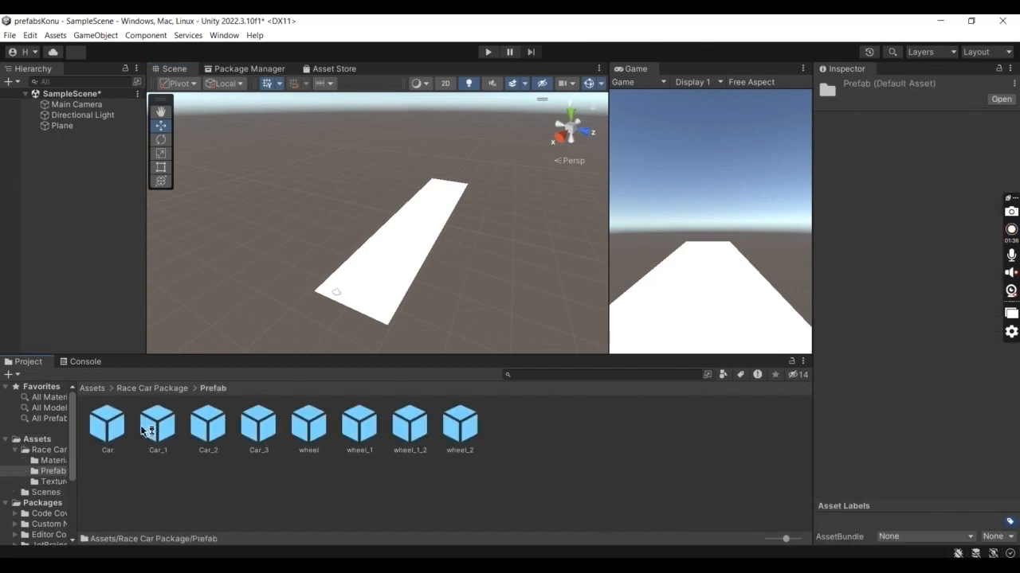
- Preview the Car_3 prefab and place an instance on the plane's near end, at about X 50.8 and Z 8.9
double_click(257, 429)
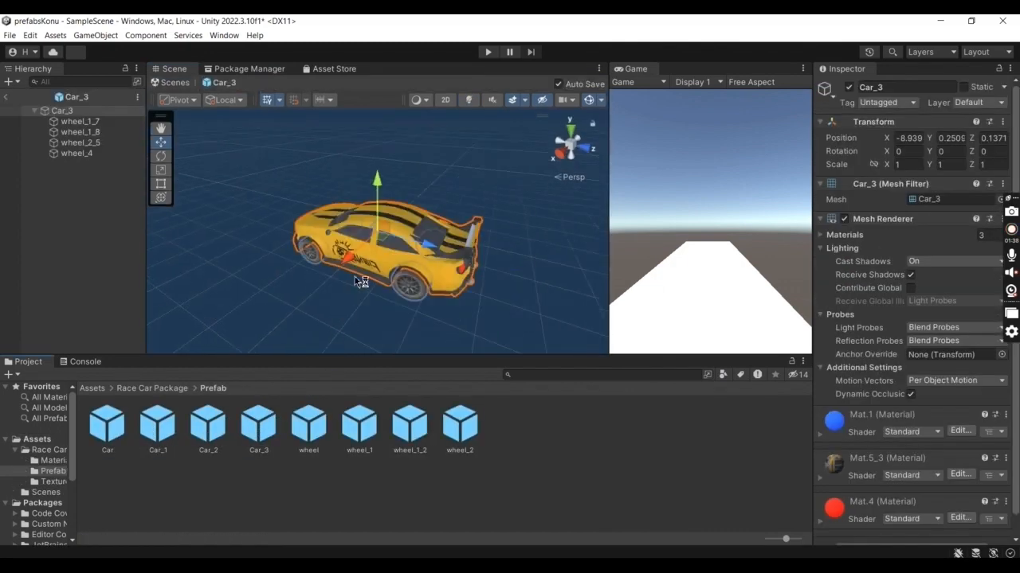
click(8, 97)
drag(258, 428, 366, 280)
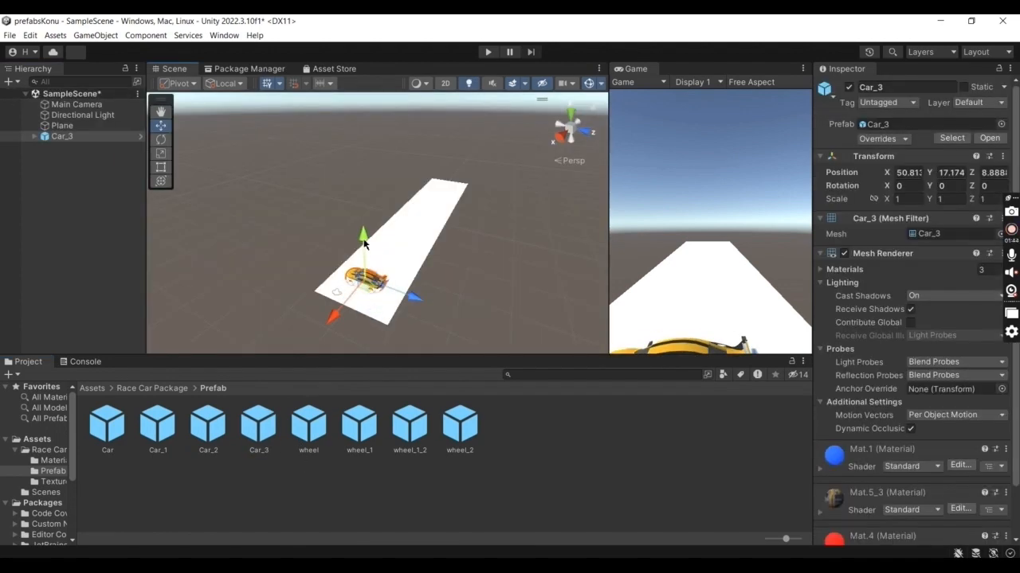
- Raise Car_3 to Y 17.7, shift it to Z 9.93 and set its Y rotation to 90
drag(364, 238, 364, 237)
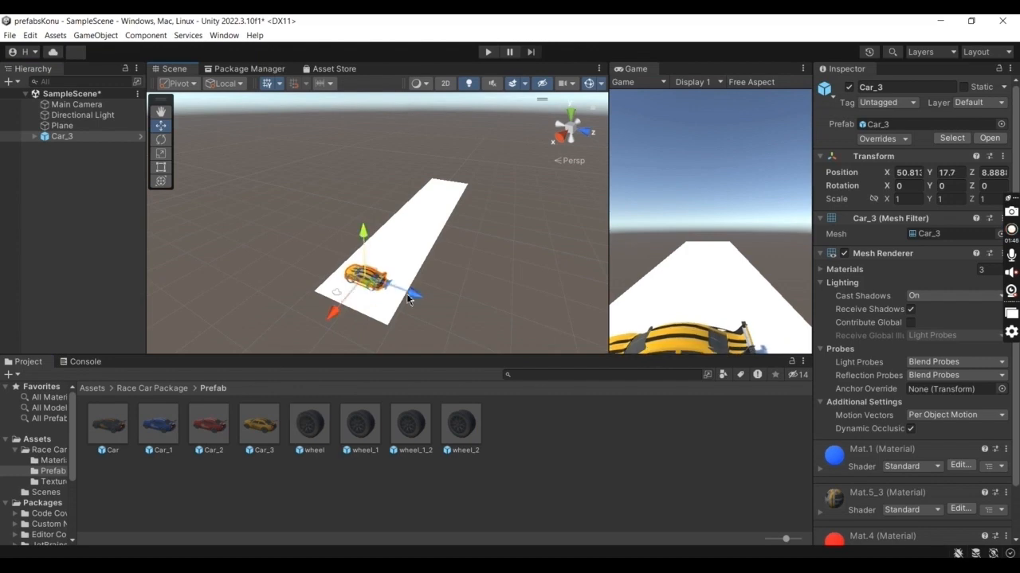
drag(411, 294, 421, 301)
click(944, 186)
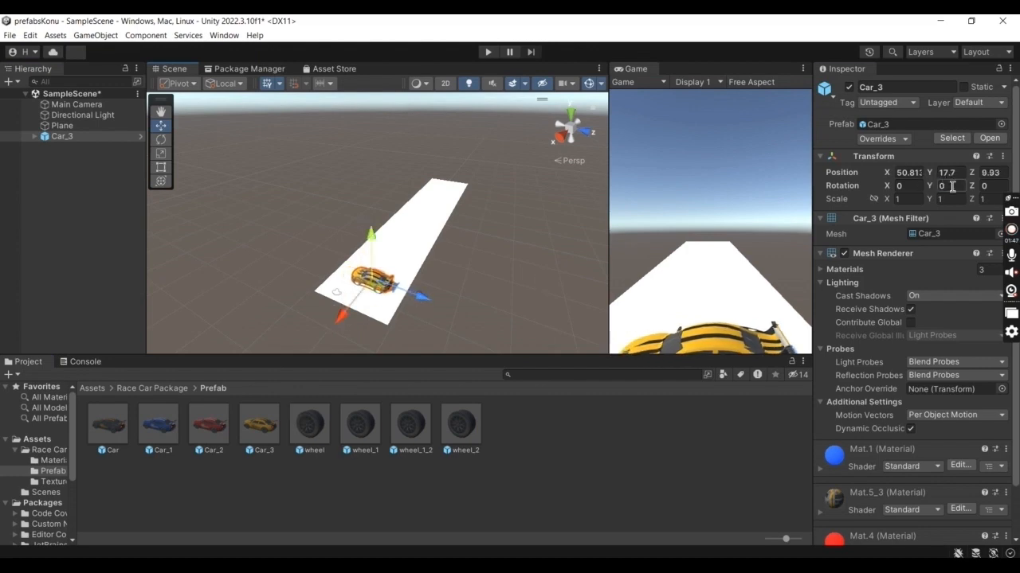
text(90)
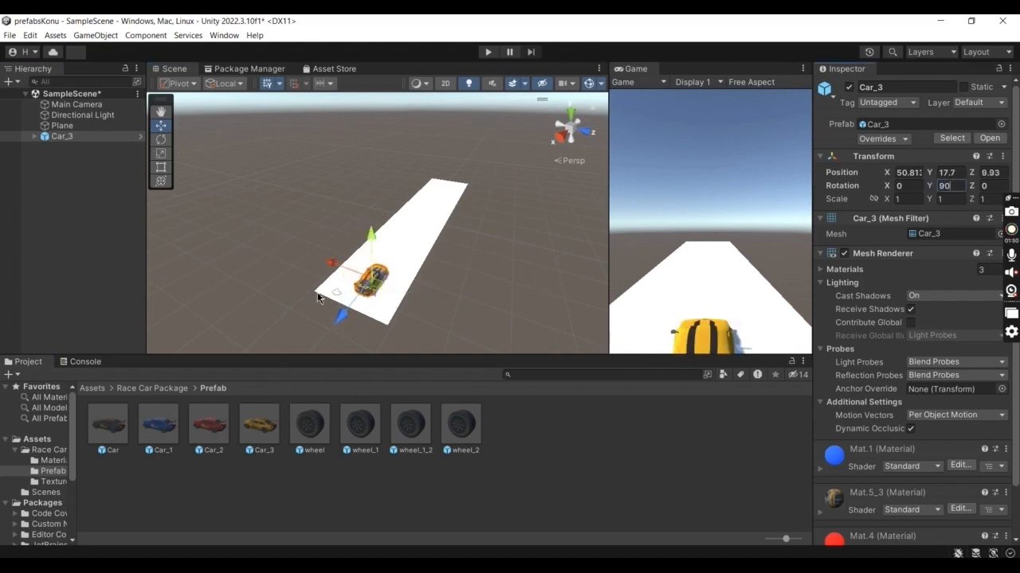
- Move Car_3 forward along the road until the whole car fits in the camera's view
click(336, 291)
drag(332, 258, 335, 326)
click(369, 287)
click(75, 182)
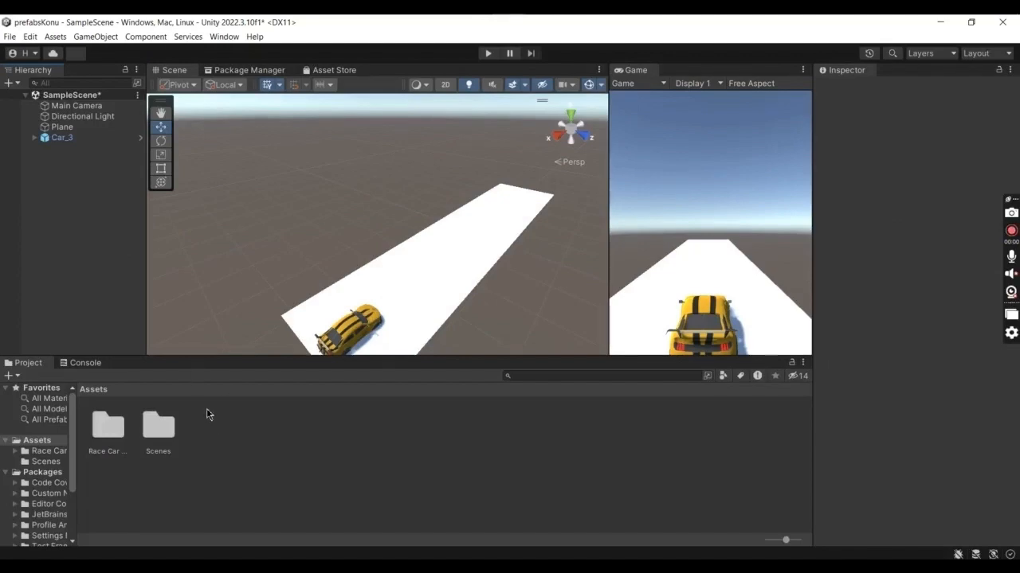
- Create a folder named Materials in the project's Assets
right_click(231, 439)
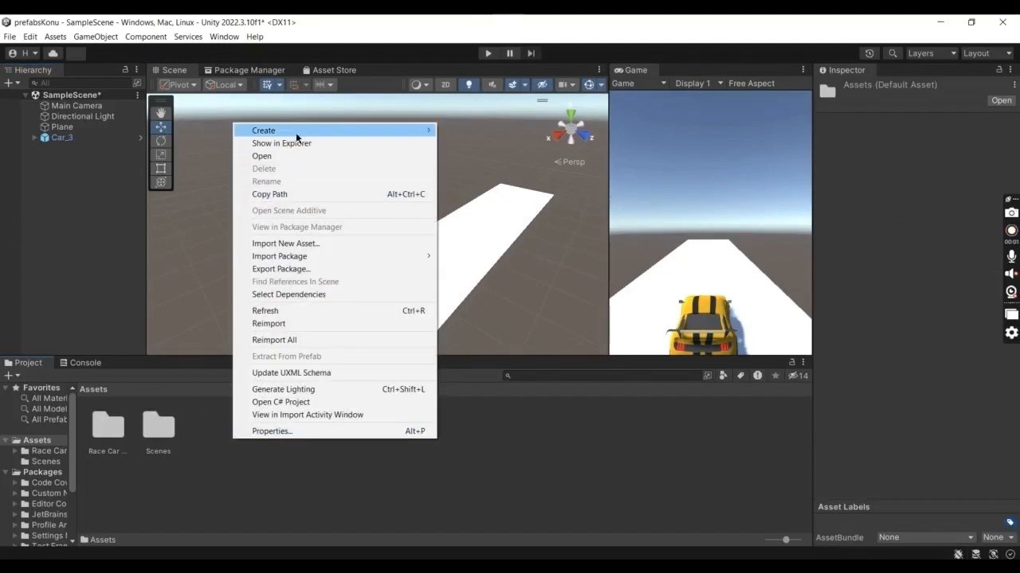
mouse_move(292, 131)
click(464, 19)
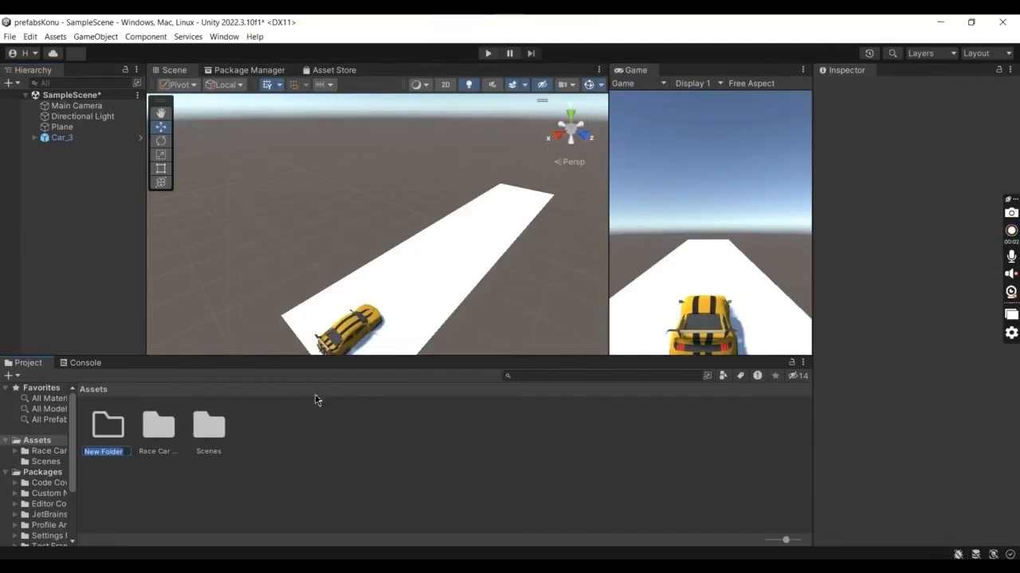
text(Materials)
key(Return)
- Create a material named zeminRenk inside the Materials folder
double_click(101, 426)
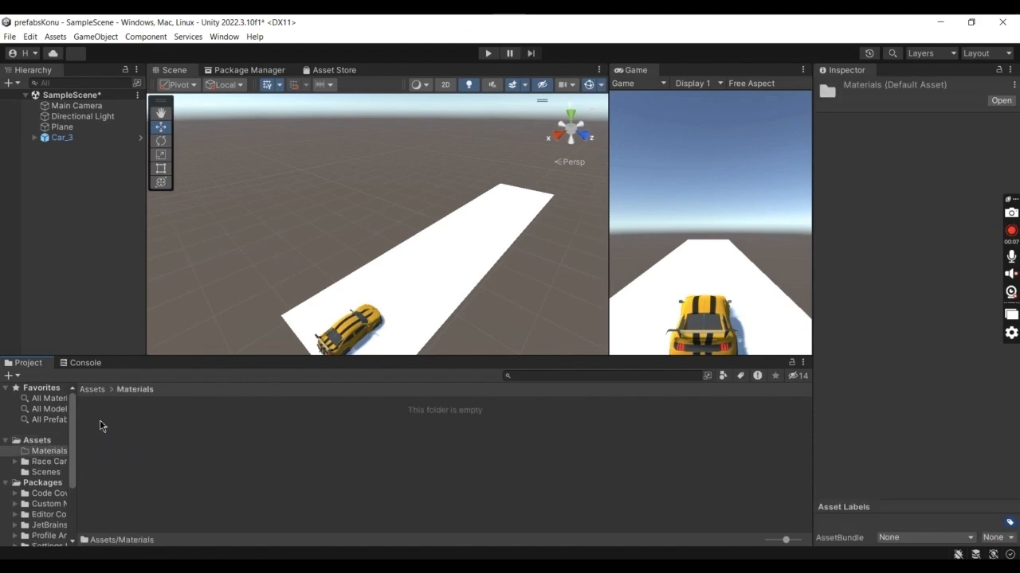
right_click(100, 420)
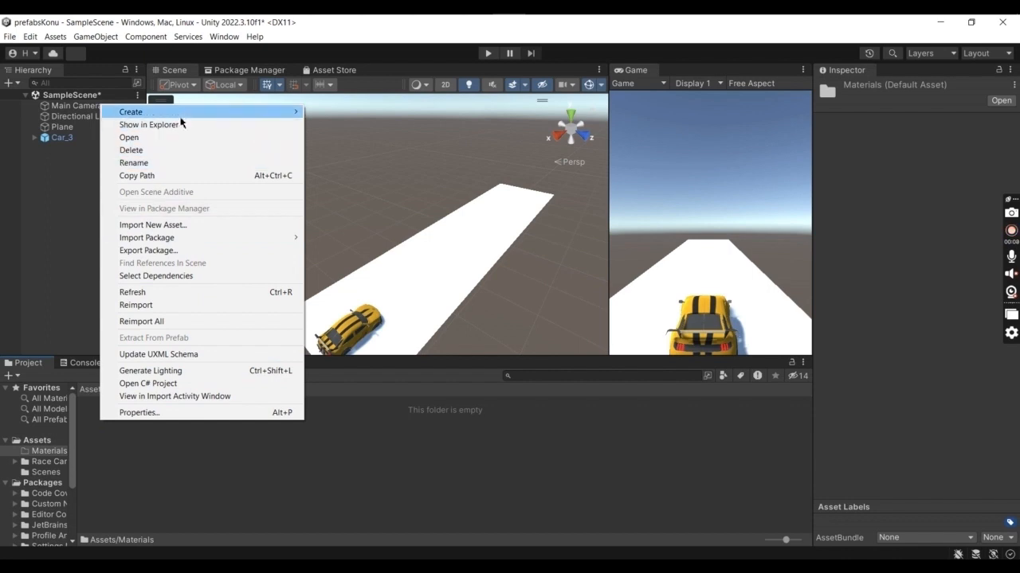
mouse_move(181, 116)
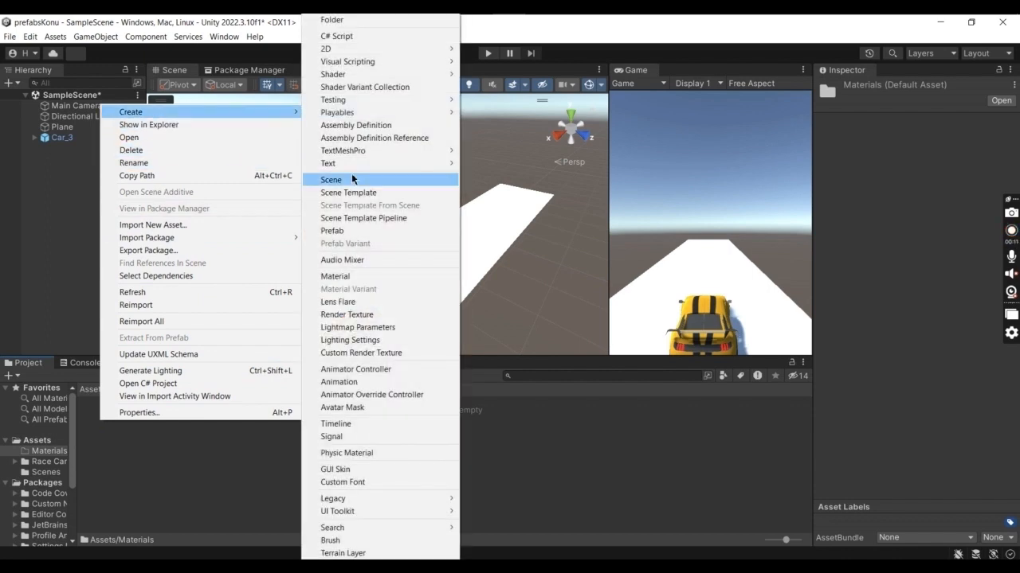
click(342, 275)
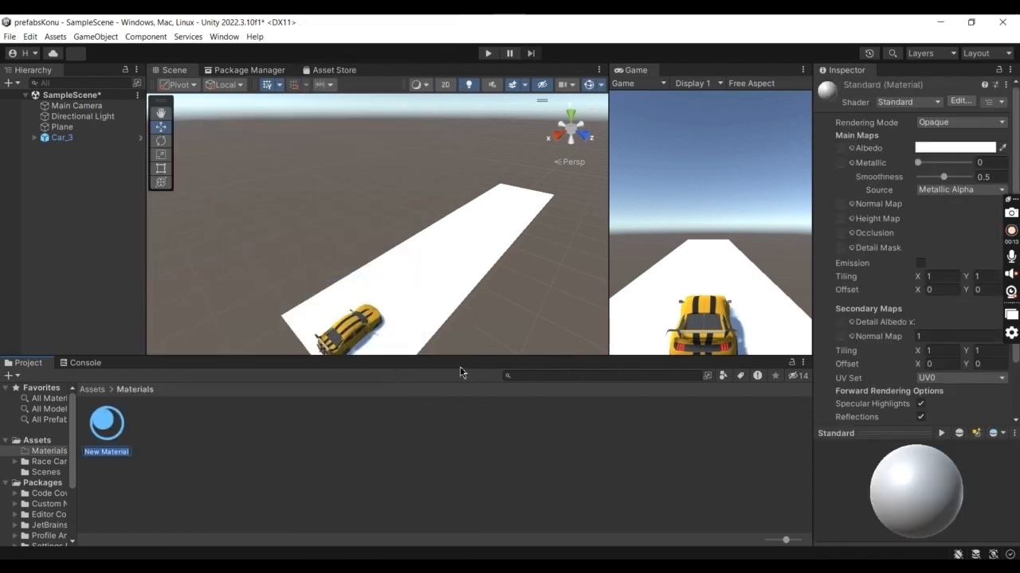
text(zeminRenk)
key(Return)
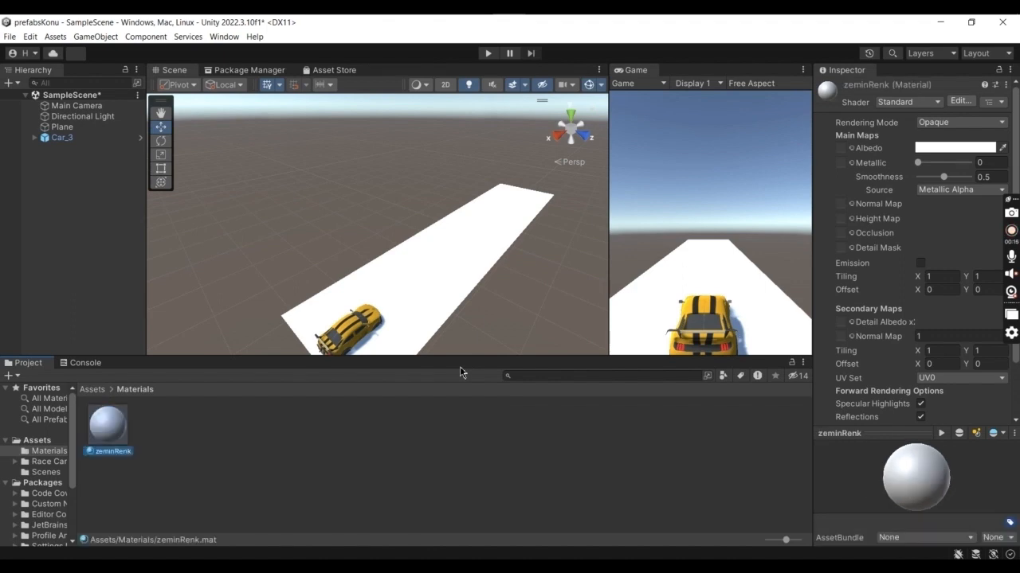
- Set zeminRenk's albedo to a bright blue and apply the material to the plane
click(954, 147)
click(899, 298)
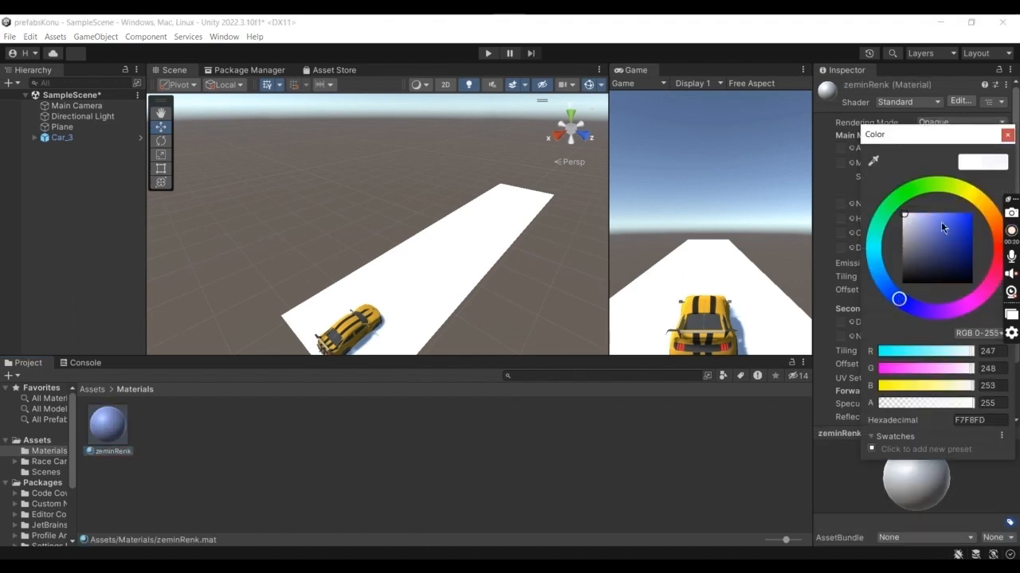
drag(941, 222, 950, 215)
click(250, 451)
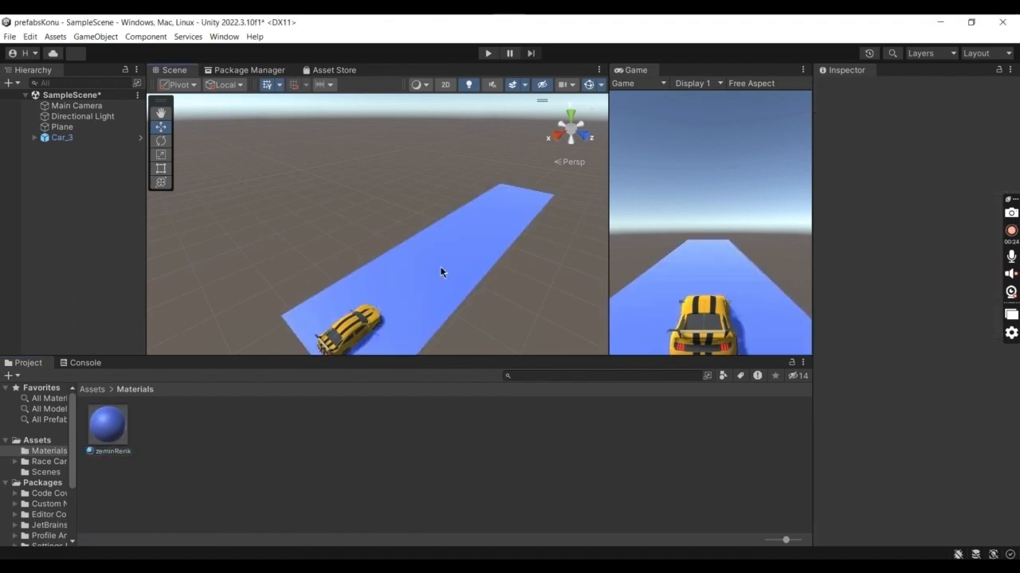
- Create a folder named Prefabs directly under Assets
click(38, 443)
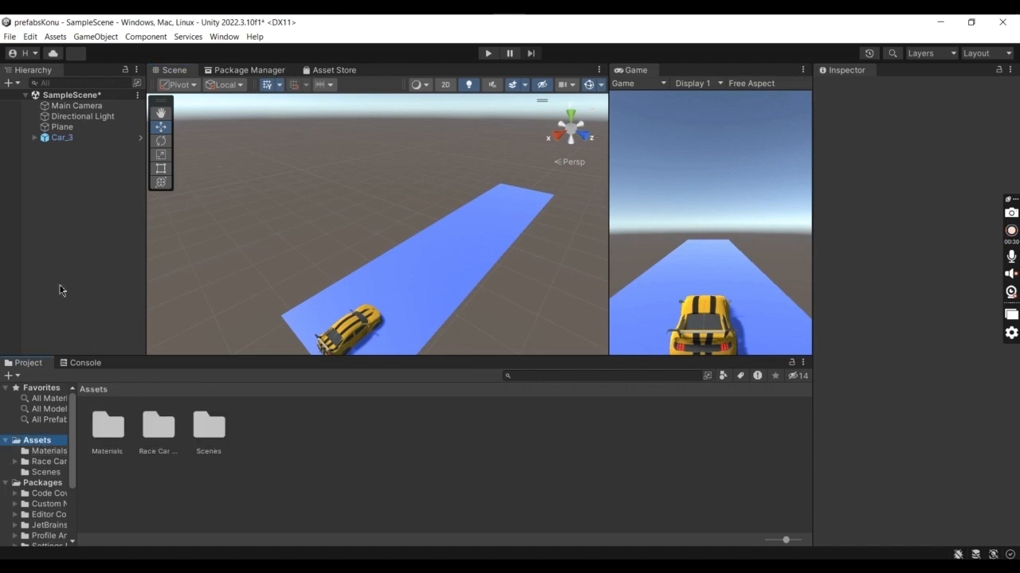
right_click(278, 427)
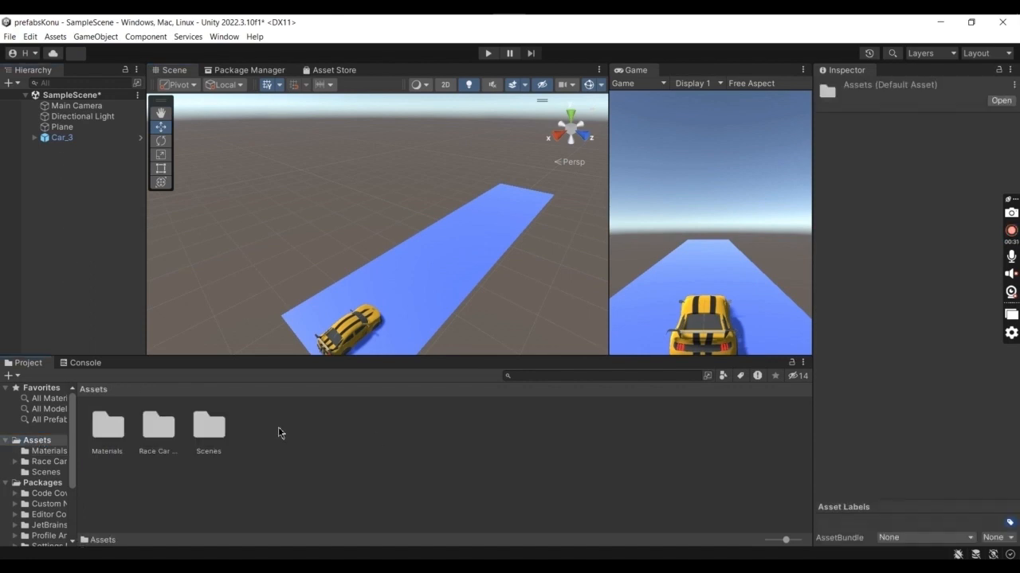
mouse_move(354, 118)
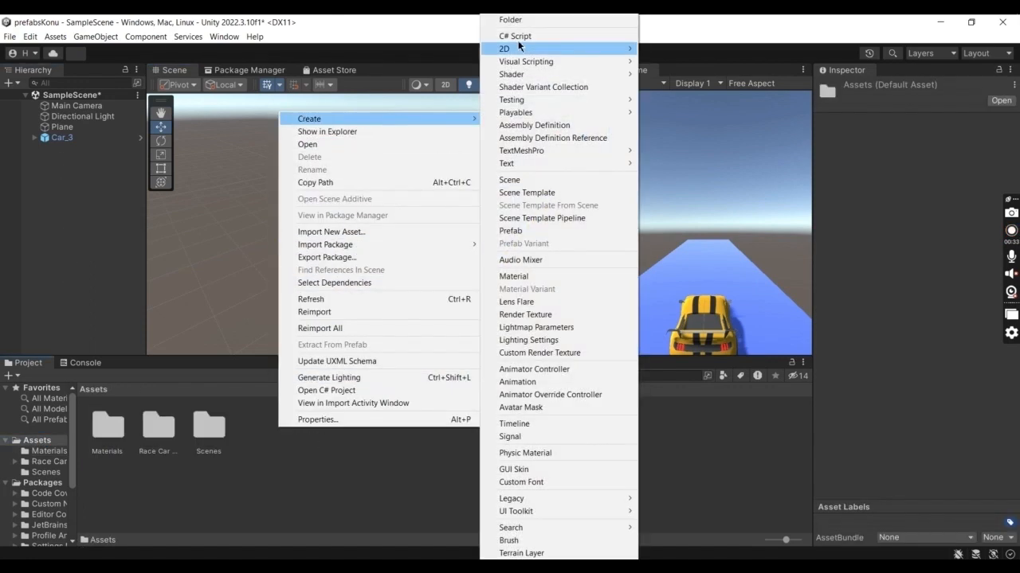
click(530, 16)
text(Pr)
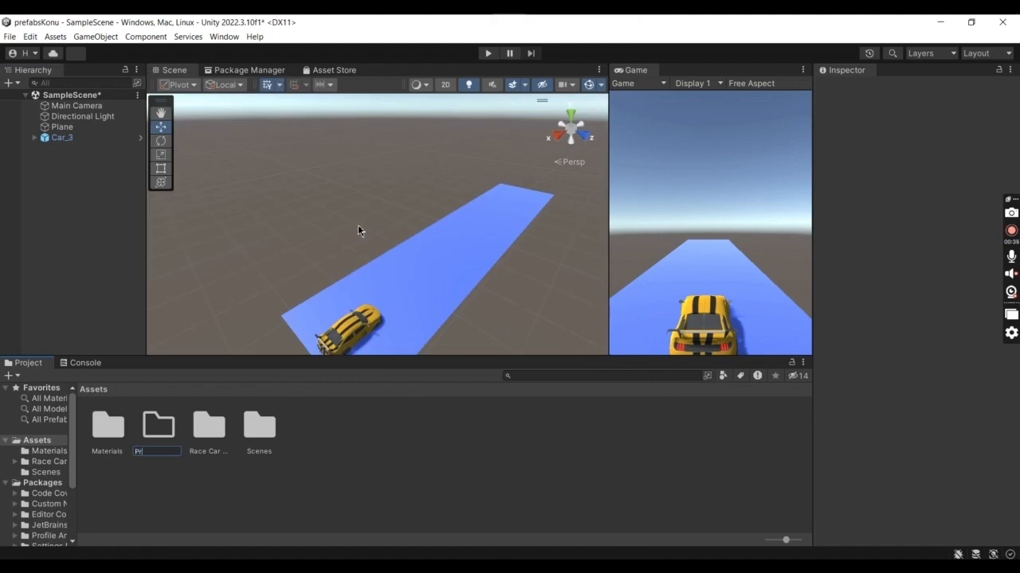
text(efabs)
key(Return)
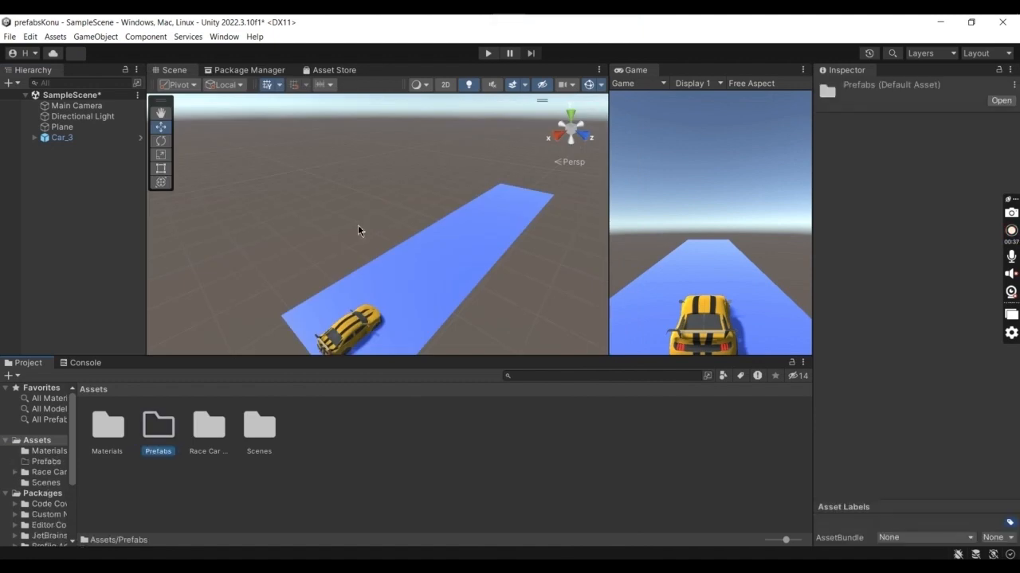
- Add a 3D cube to the scene and name it engel
click(44, 206)
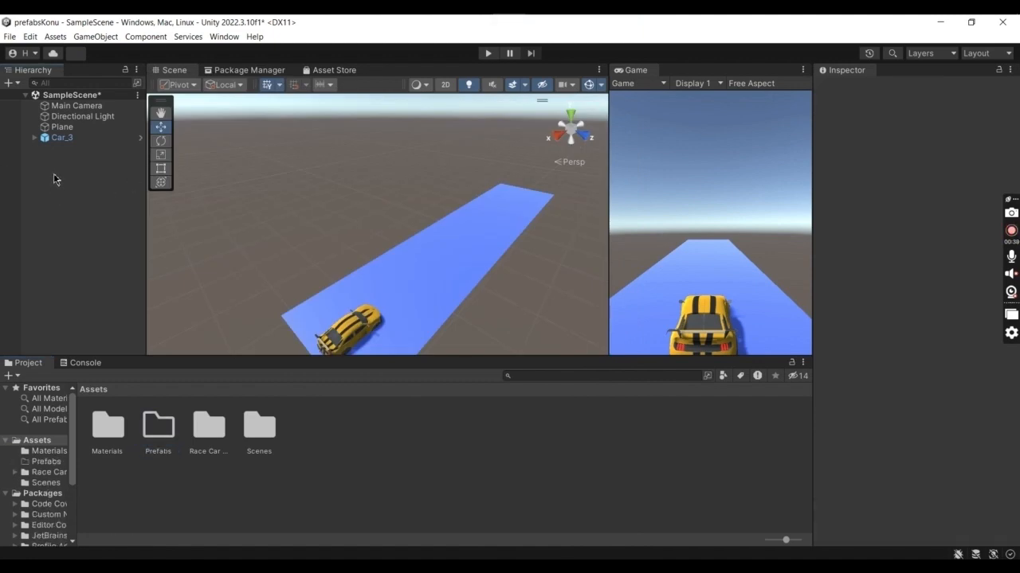
right_click(53, 199)
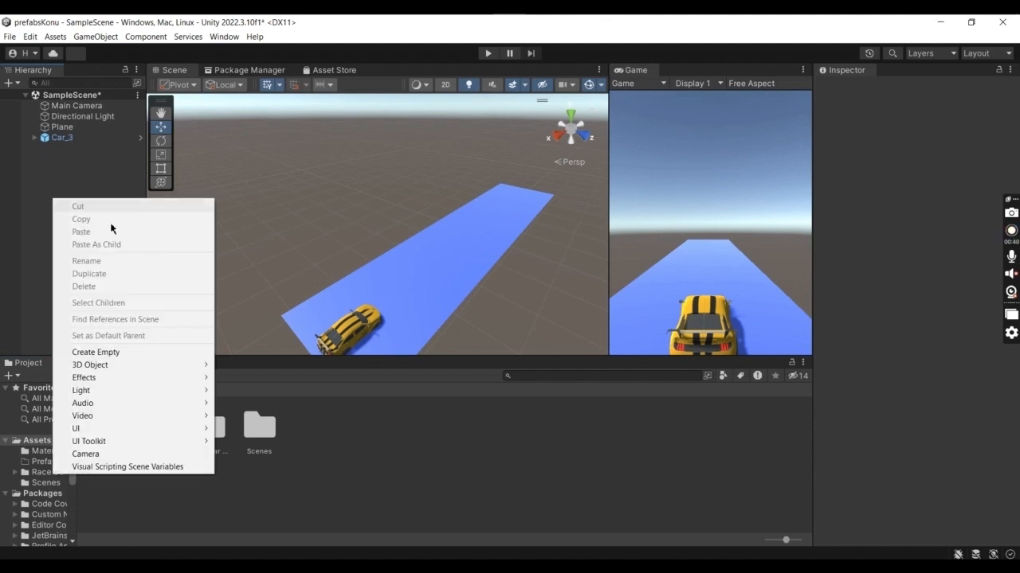
mouse_move(124, 368)
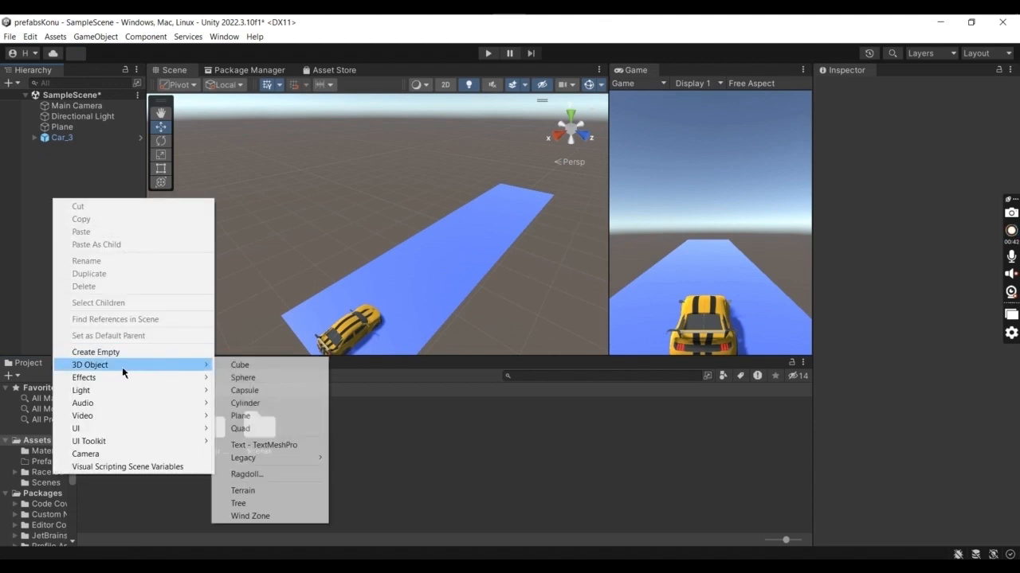
click(248, 366)
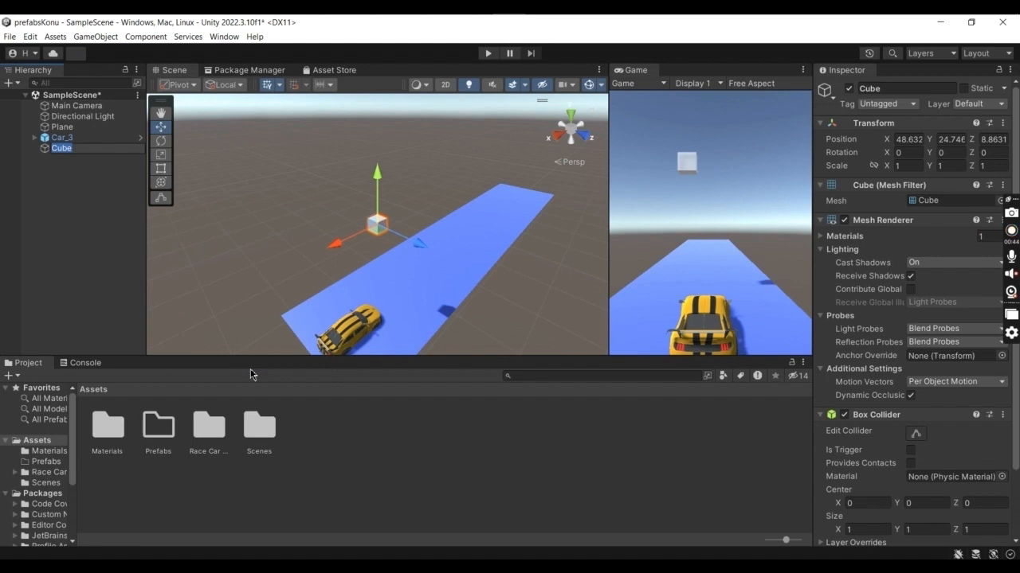
text(engel)
key(Return)
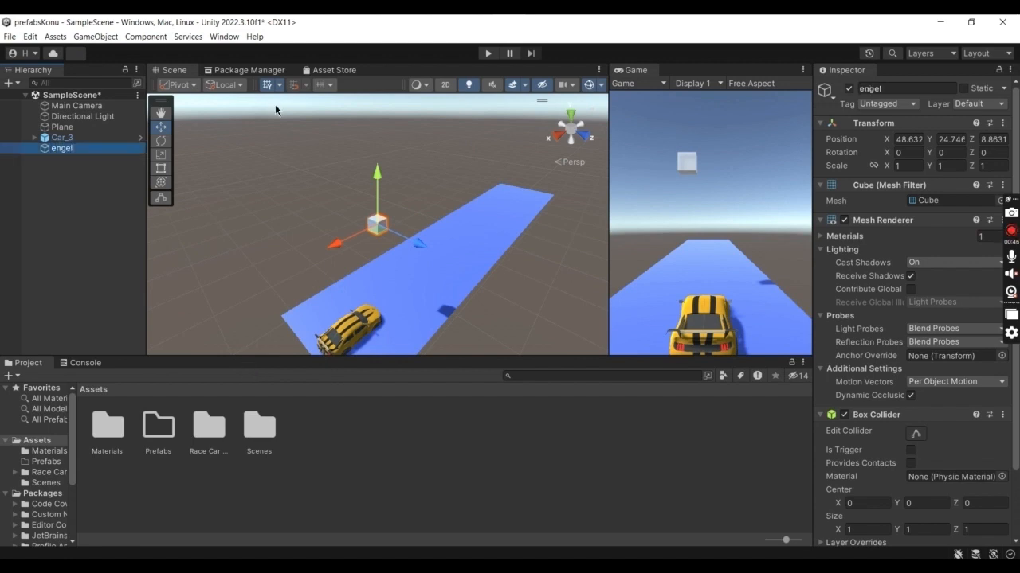
- Rest the engel cube on the road's edge at about X 43.5, Y 17.62, Z 6.22 and set its Z scale to 2
drag(377, 177, 415, 223)
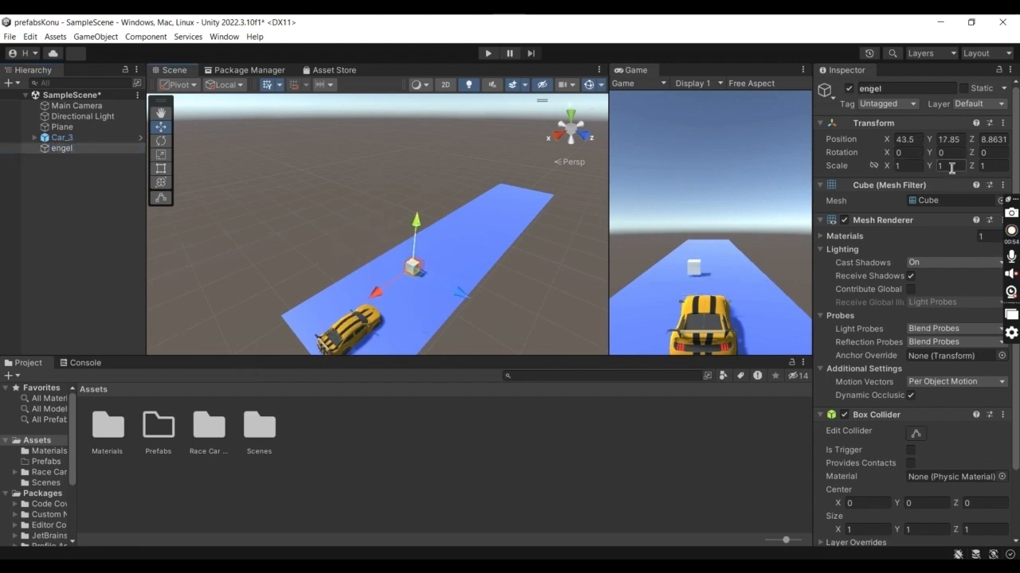
click(997, 167)
text(5)
key(BackSpace)
text(2)
drag(451, 294, 428, 279)
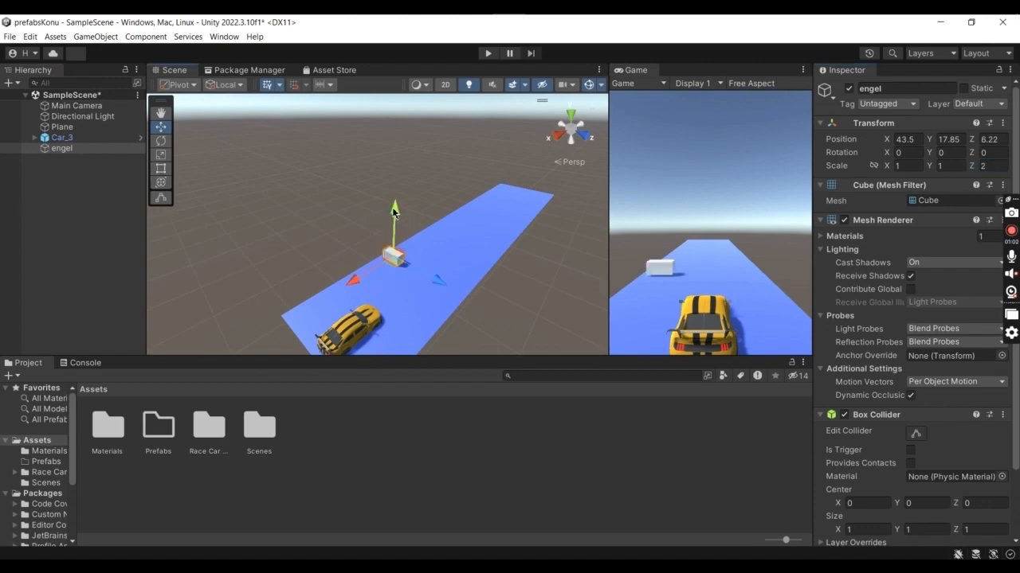
drag(395, 211, 395, 212)
- Create a second material named engelRenk in the Materials folder
click(48, 451)
right_click(256, 469)
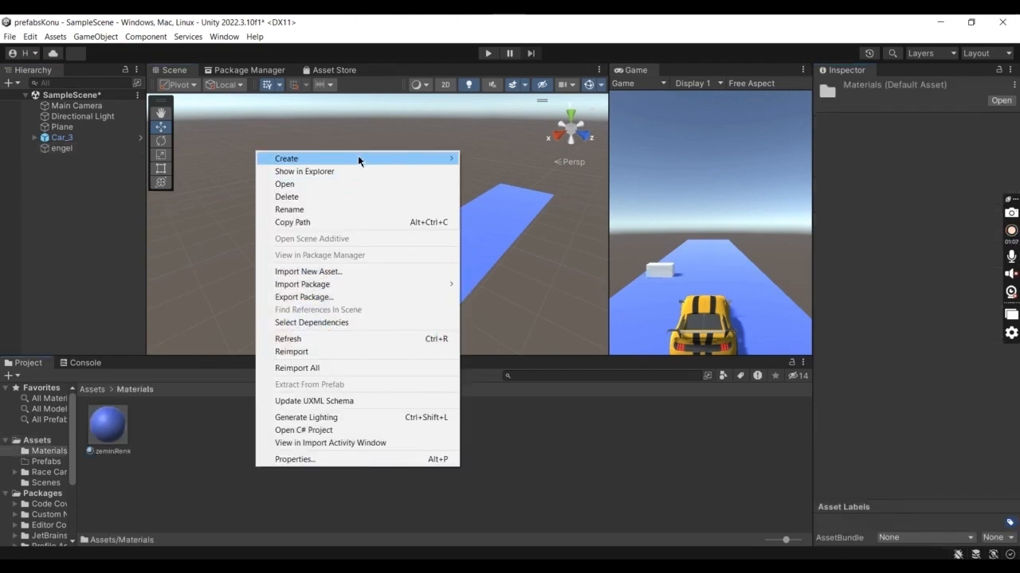
mouse_move(358, 157)
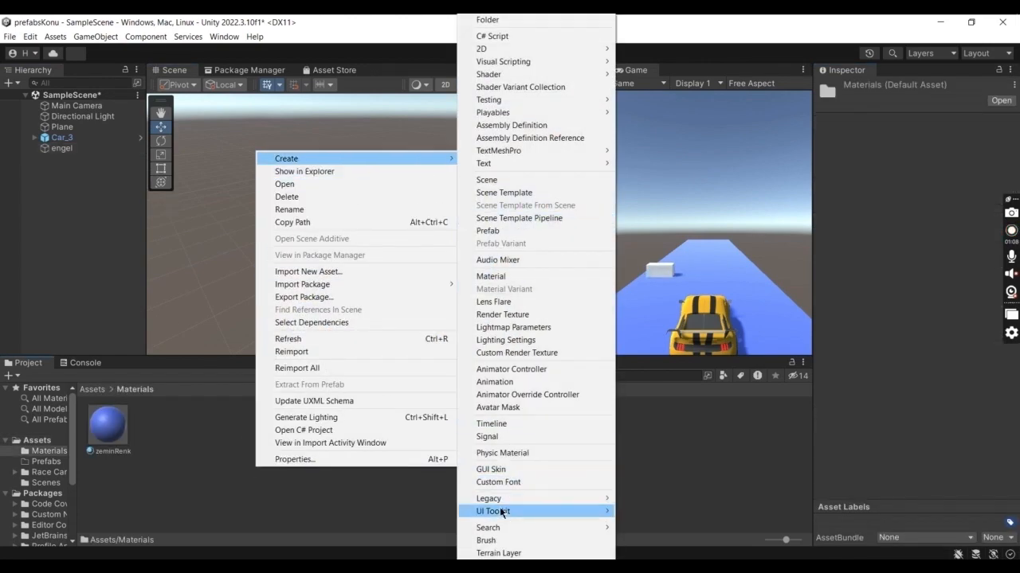
click(510, 276)
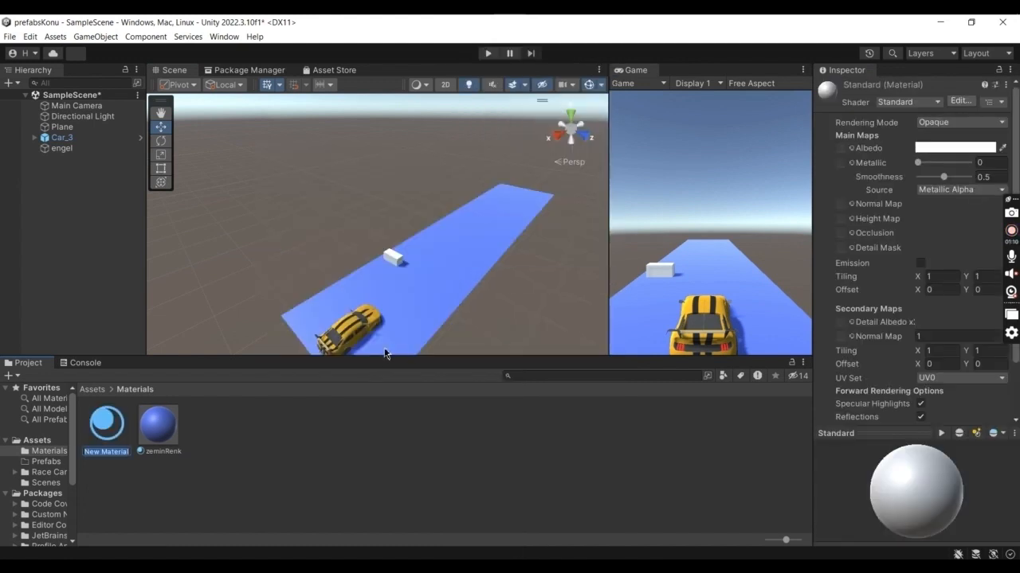
text(engelRenk)
key(Return)
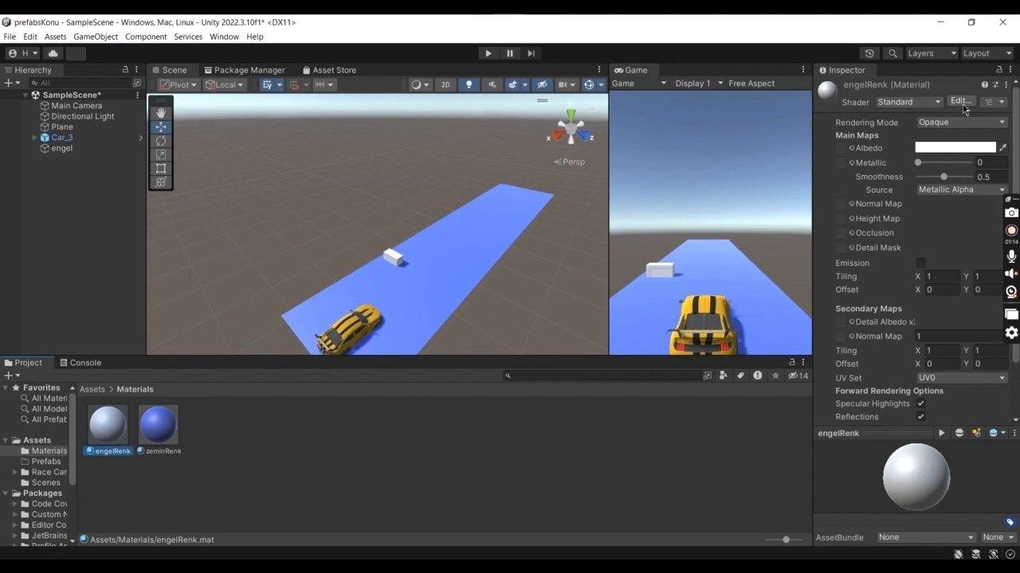
- Set engelRenk's albedo to the pinkish red EF5B70 and apply the material to the engel cube
click(962, 152)
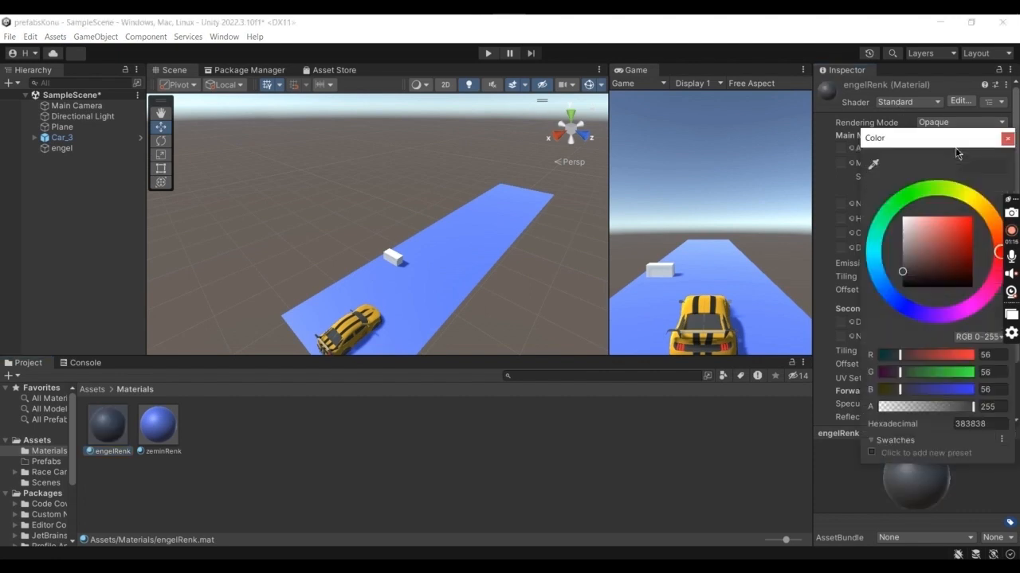
click(994, 263)
click(945, 222)
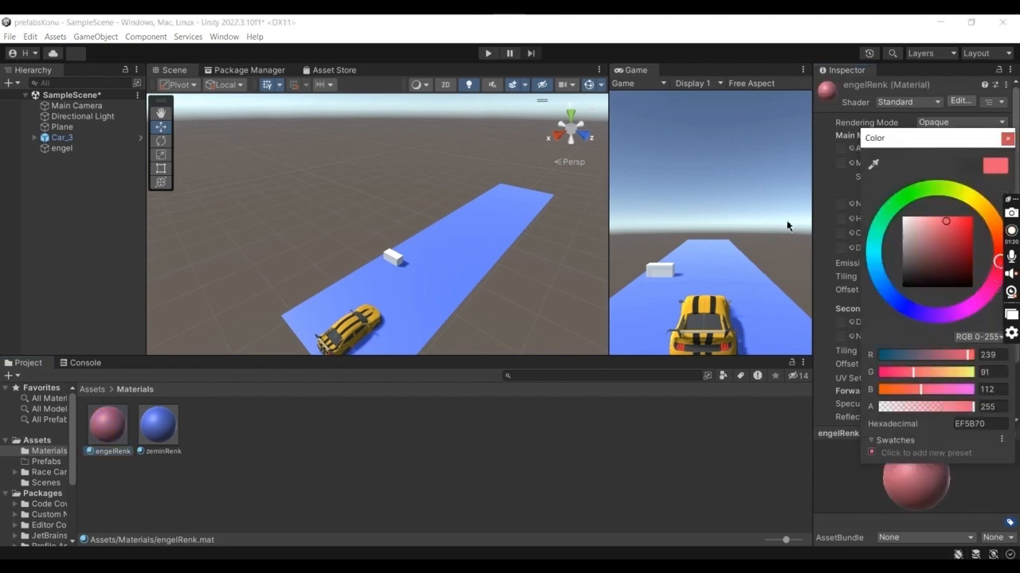
mouse_move(110, 427)
mouse_down()
mouse_move(173, 402)
mouse_move(396, 259)
mouse_up()
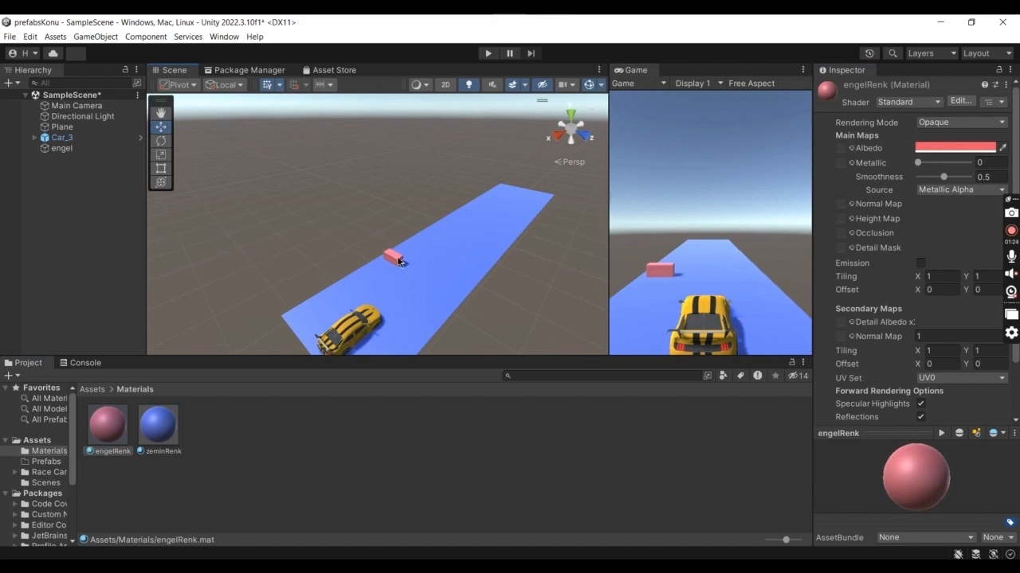
click(399, 261)
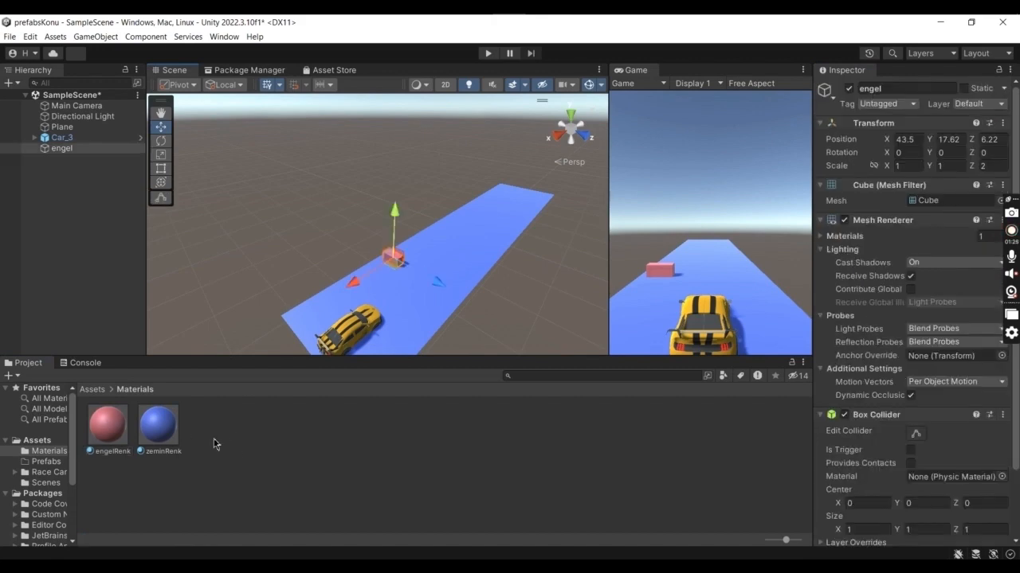
- Turn engel into a prefab in the Prefabs folder and place two more instances on the road, the farther one at about X 30.6, Z 6.28
click(37, 441)
double_click(159, 427)
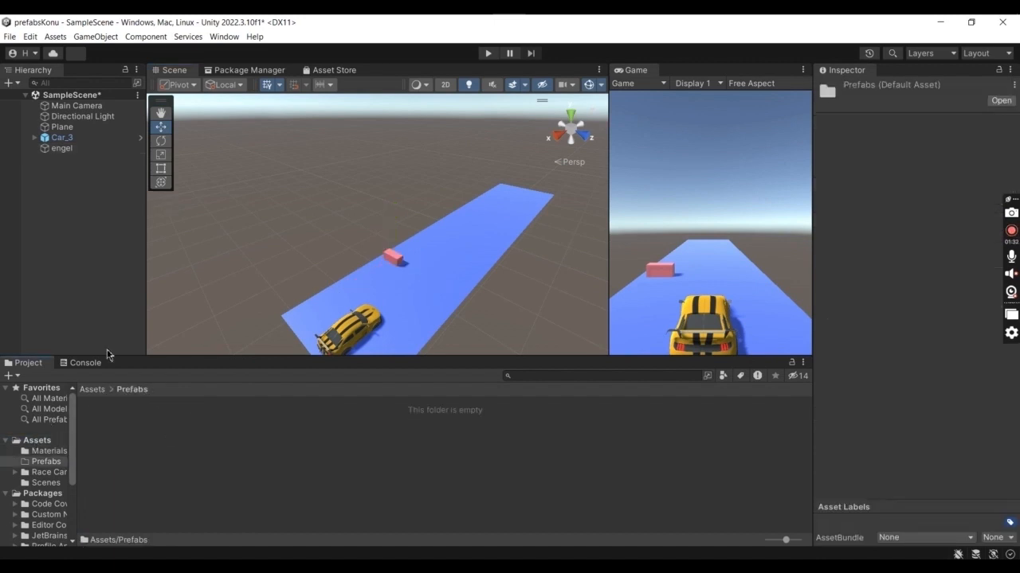
drag(68, 149, 459, 268)
drag(469, 232, 470, 226)
drag(99, 433, 450, 223)
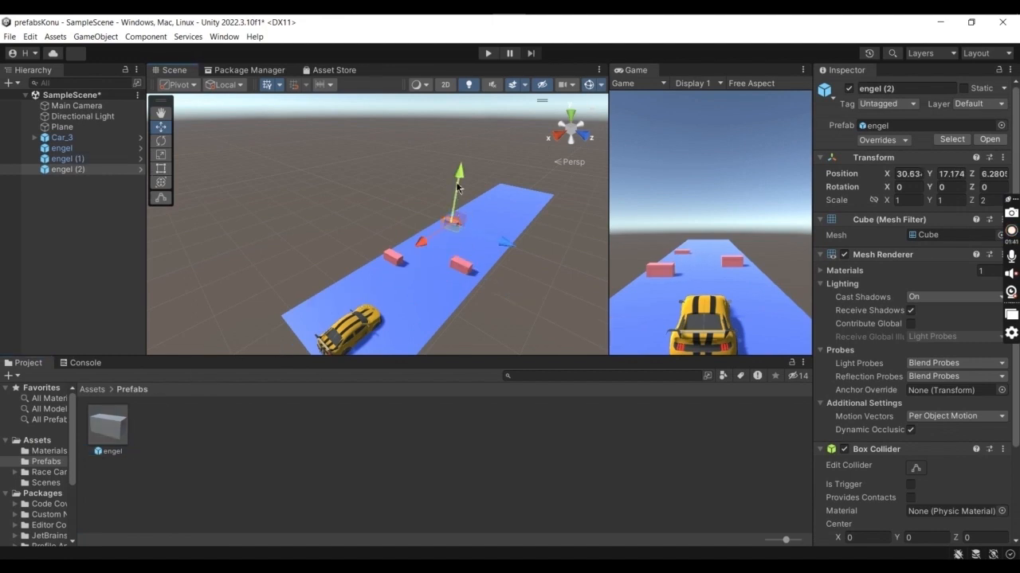
- Raise the far engel and place two more engel prefab instances on the road, at about X 30.8, Z 8.36 and X 25.5, Z 12.89
drag(455, 182, 456, 168)
drag(108, 426, 464, 228)
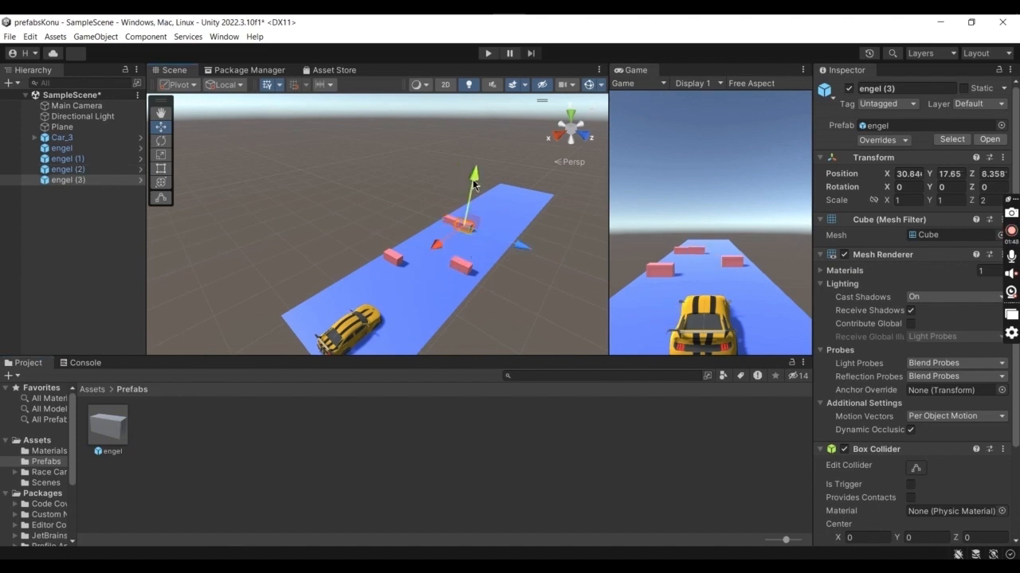
drag(108, 426, 510, 225)
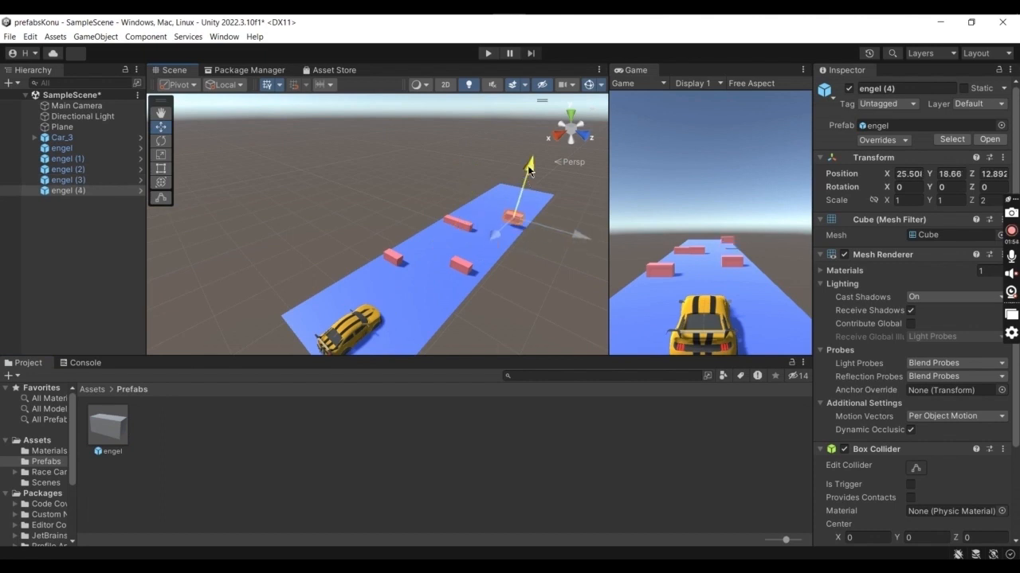
drag(526, 175, 528, 172)
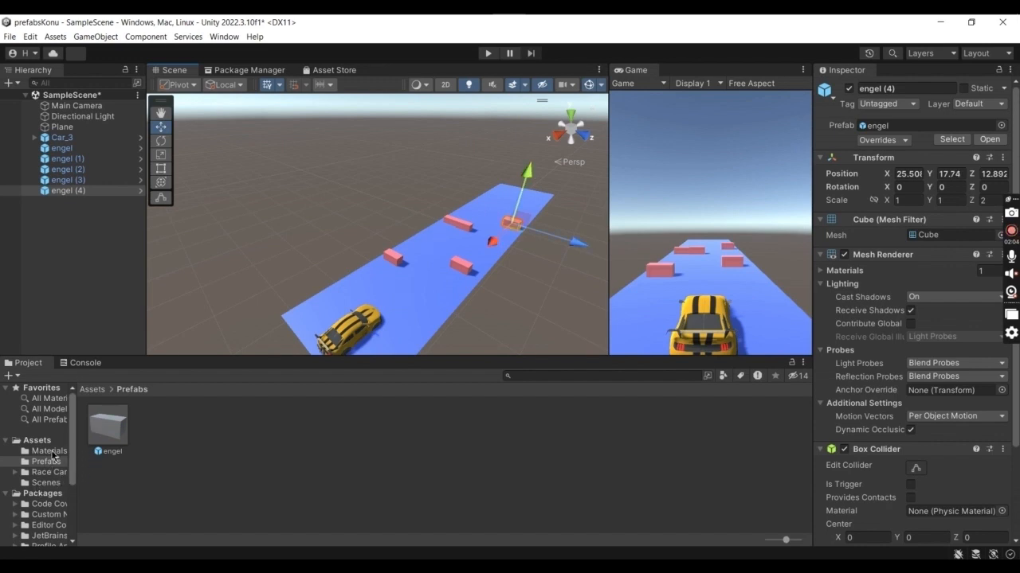
- Change the engelRenk material's albedo to dark red B52E28 and check the engel instances on the road
click(49, 451)
click(104, 434)
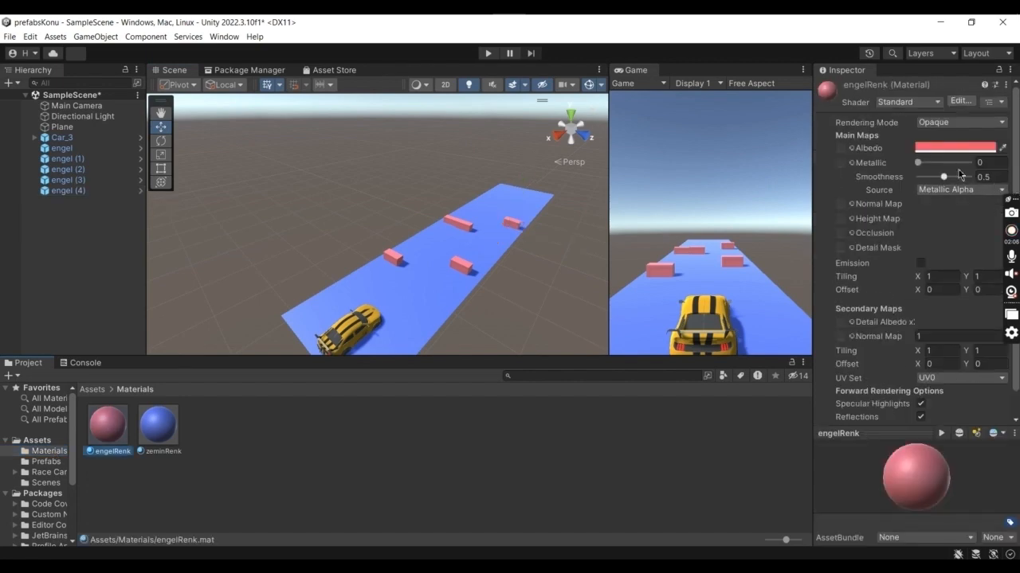
click(955, 149)
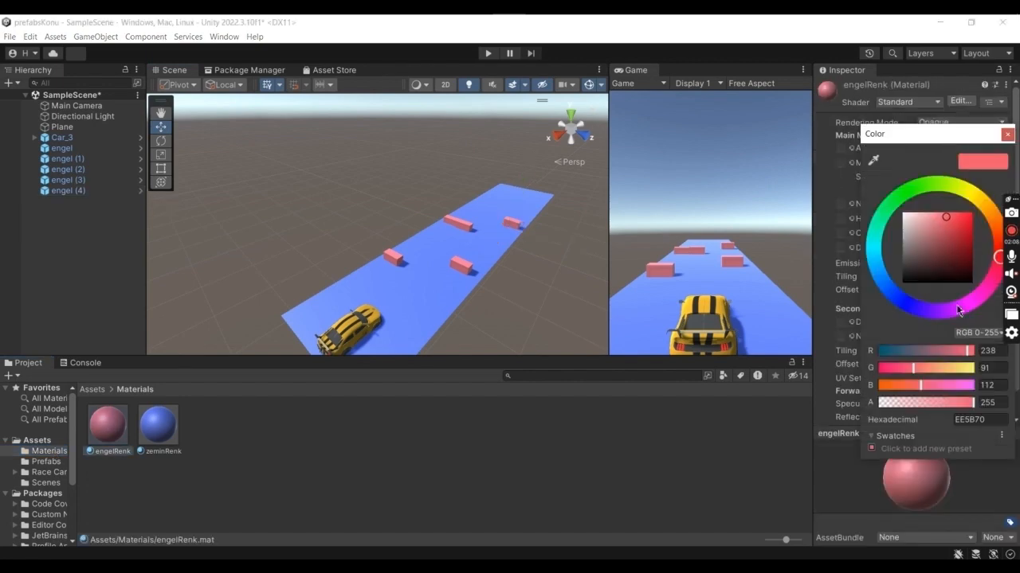
drag(998, 256, 998, 245)
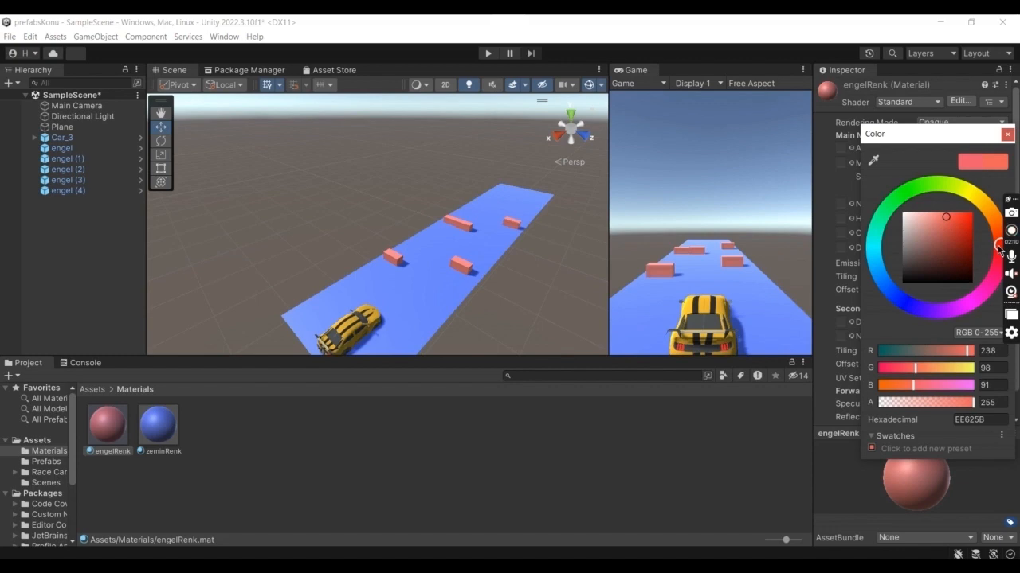
drag(947, 216, 956, 232)
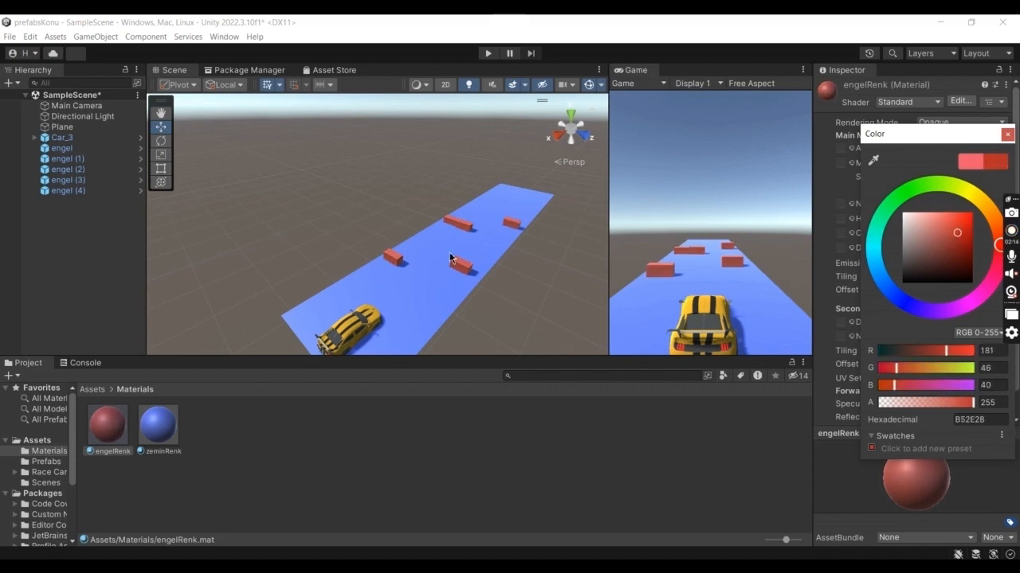
click(390, 263)
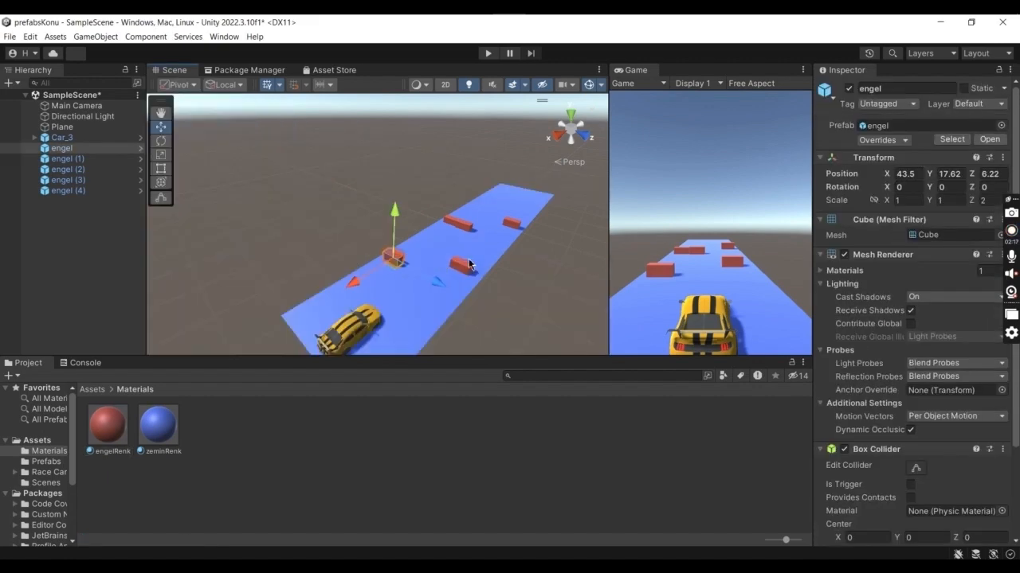
click(464, 265)
click(458, 230)
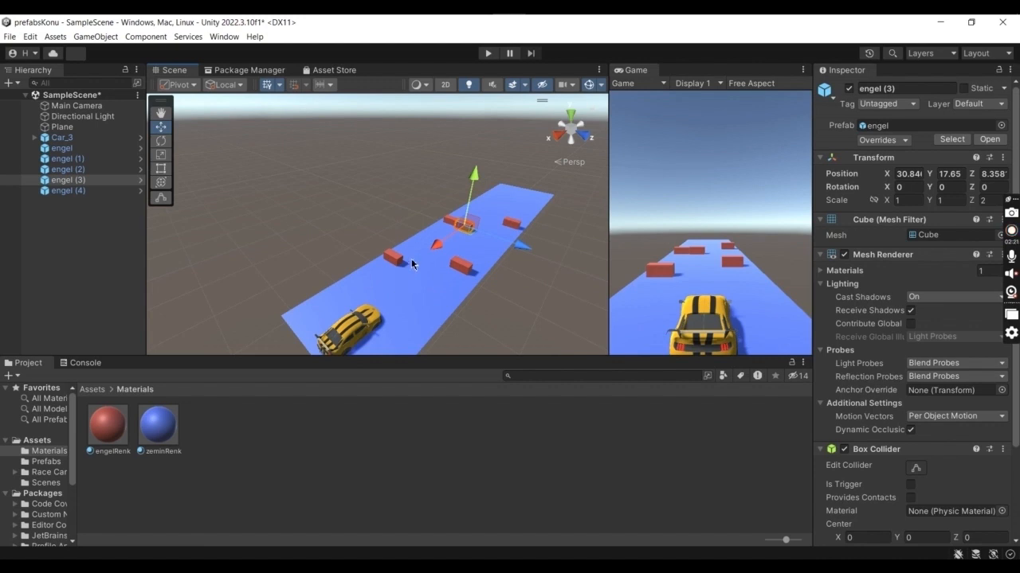
click(127, 247)
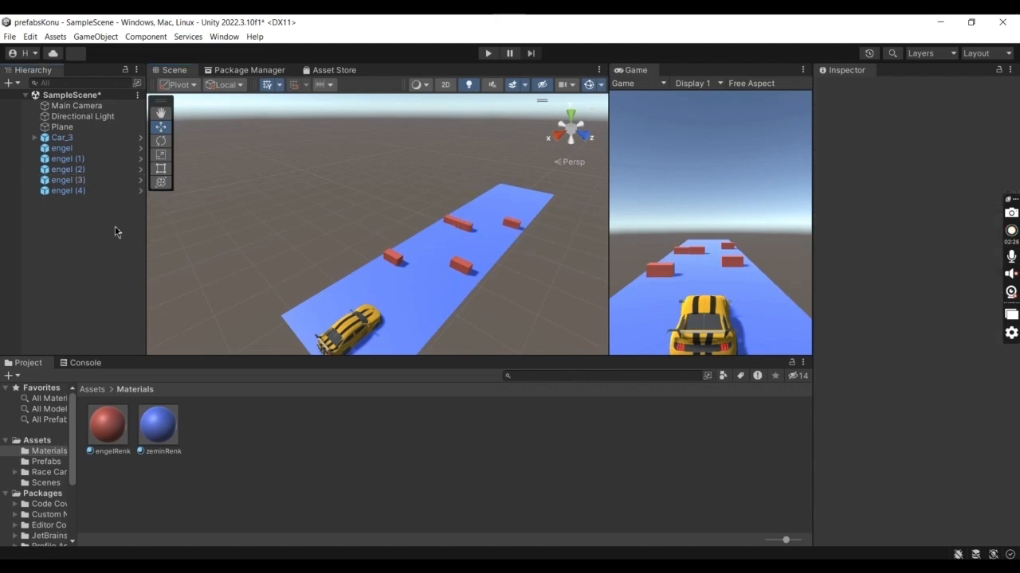
- Add a sphere to the scene, set its X scale to 0.1 and rename it altın
right_click(65, 231)
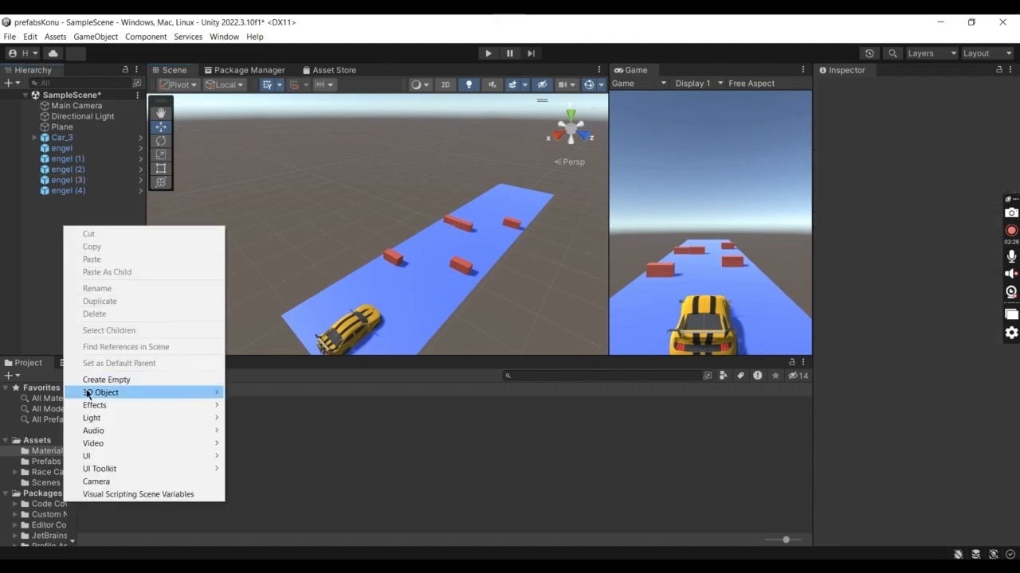
mouse_move(97, 392)
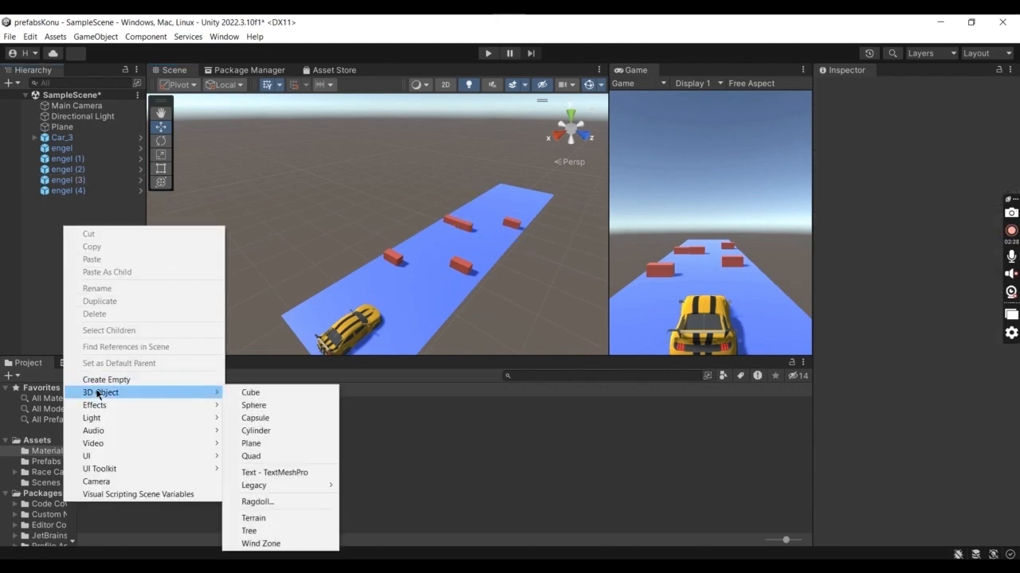
click(263, 405)
click(915, 167)
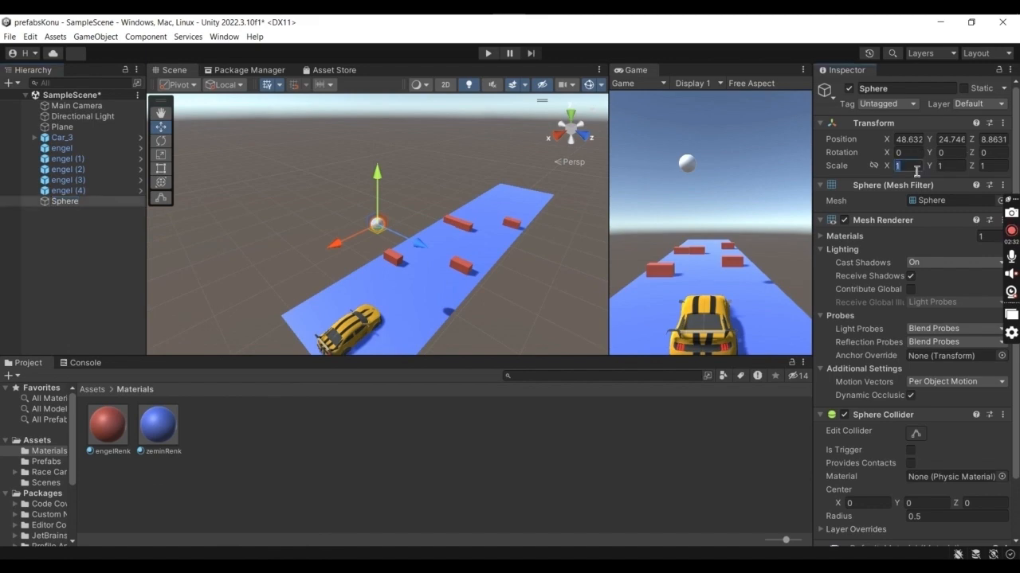
text(0,1)
click(70, 202)
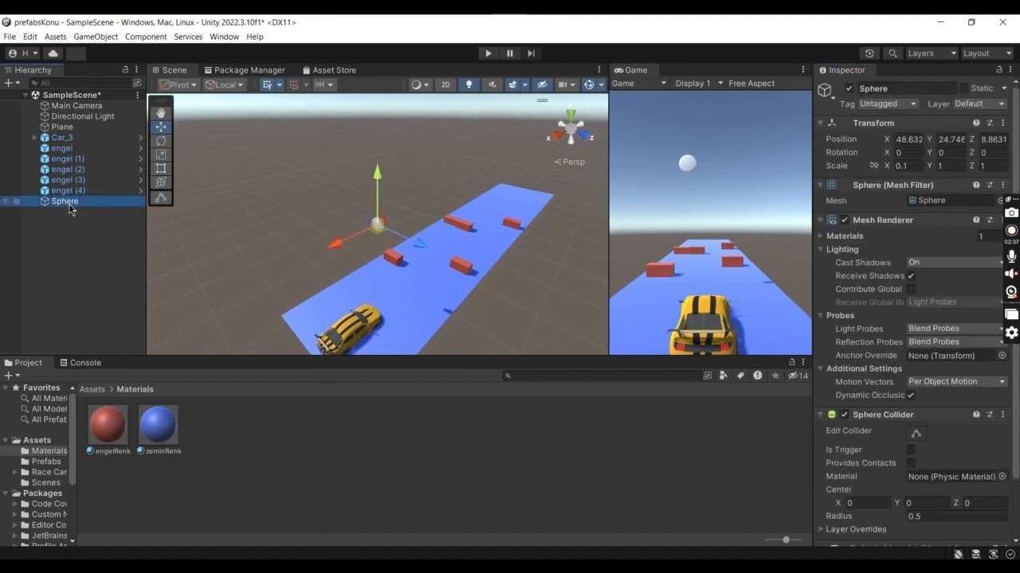
text(altın)
key(Return)
- Create a material named altınRenk in the Materials folder
right_click(232, 462)
mouse_move(263, 141)
click(487, 258)
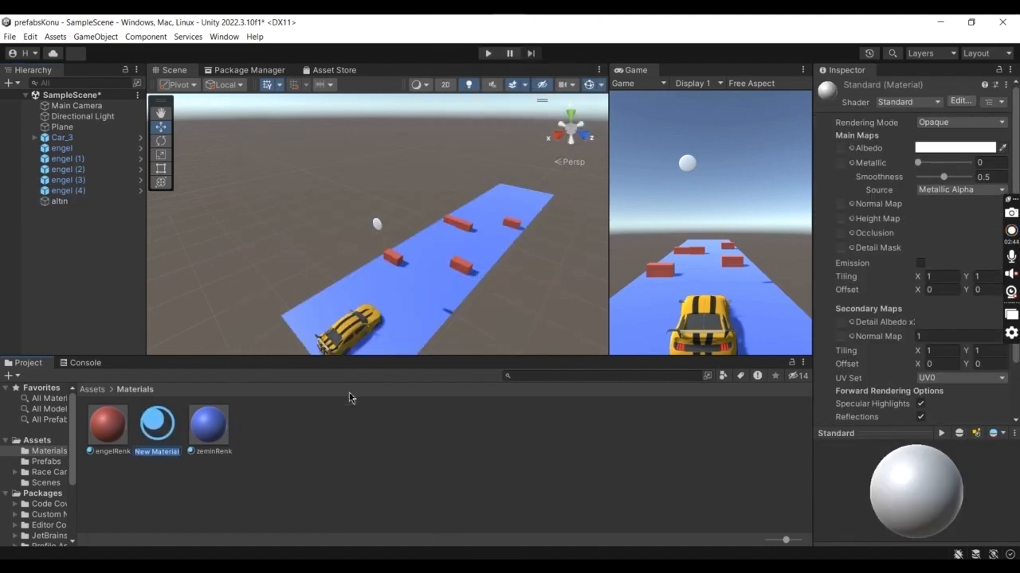
text(altınRenk)
key(Return)
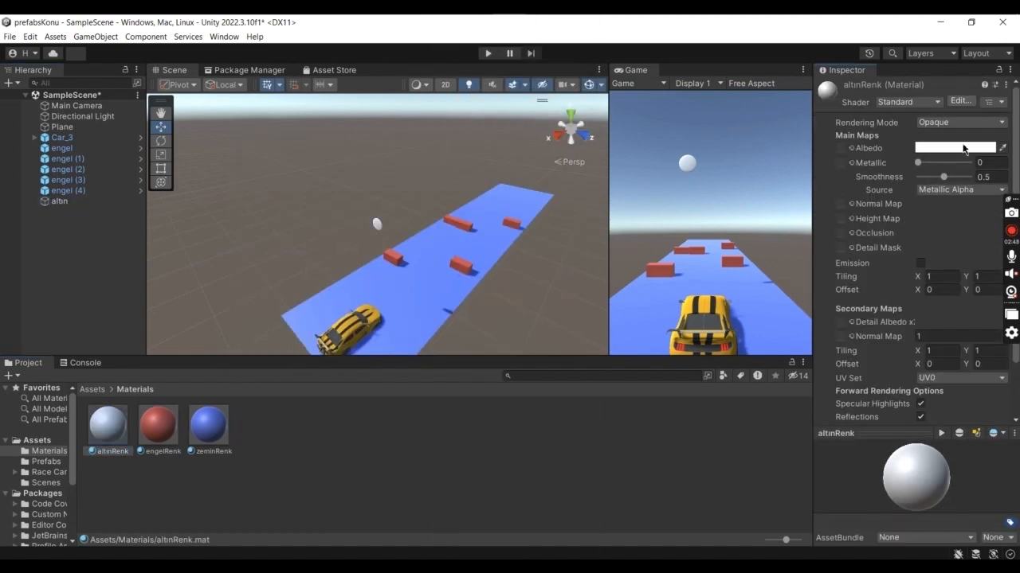
- Set altınRenk's albedo to yellow EFE947 and apply the material to the altın sphere
click(953, 147)
click(967, 221)
click(951, 216)
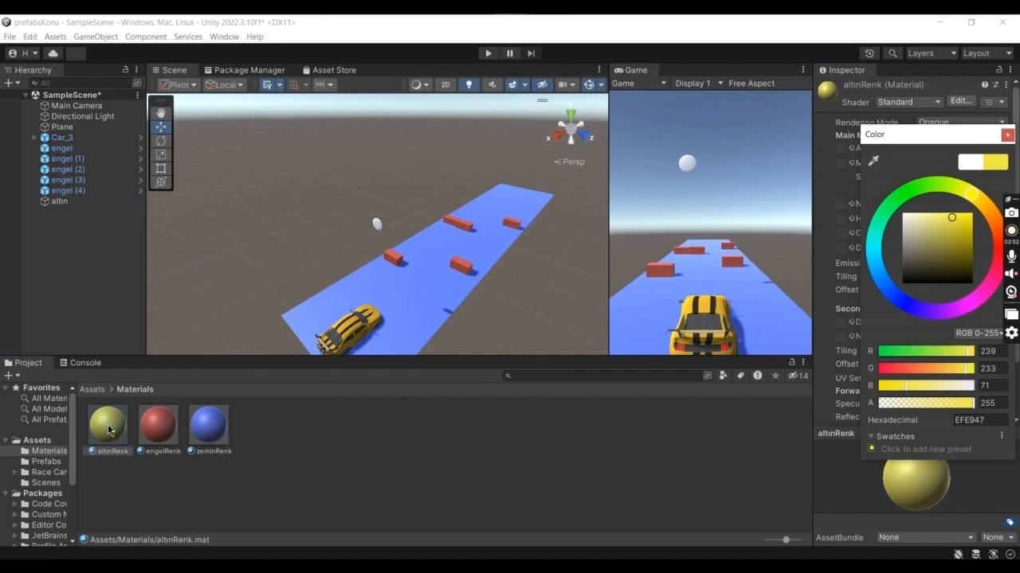
drag(108, 425, 379, 224)
- Lower altın onto the road ahead of the car at about X 47.76, Y 17.79, Z 8.86 and save it as a prefab in the Prefabs folder
click(377, 224)
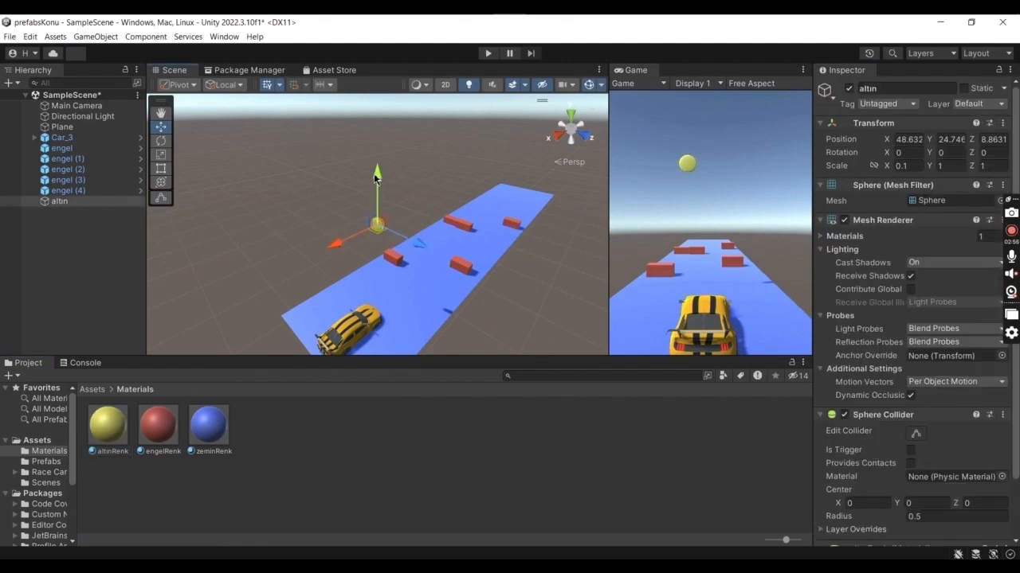
drag(374, 173, 354, 273)
drag(335, 324, 344, 317)
drag(385, 241, 384, 242)
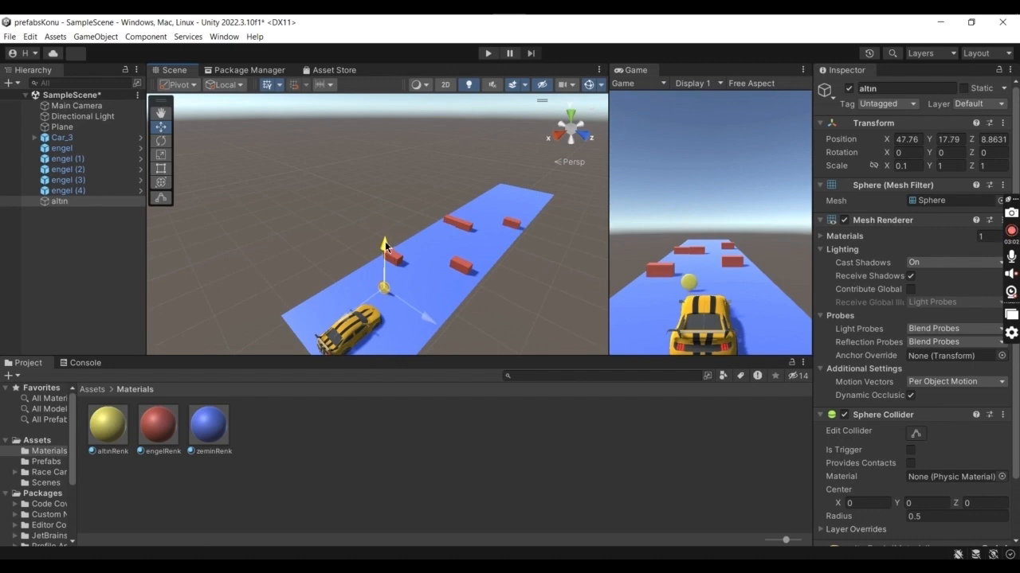
click(46, 462)
drag(82, 206, 179, 417)
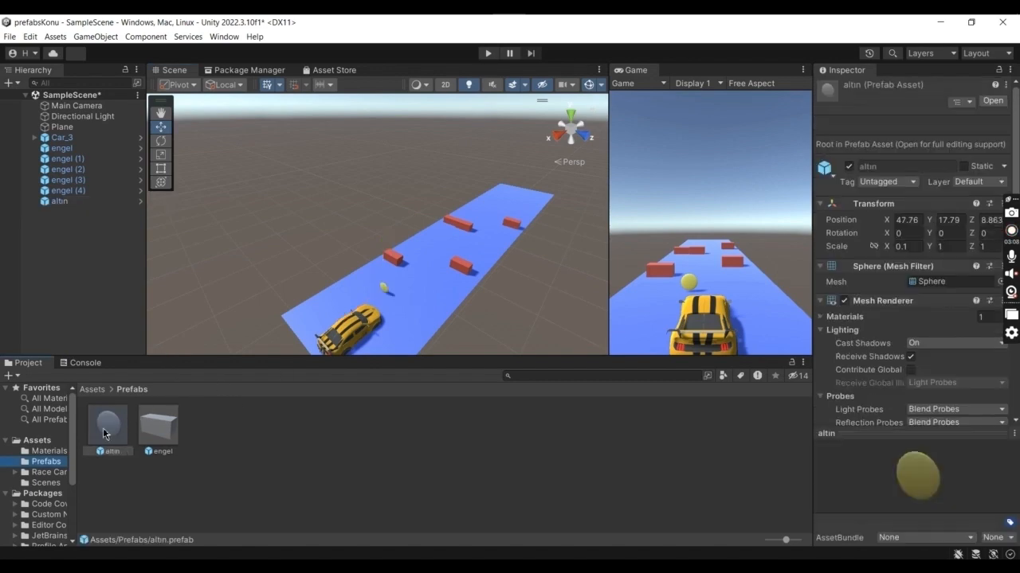
- Place two altın prefab instances on the road at about X 41.9, Z 9.24 and X 43.7, Z 13.17
drag(103, 434, 424, 264)
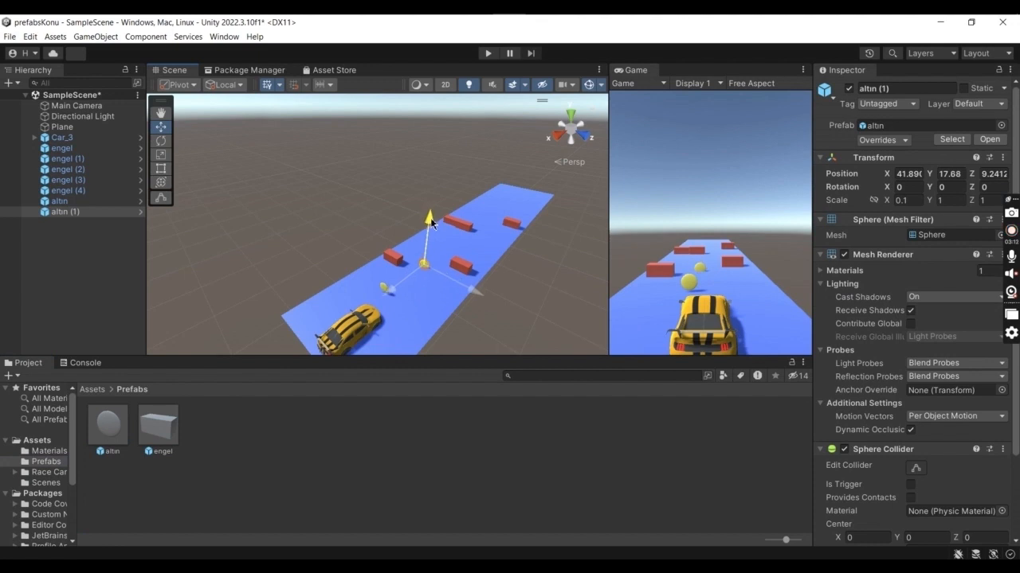
drag(108, 424, 448, 293)
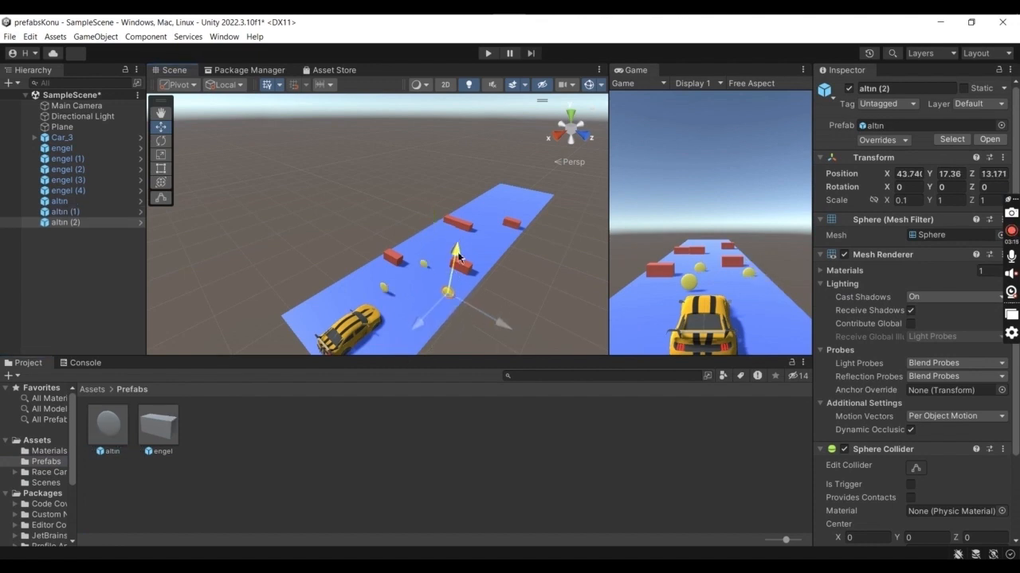
drag(458, 253, 458, 252)
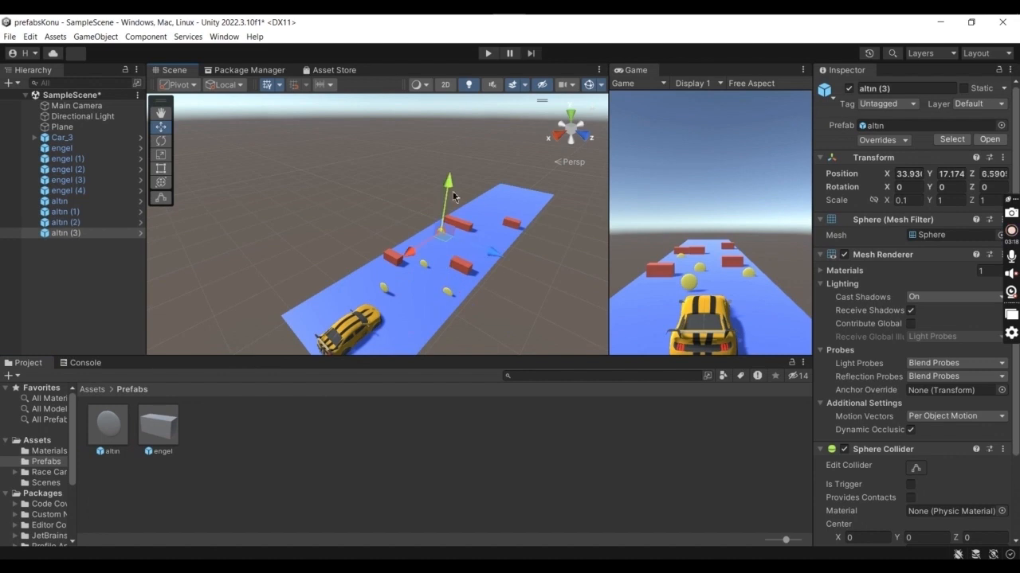
- Place three more altın instances near the farther obstacles, one at about X 28, Y 17.69, Z 12.04, raised above the road surface
drag(452, 191, 450, 180)
drag(450, 180, 450, 178)
drag(501, 273, 500, 232)
drag(514, 182, 514, 176)
drag(108, 426, 498, 231)
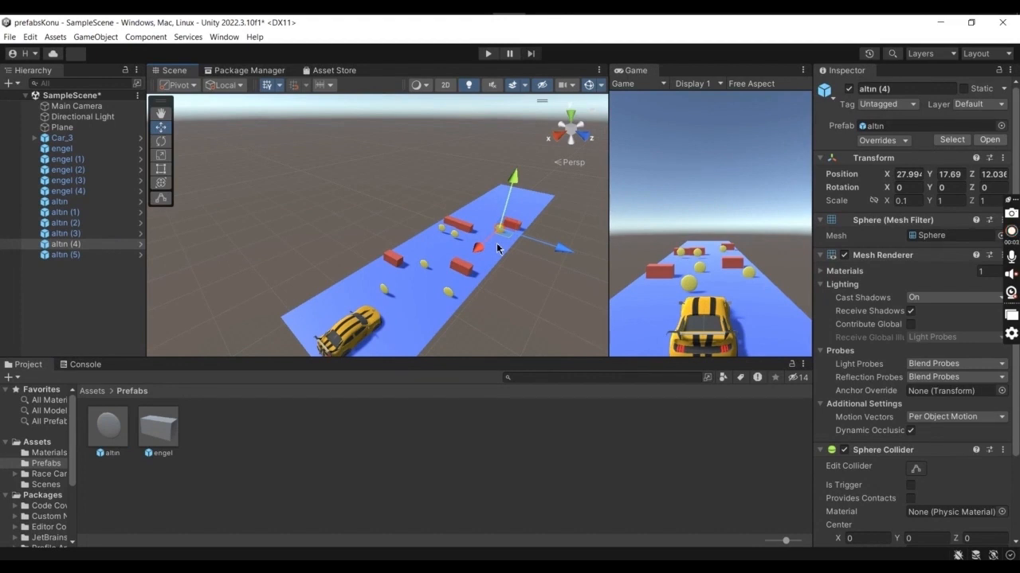
drag(497, 249, 454, 236)
click(497, 232)
- Unpack the altın instance nearest the car from its prefab
click(383, 287)
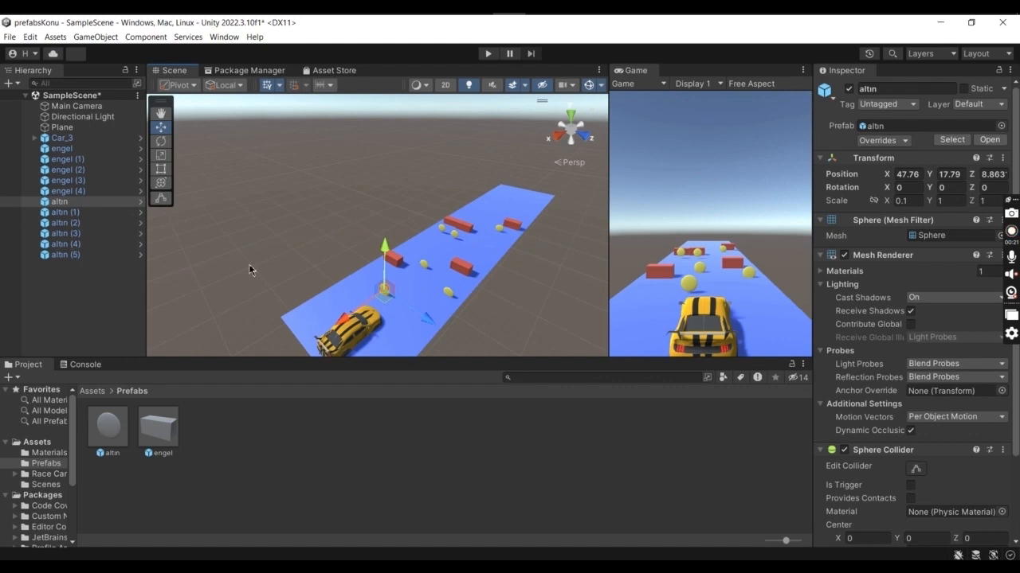
right_click(64, 204)
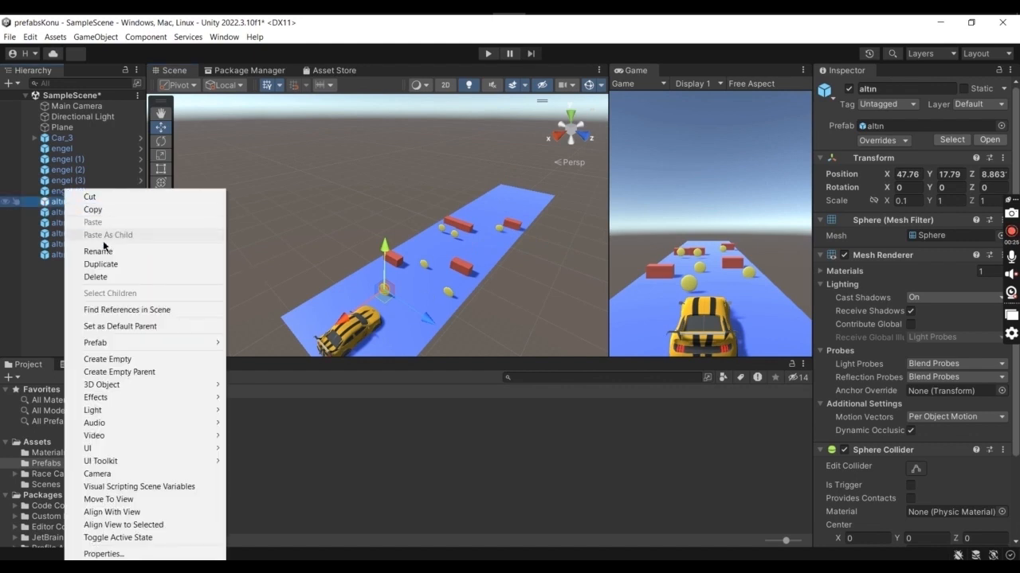
mouse_move(118, 344)
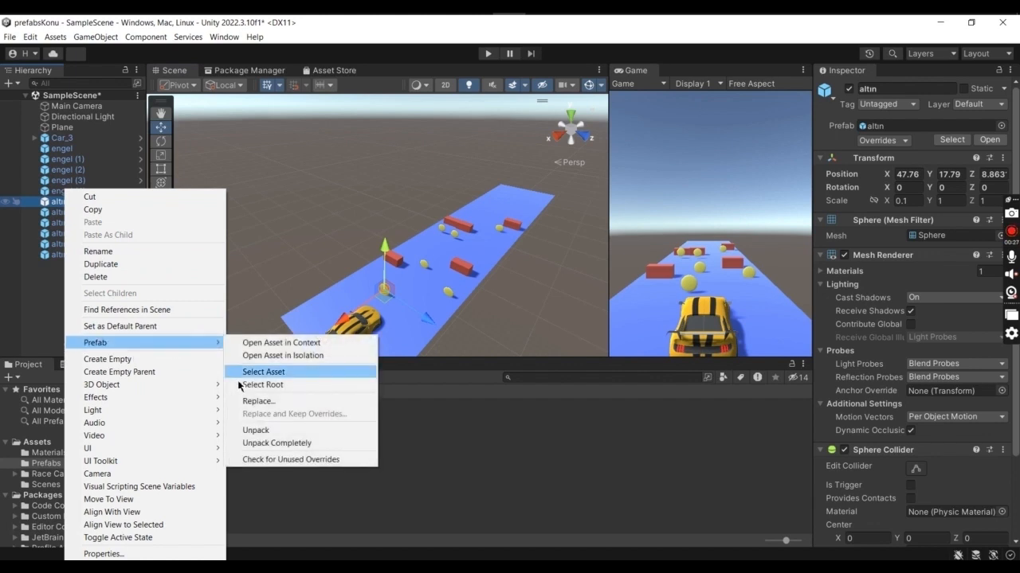
click(262, 430)
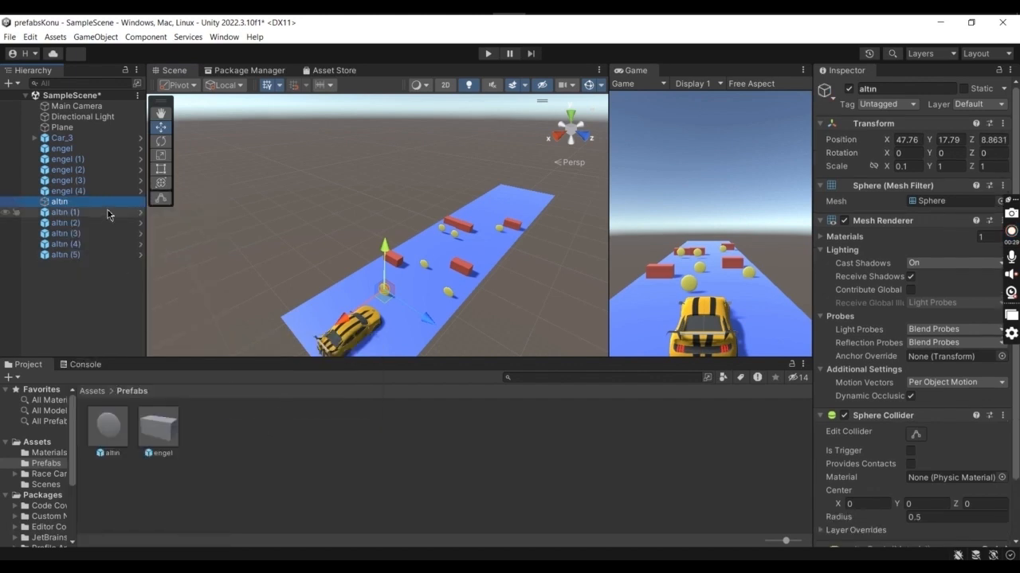
- Create a material named turuncuAltın in the Materials folder
click(51, 454)
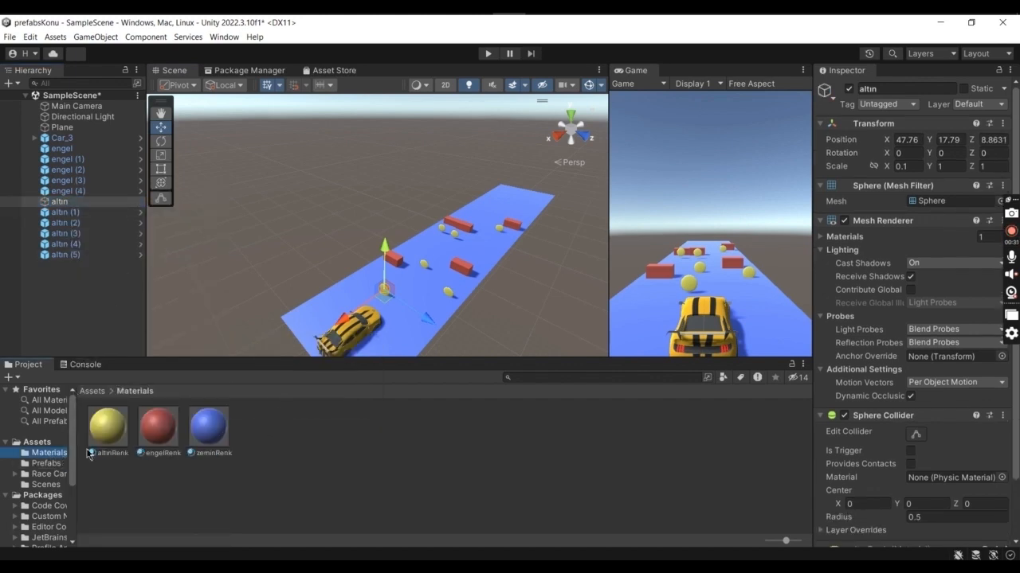
right_click(275, 439)
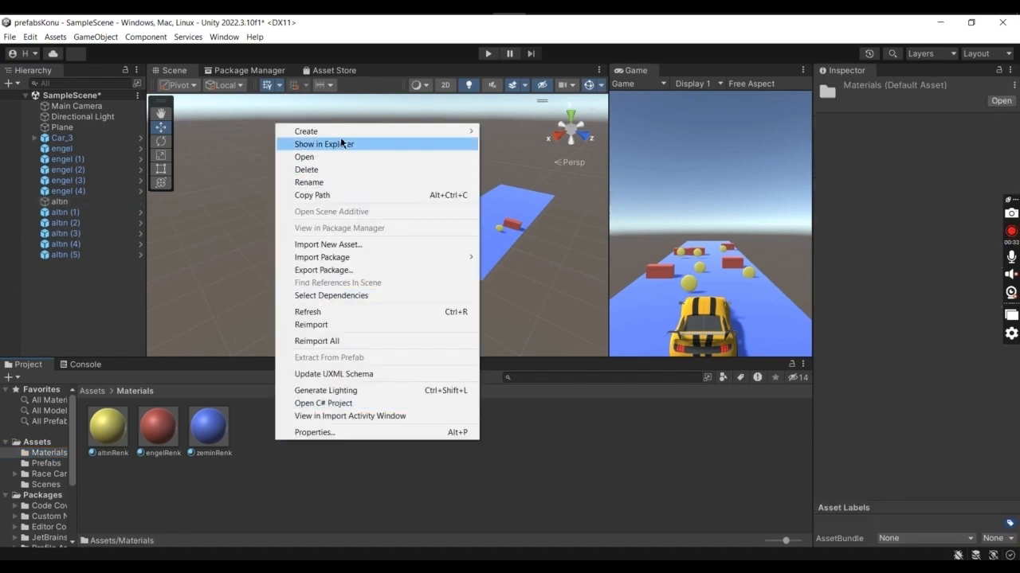
mouse_move(342, 137)
click(535, 276)
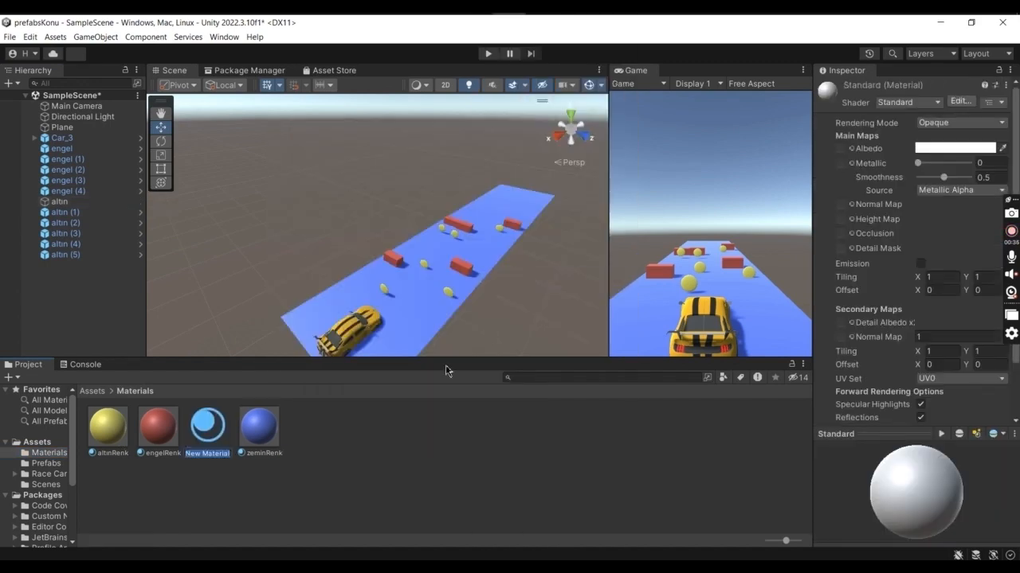
text(runcuAltın)
key(Return)
- Set turuncuAltın's albedo to orange and apply the material to the unpacked altın coin
click(954, 148)
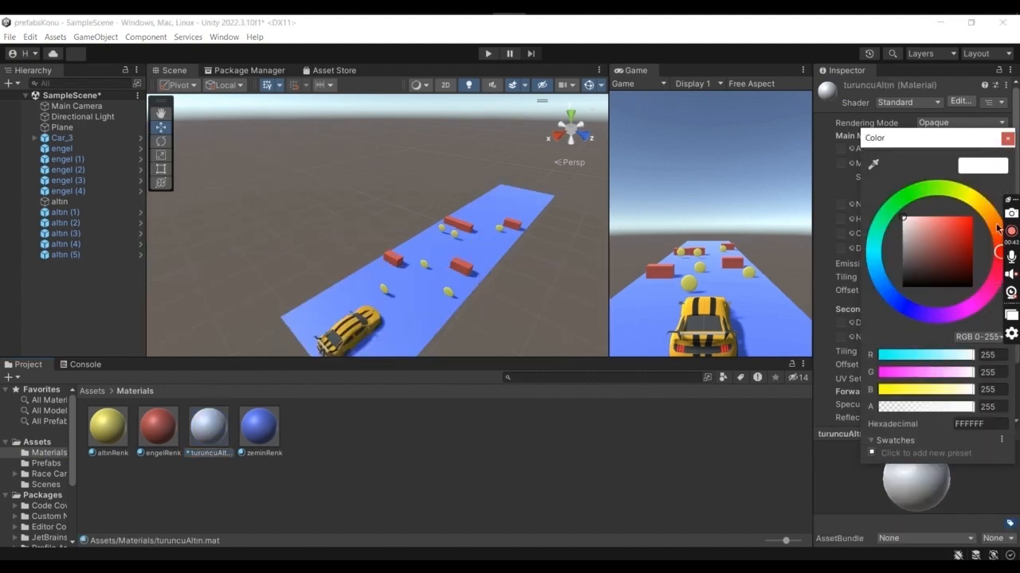
click(990, 220)
drag(959, 232, 973, 217)
drag(215, 428, 384, 290)
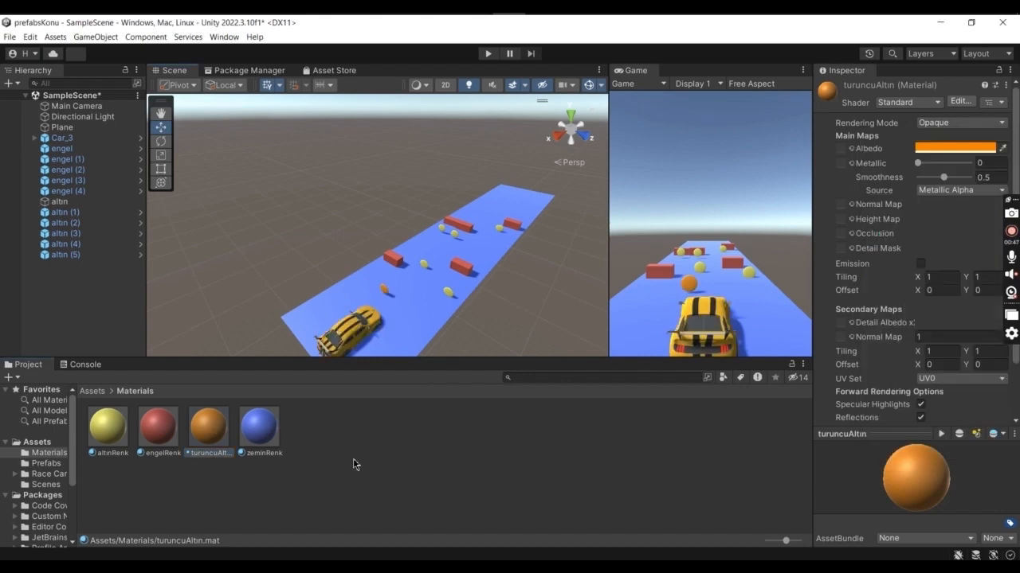
- Save the orange altın coin as a separate new prefab in the Prefabs folder
click(75, 202)
click(45, 463)
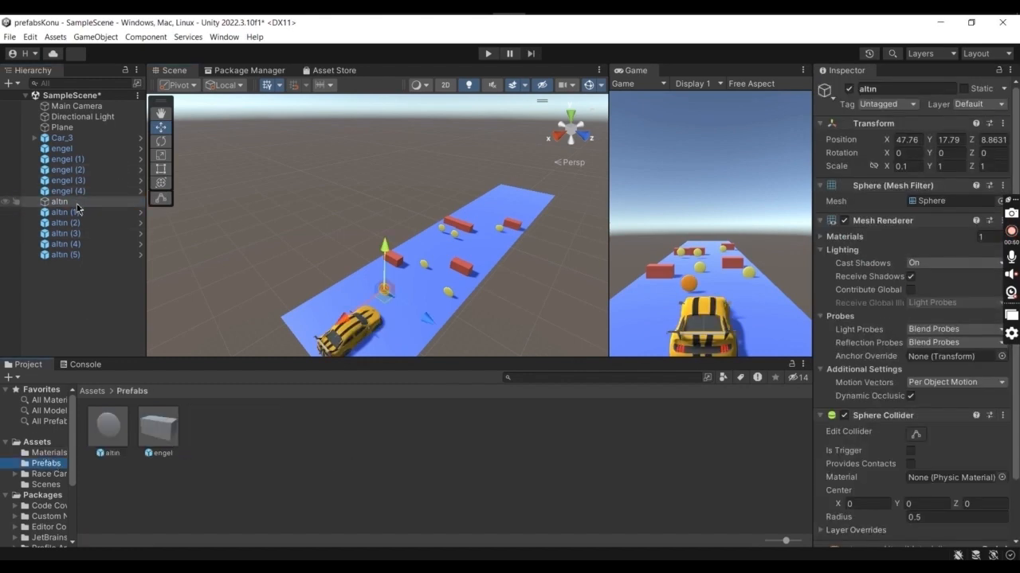
drag(77, 209, 203, 421)
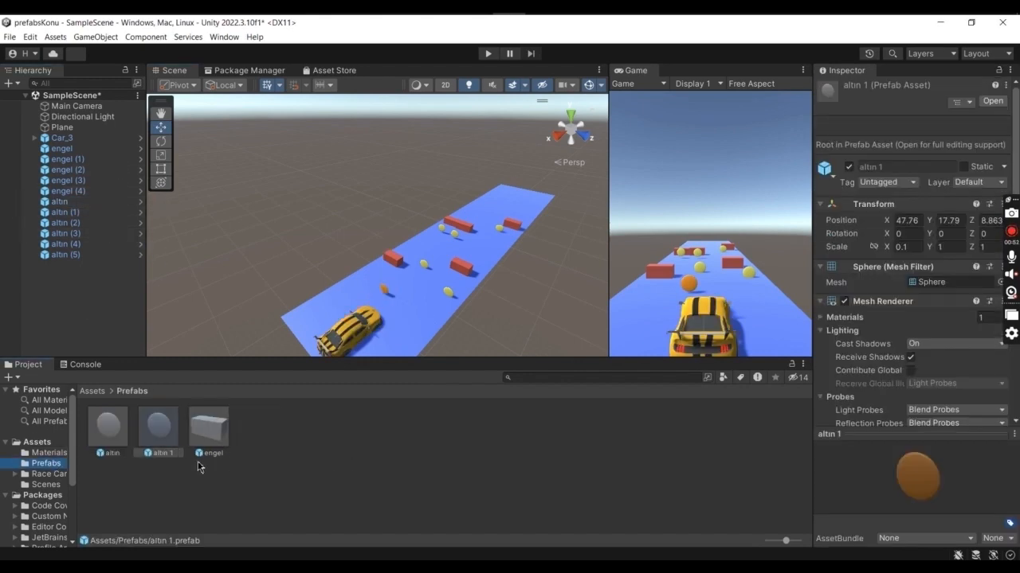
- Rename the altın 1 prefab as turuncuAltın
key(F2)
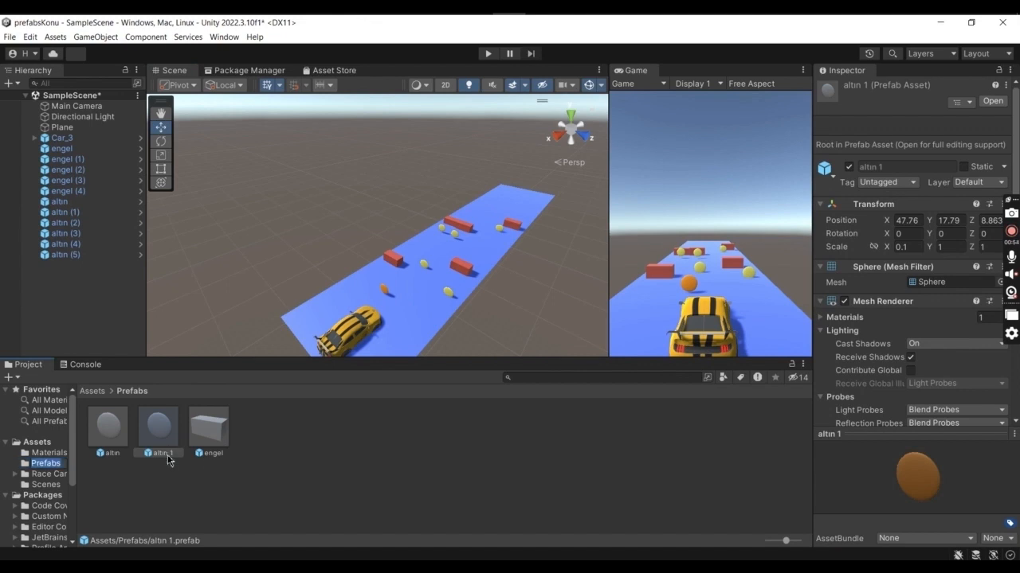
click(170, 454)
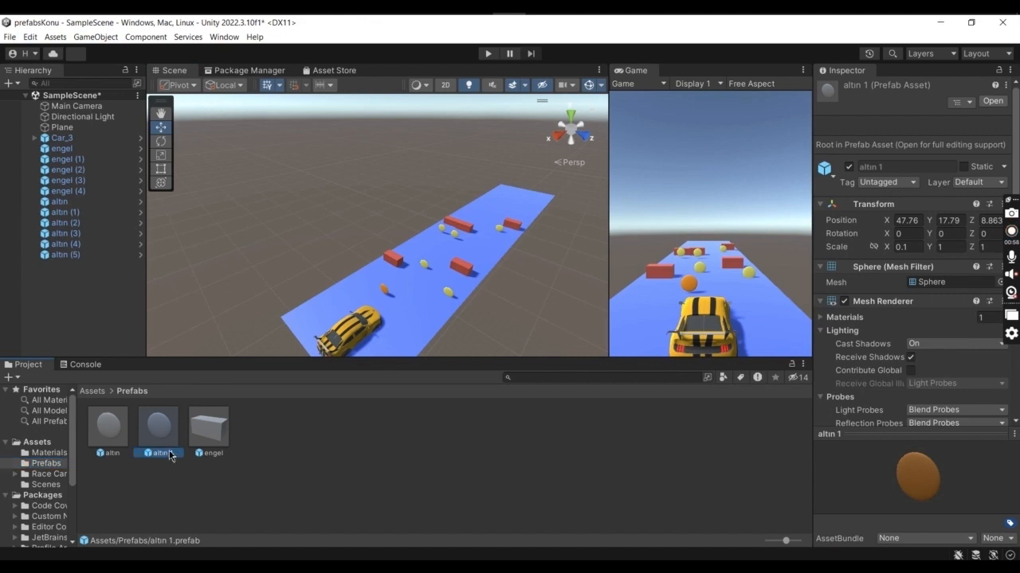
key(F2)
text(turuncuAltın)
key(Return)
- Place five instances of the turuncuAltın prefab along the road among the obstacles and yellow coins, out to its far end
drag(209, 428, 400, 288)
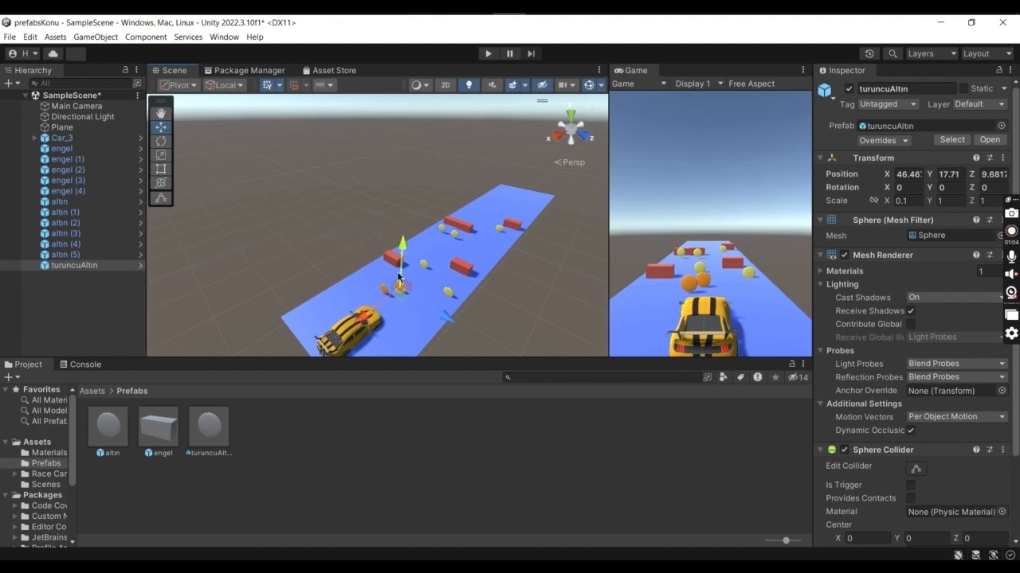
drag(377, 304, 437, 247)
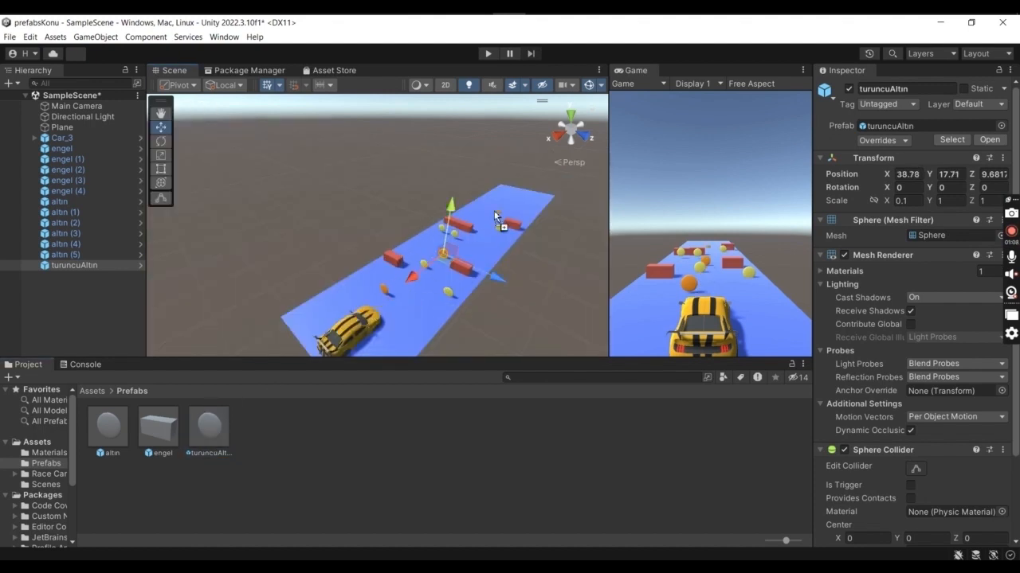
drag(488, 211, 486, 200)
drag(502, 156, 502, 153)
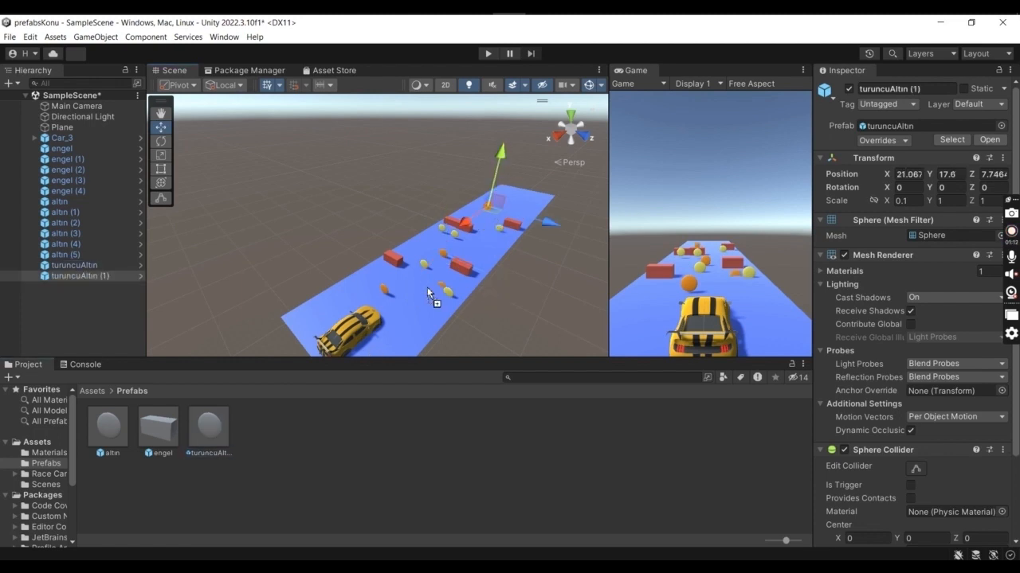
drag(427, 289, 418, 282)
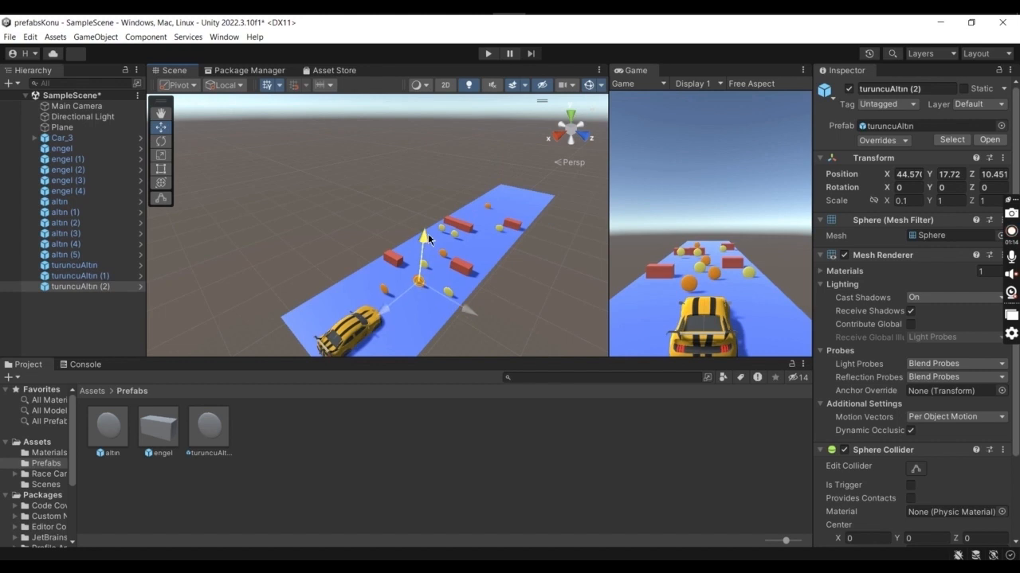
drag(209, 430, 416, 238)
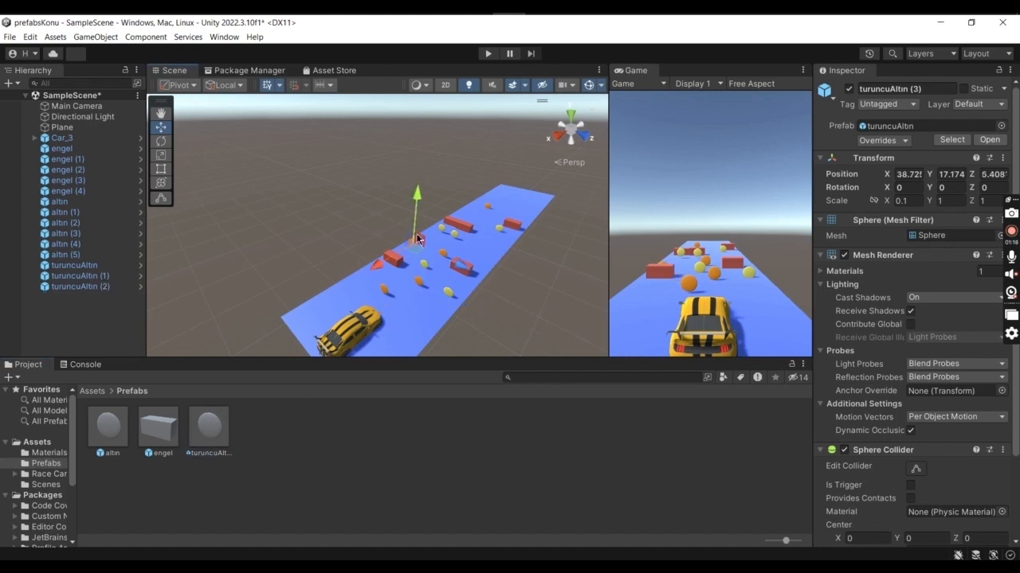
drag(419, 200, 424, 189)
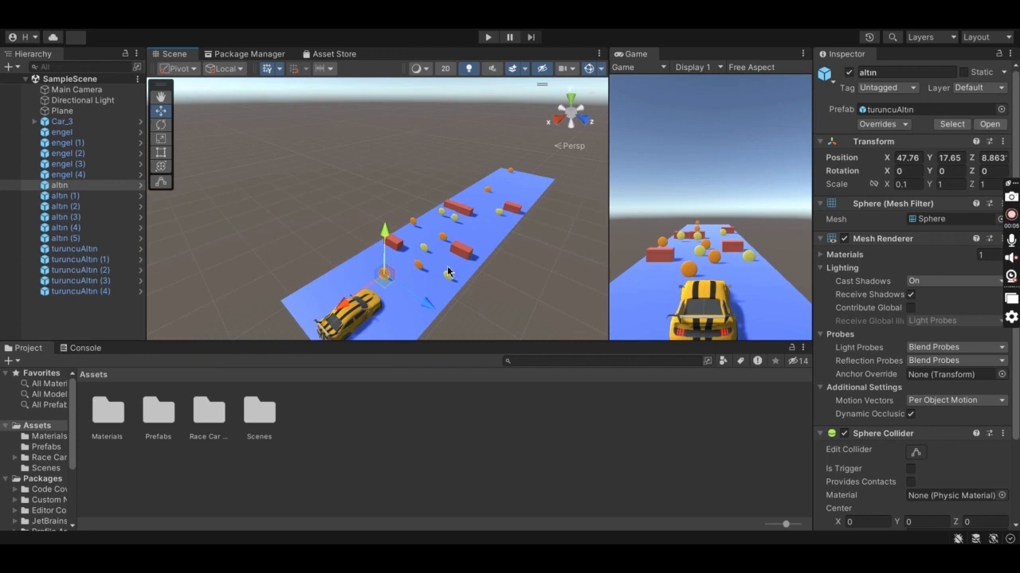
- Create a folder named Scripts in Assets and open it
right_click(314, 412)
mouse_move(398, 98)
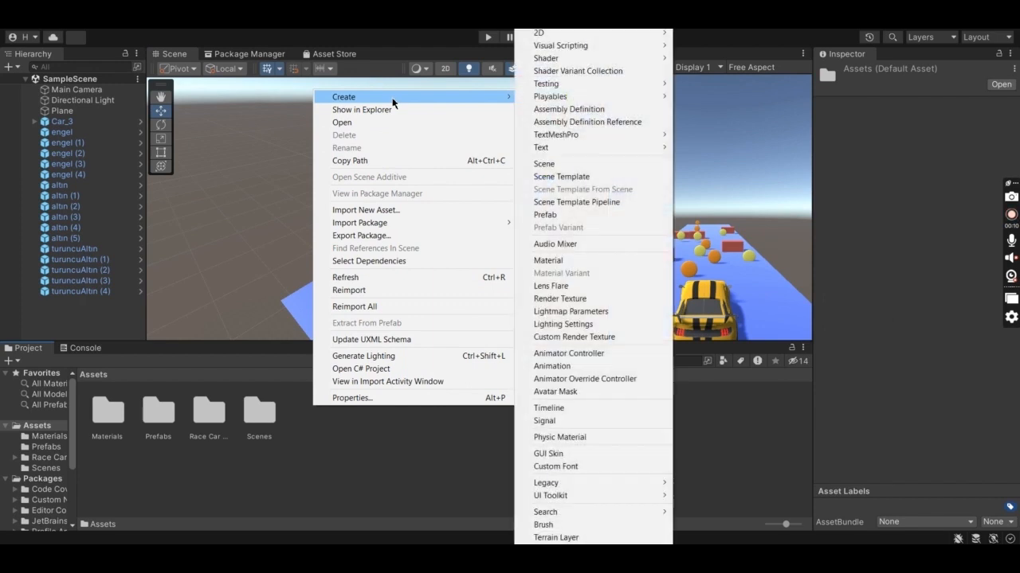
click(548, 4)
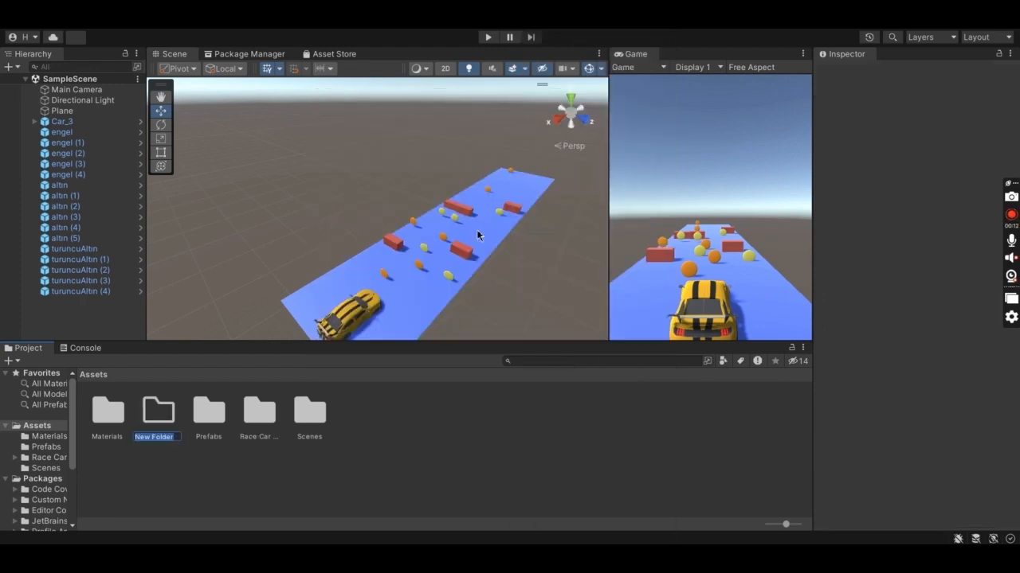
text(Scripts)
key(Return)
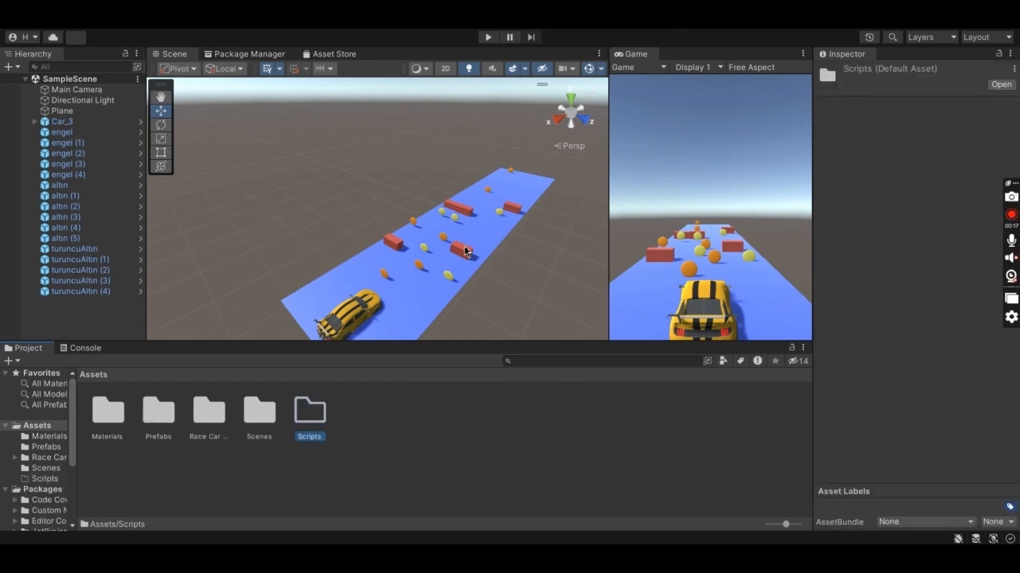
double_click(301, 418)
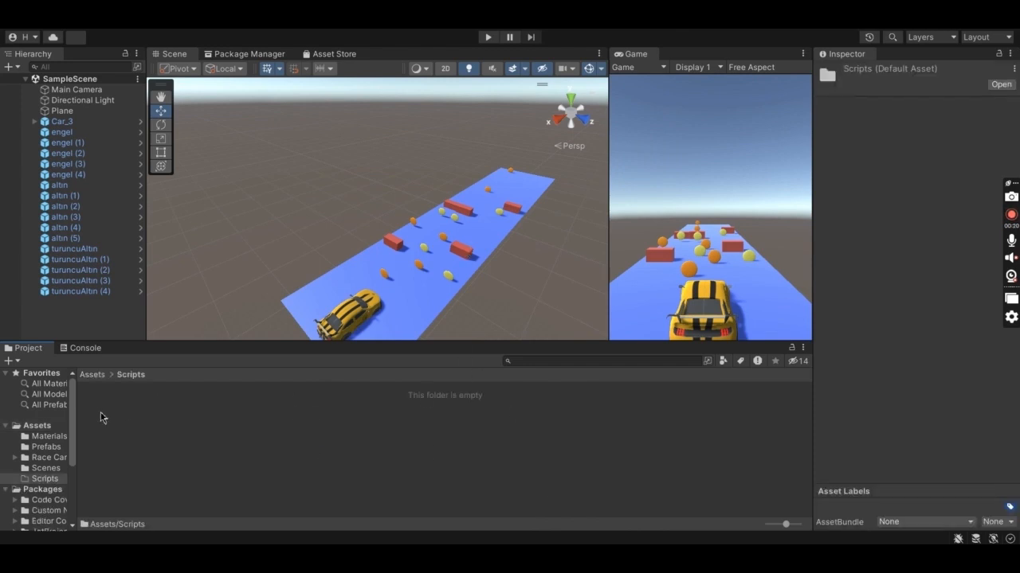
- Create an empty game object named _Scripts in the scene
right_click(61, 311)
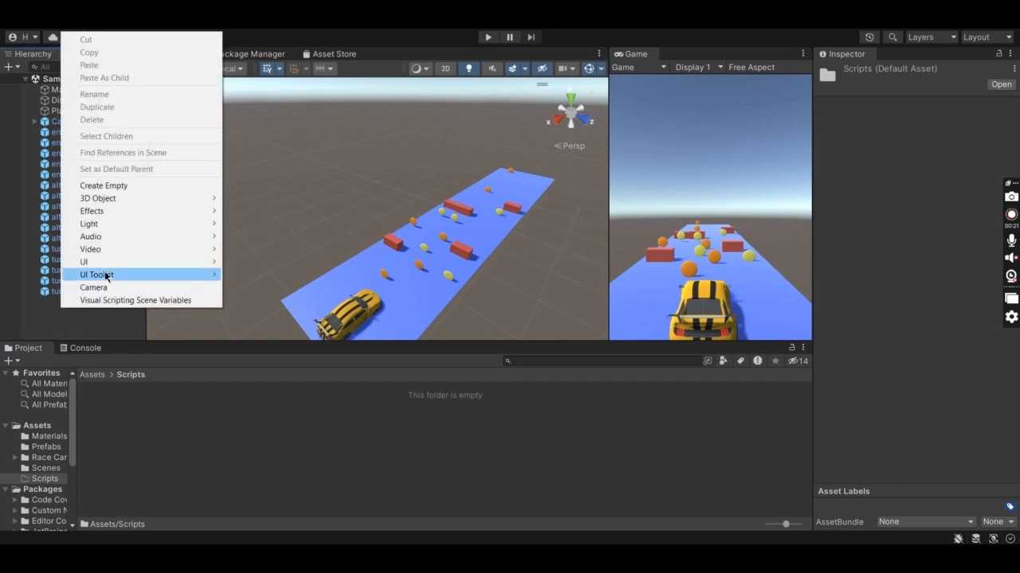
click(123, 185)
text(_)
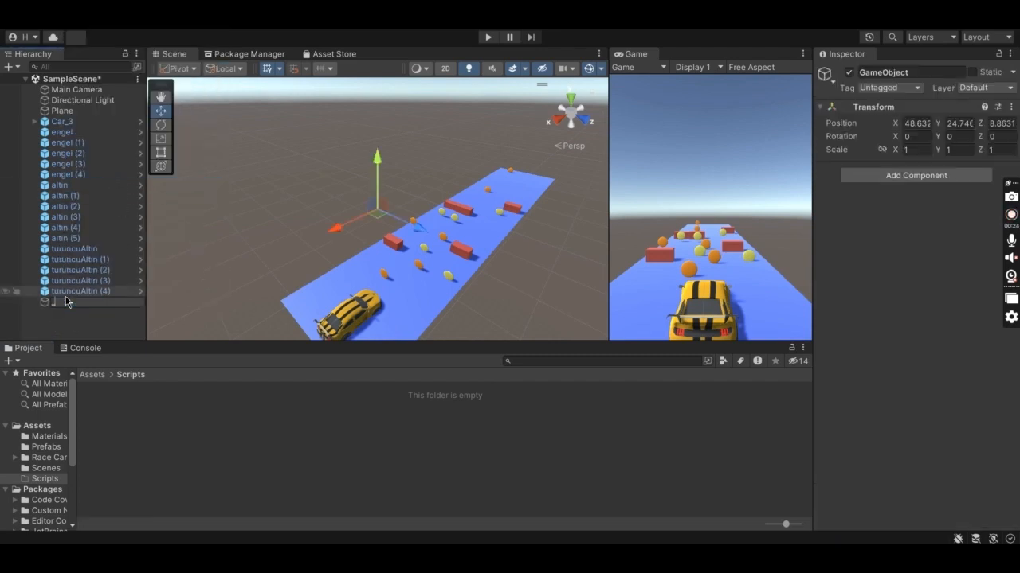
text(Scripts)
key(Return)
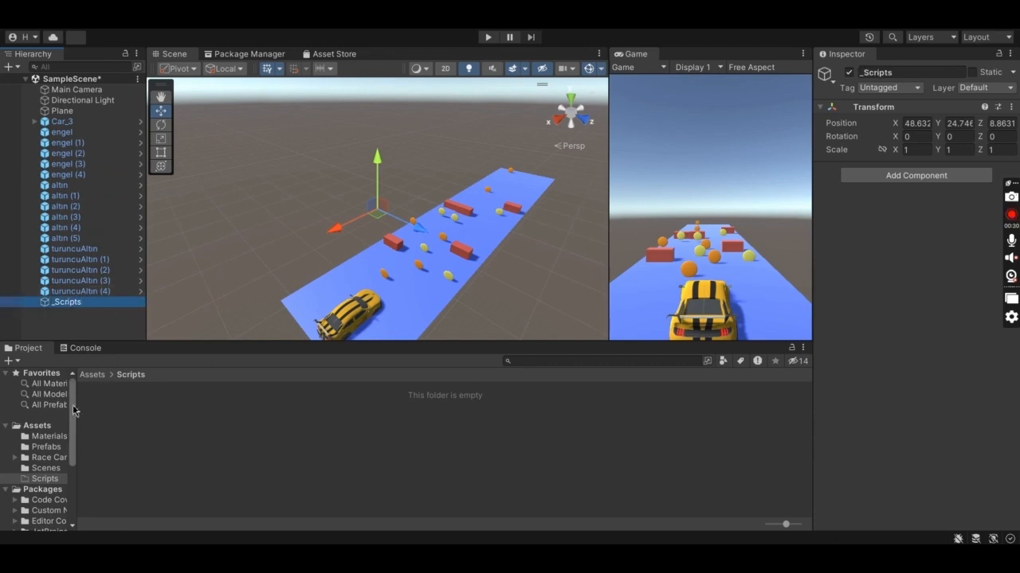
- Create a C# script named altinController in the Scripts folder and open it in Visual Studio
click(44, 478)
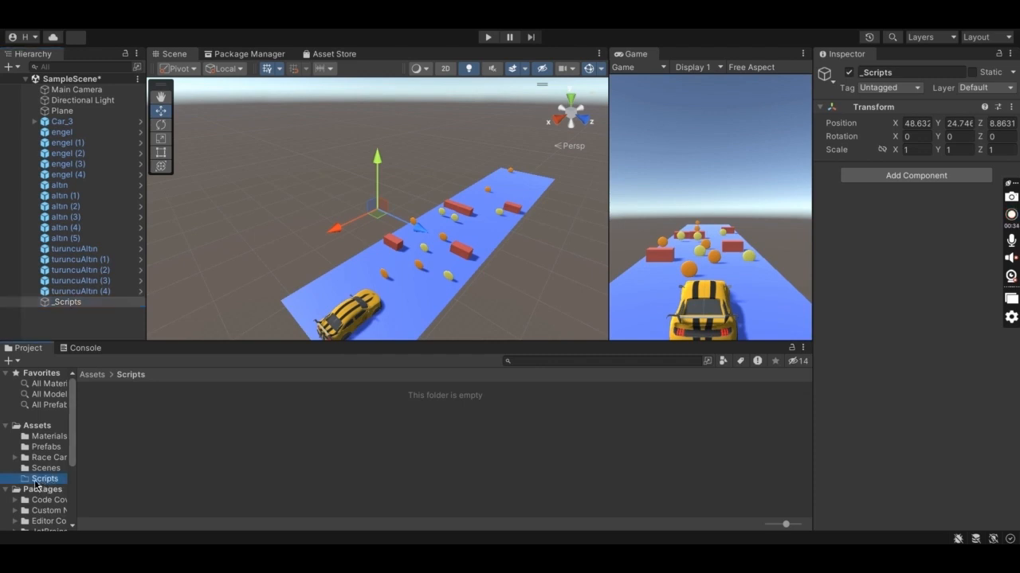
right_click(168, 420)
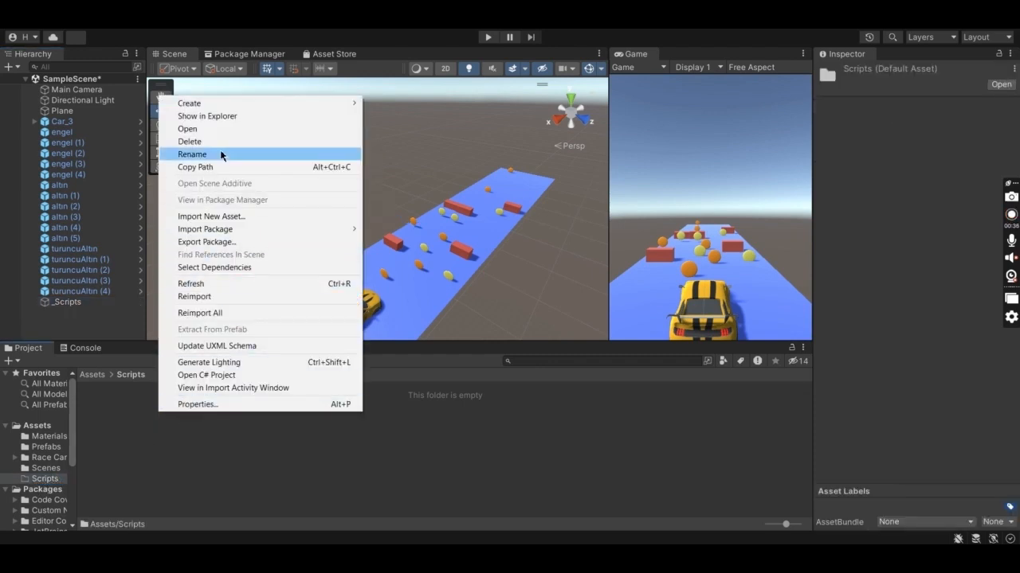
mouse_move(237, 107)
click(394, 44)
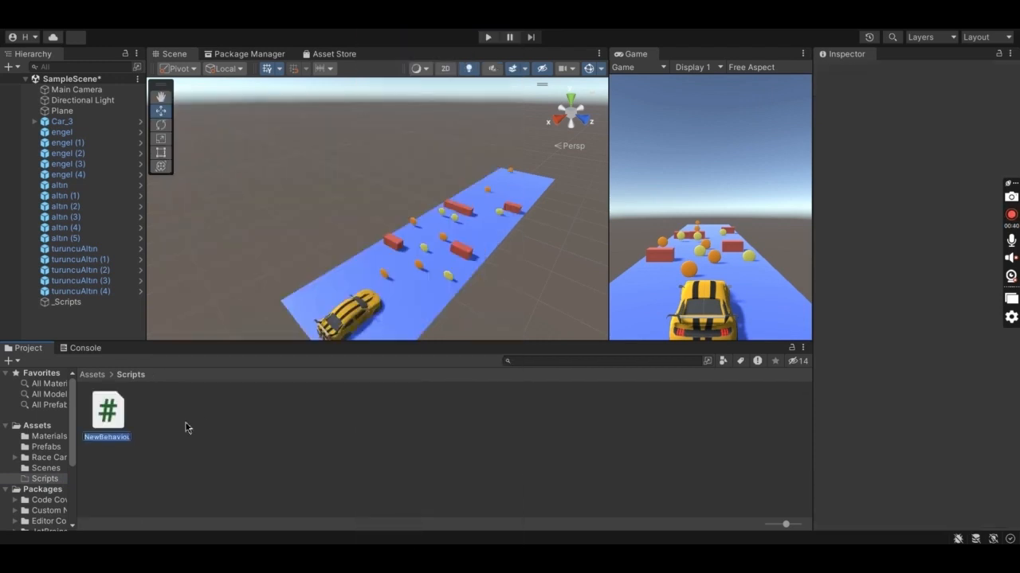
text(altinController)
key(Return)
double_click(102, 412)
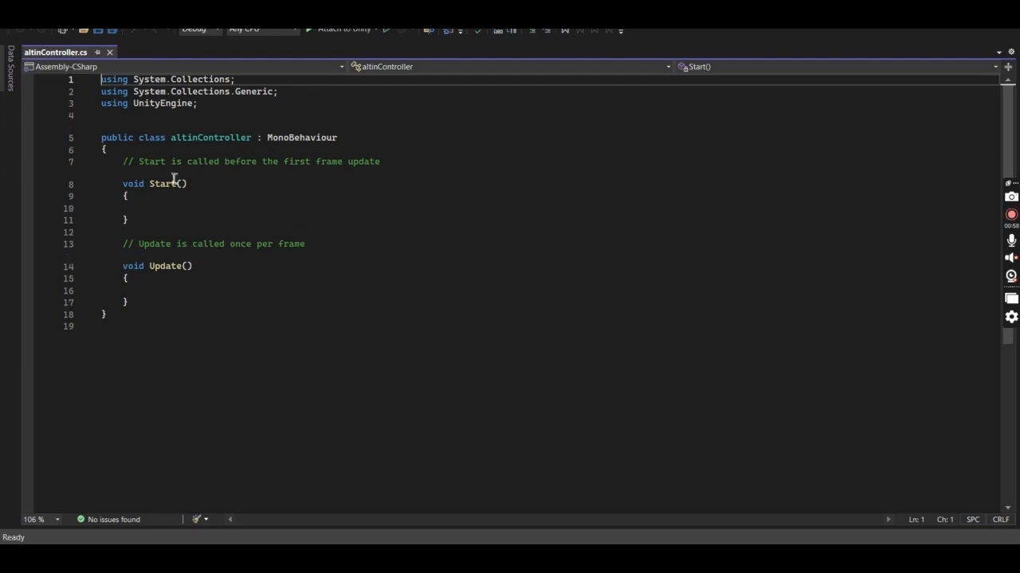
- Declare a public GameObject field named go at the start of the altinController class
click(134, 151)
key(Return)
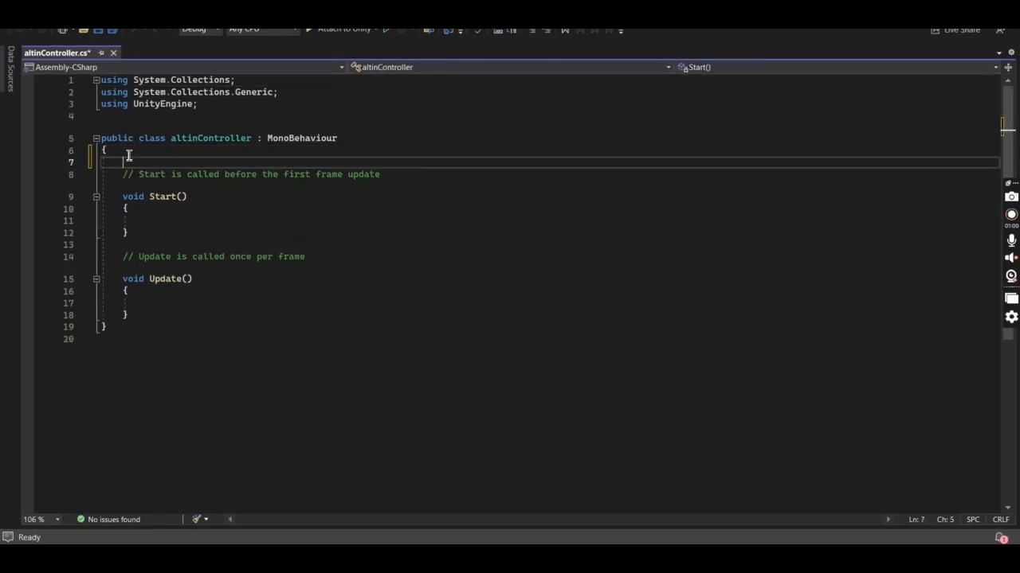
text(game)
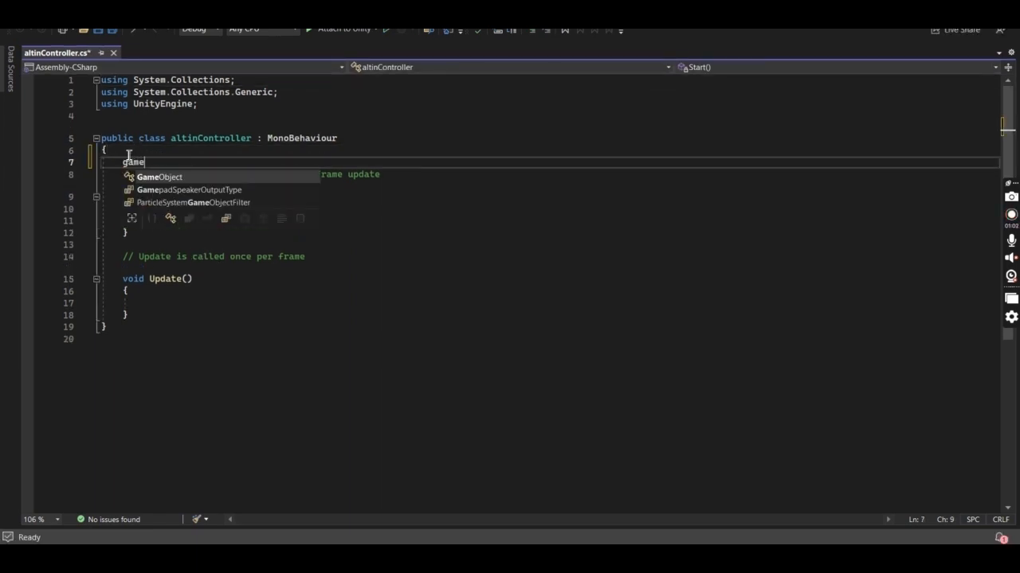
key(Tab)
text(go;)
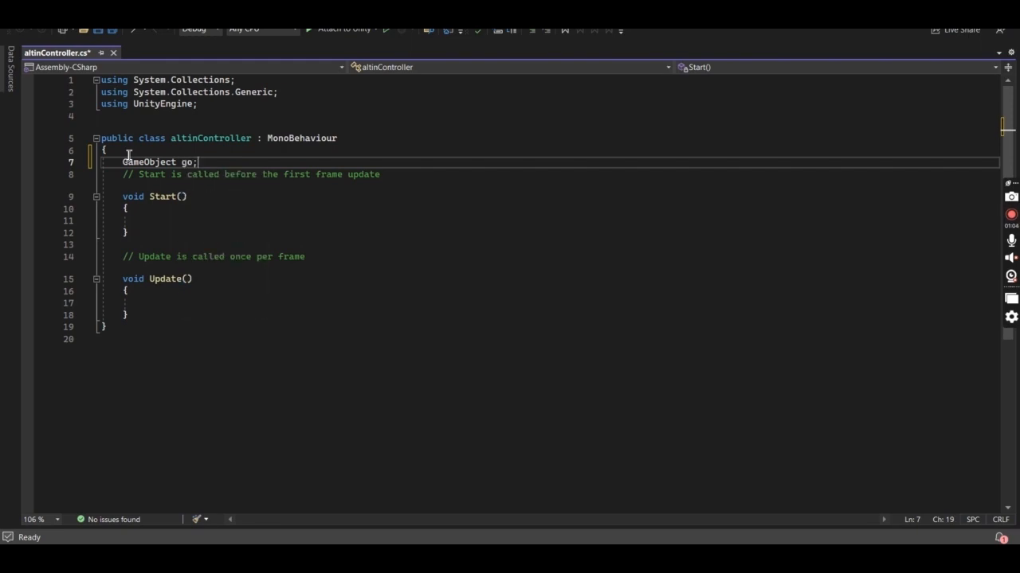
key(Left)
key(Left)
key(Left)
key(Left)
key(Left)
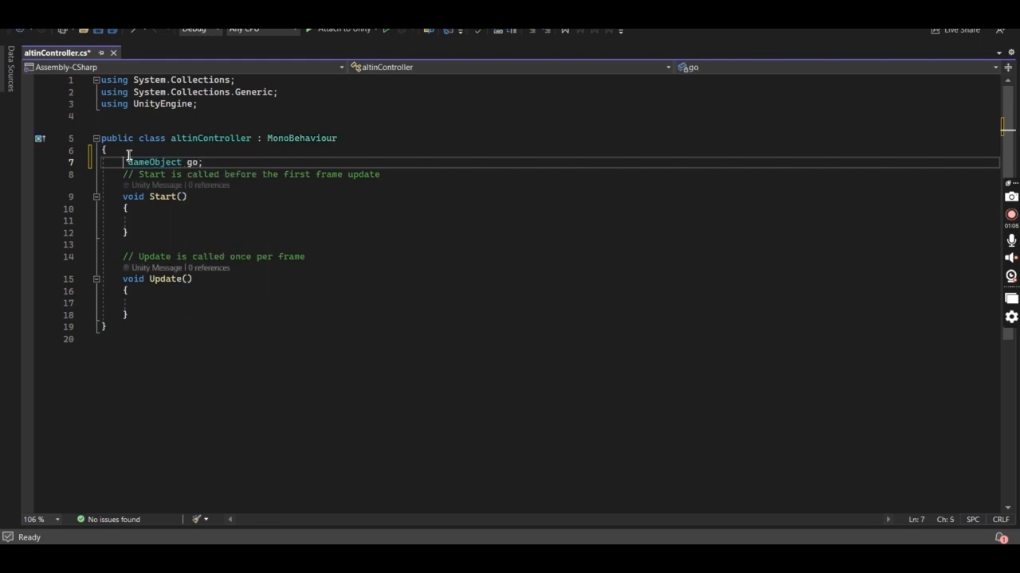
key(Left)
text(public)
key(Escape)
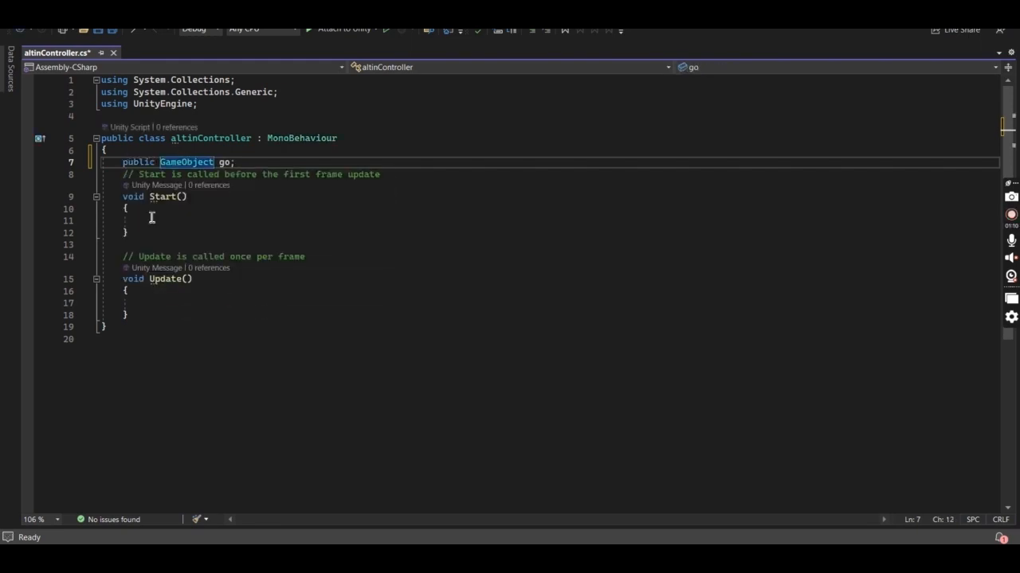
- Add an if condition in Update that checks Input.GetKeyDown(KeyCode.Escape)
click(160, 301)
text(i)
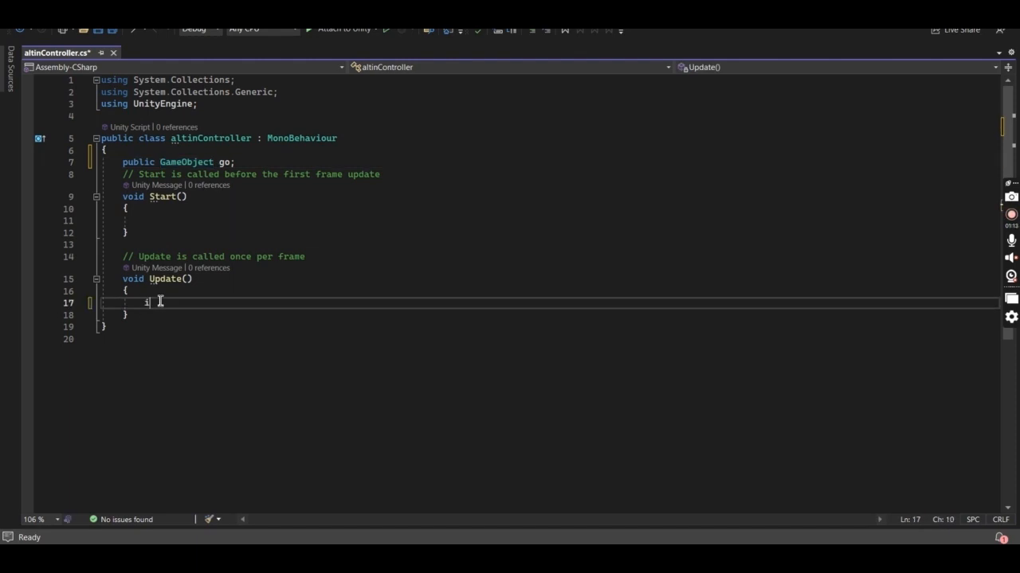
text(f(in)
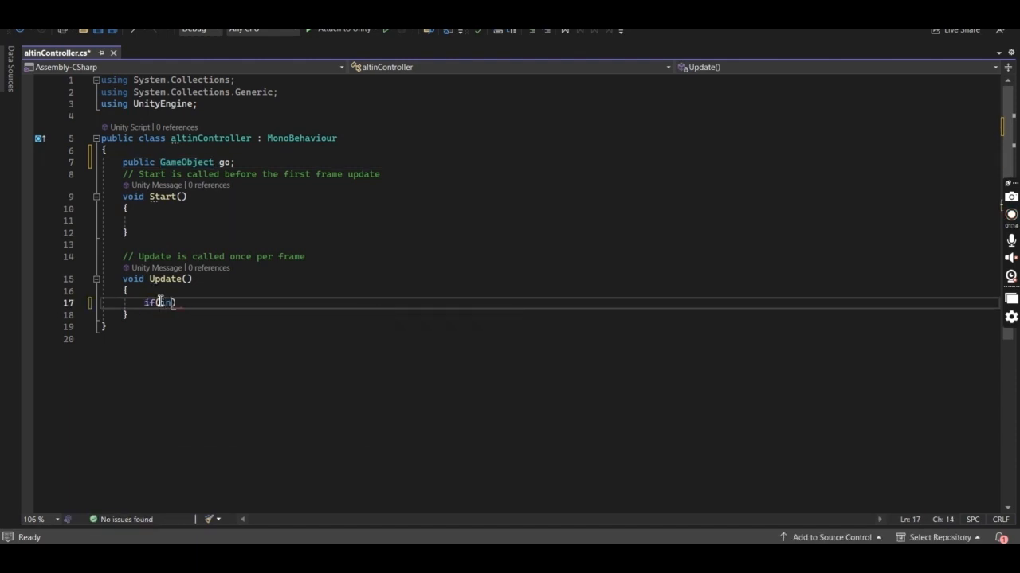
text(put)
key(Tab)
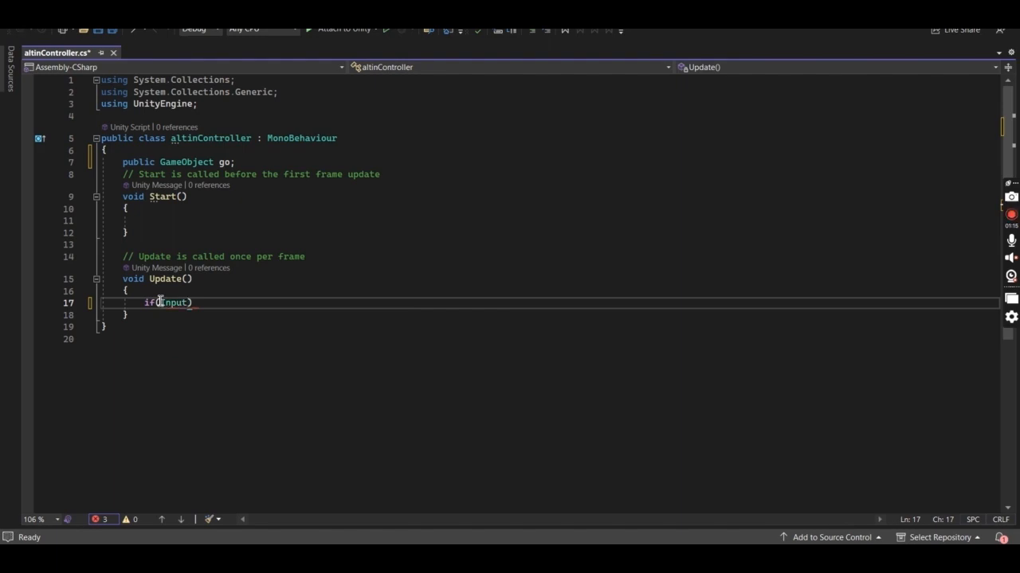
double_click(159, 302)
text(.)
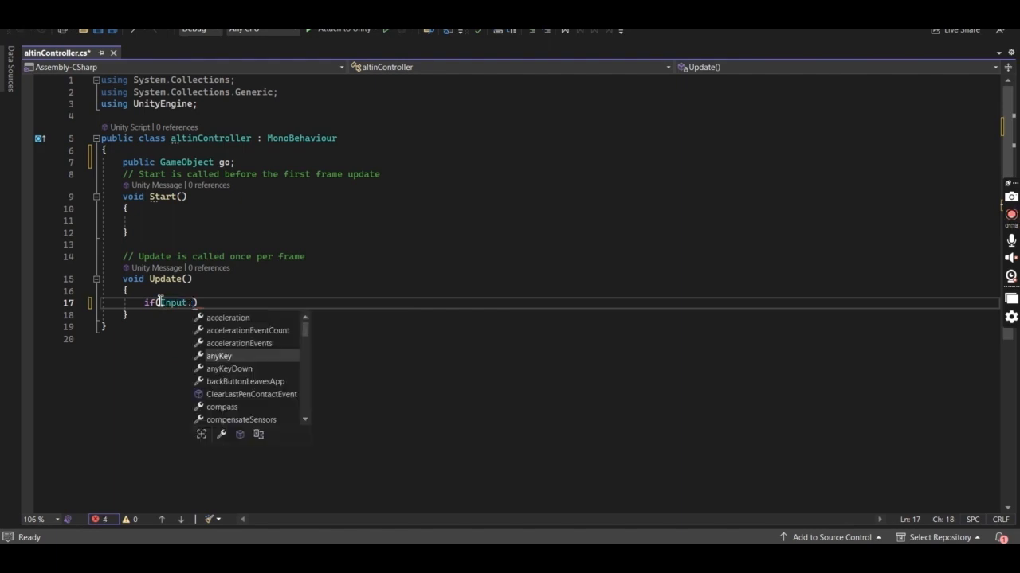
text(ke)
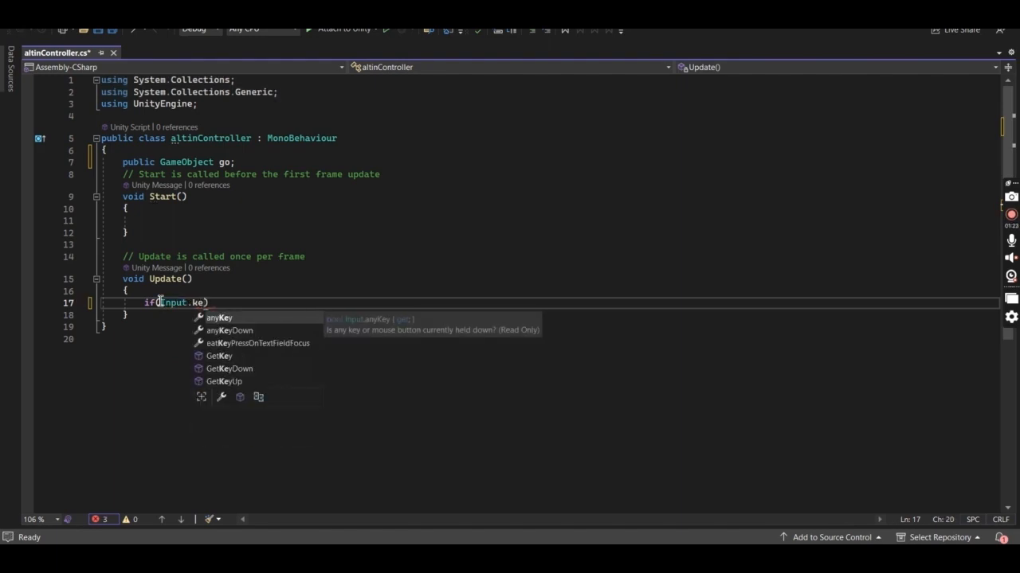
key(Down)
key(Down)
key(Down)
key(Down)
key(Tab)
key(Tab)
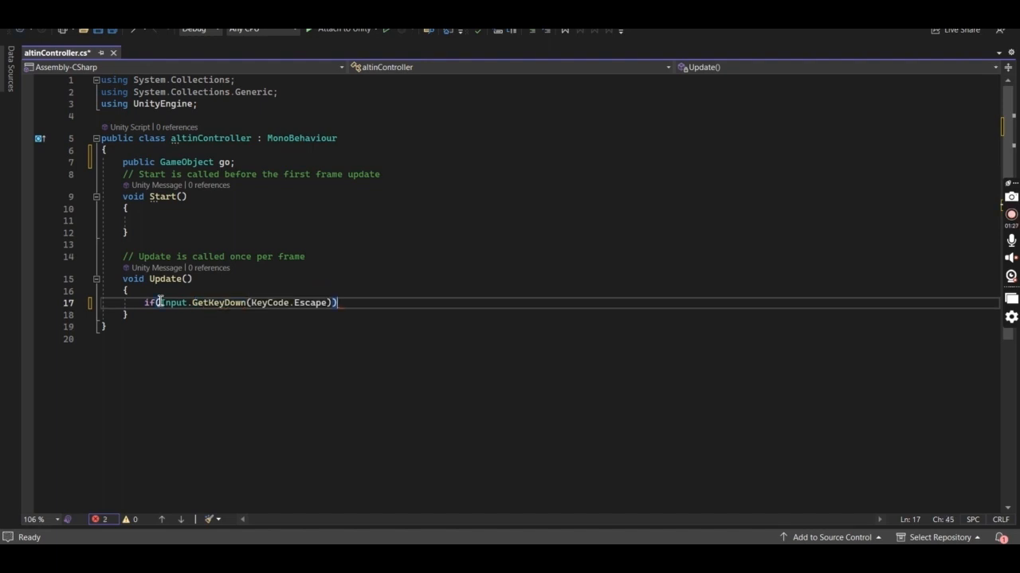
- Change the condition's key code to KeyCode.Space and start an indented line below it
key(Left)
key(Left)
key(ctrl+shift+Left)
key(BackSpace)
text(sp)
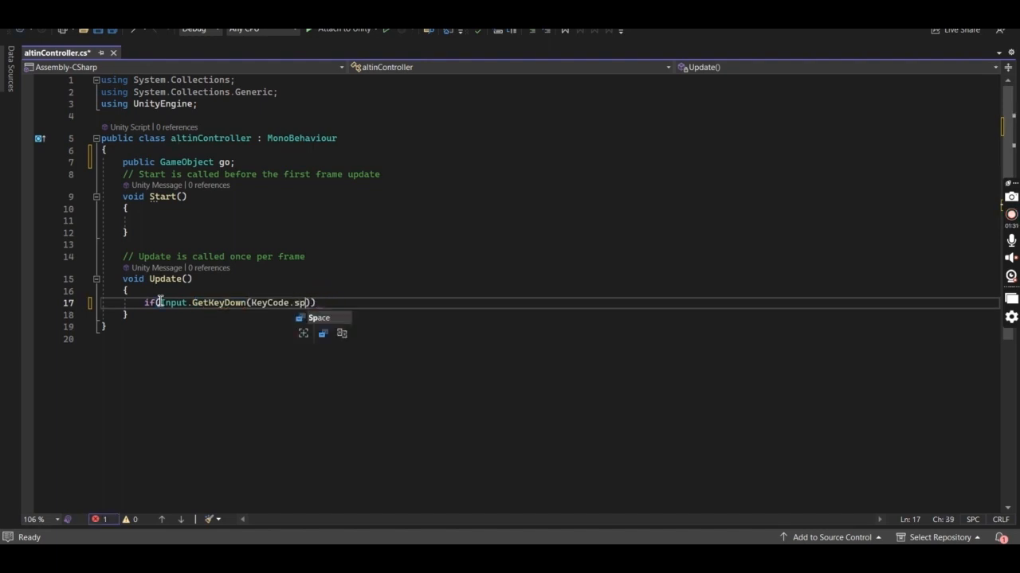
key(Tab)
key(End)
key(Return)
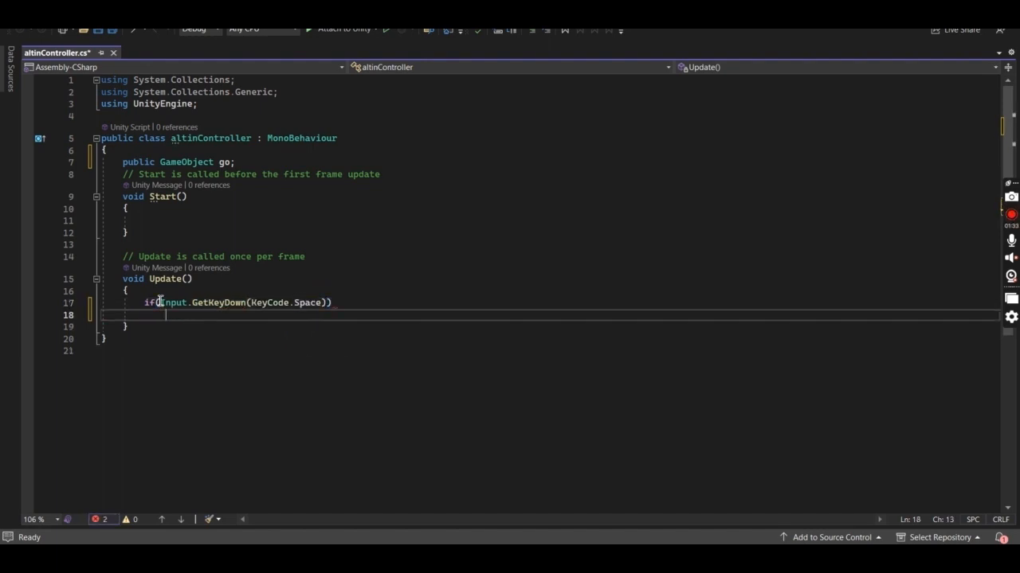
- Add an Instantiate(go); call as the body of the Space key condition
text(ins)
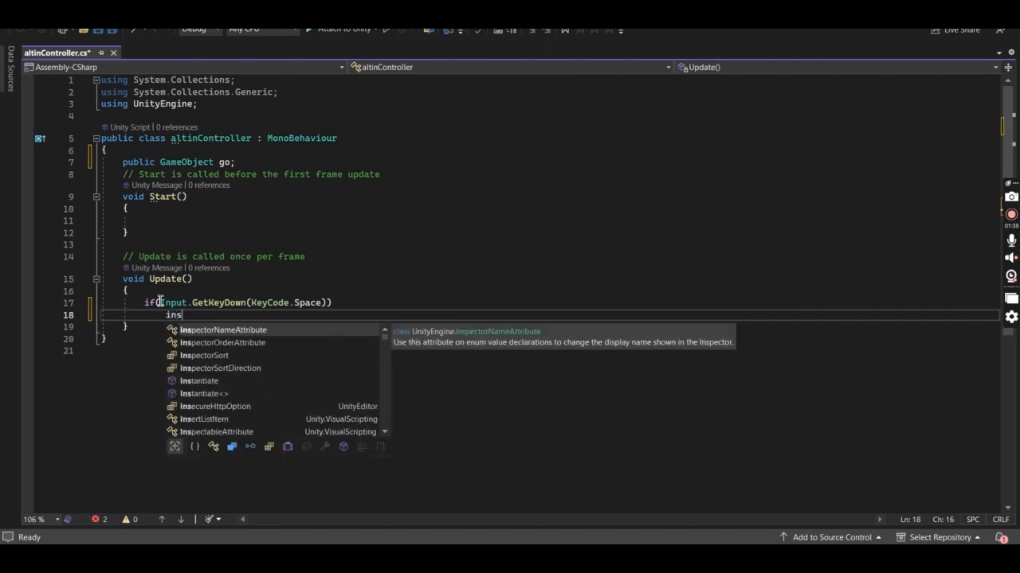
key(Down)
key(Down)
key(Down)
key(Down)
key(Tab)
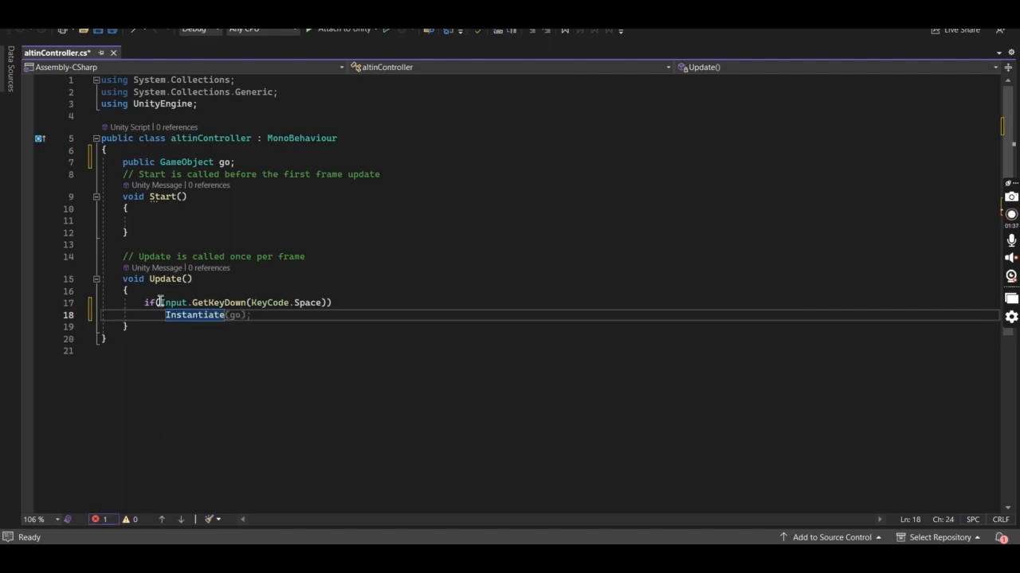
key(Tab)
key(Left)
key(Left)
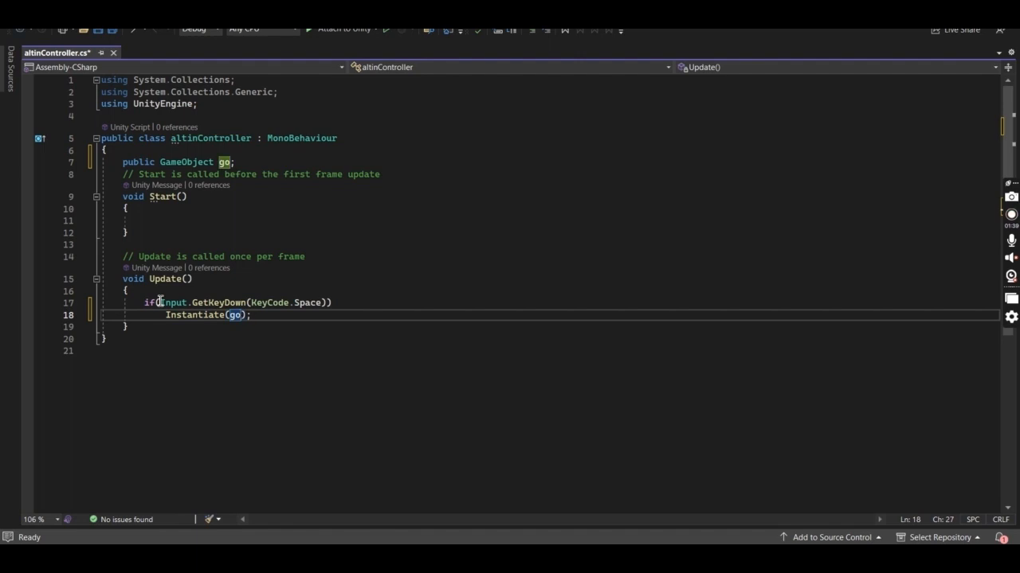
- Extend the Instantiate call with transform.position and transform.rotation as its position and rotation arguments
text(,)
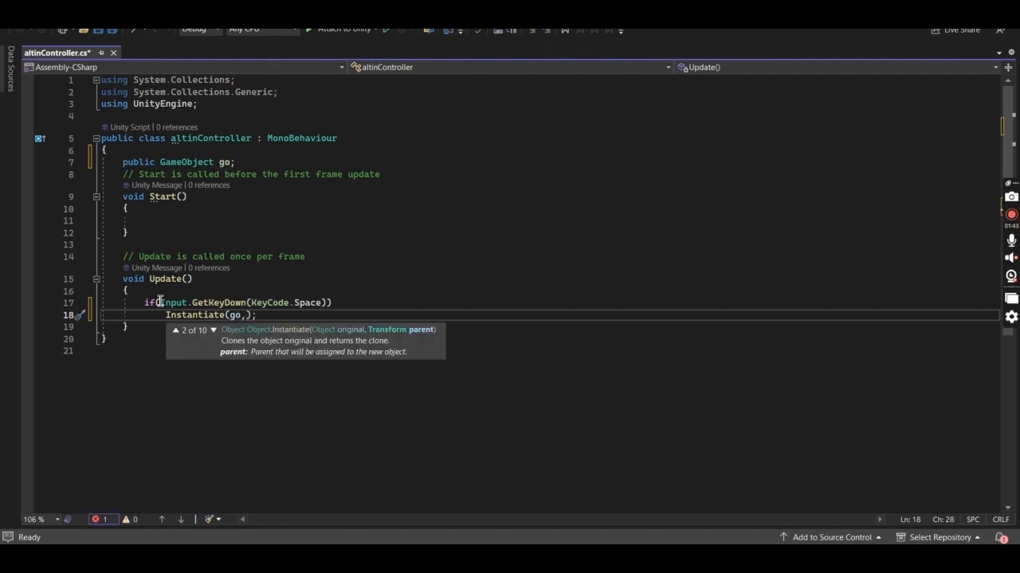
key(Up)
key(Up)
key(Up)
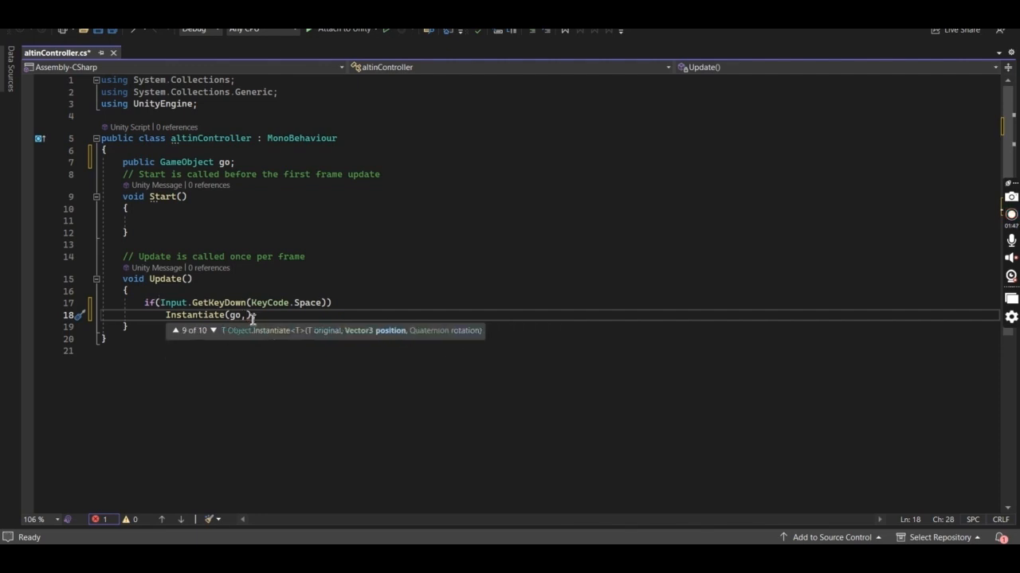
text(trn)
key(BackSpace)
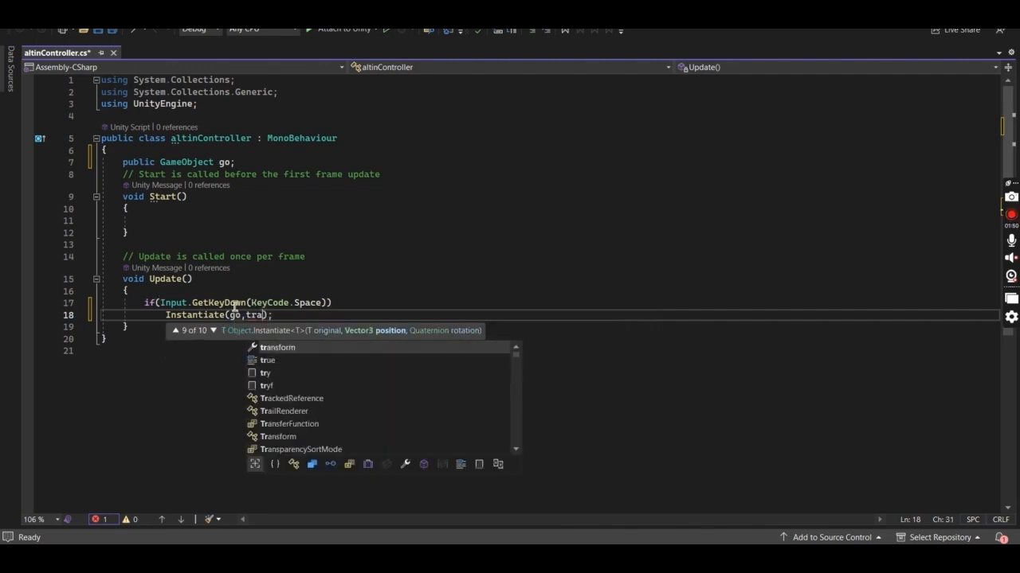
key(Tab)
text(.pos)
key(Tab)
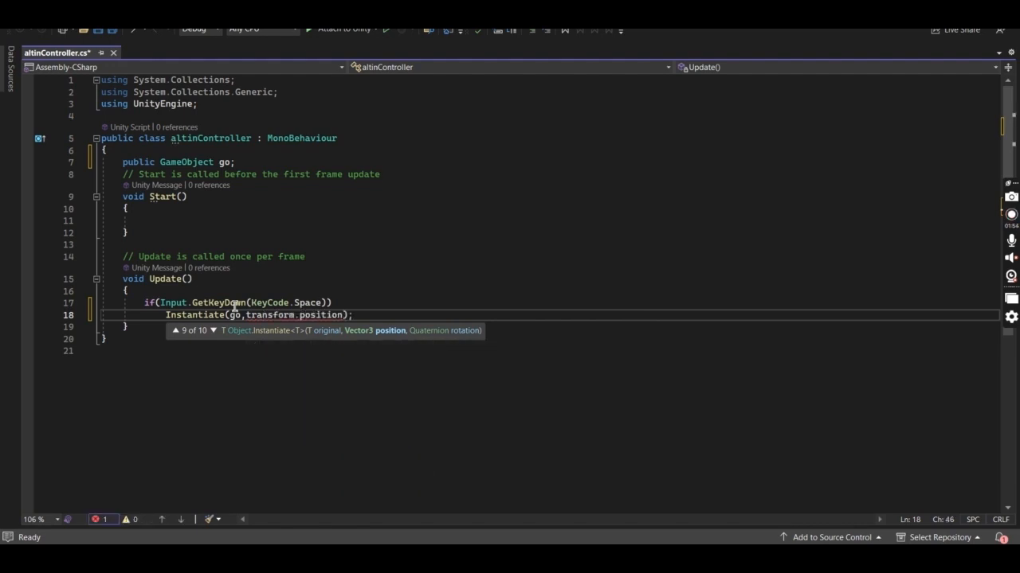
text(,tr)
key(Tab)
text(.r)
key(Tab)
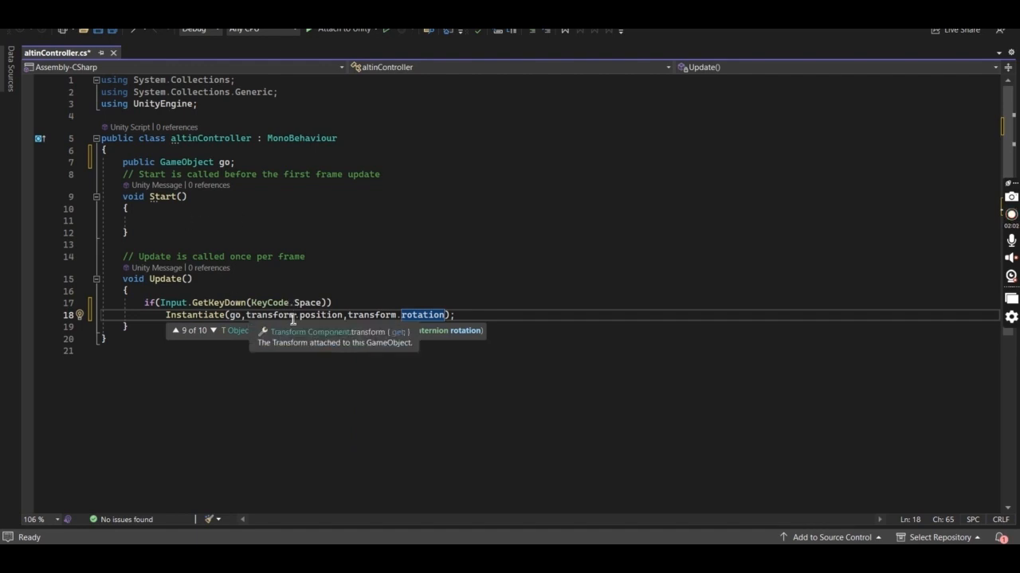
- Start a Vector3 variable named pos, assigned a new Vector3, on a new line above the if condition in Update
click(163, 293)
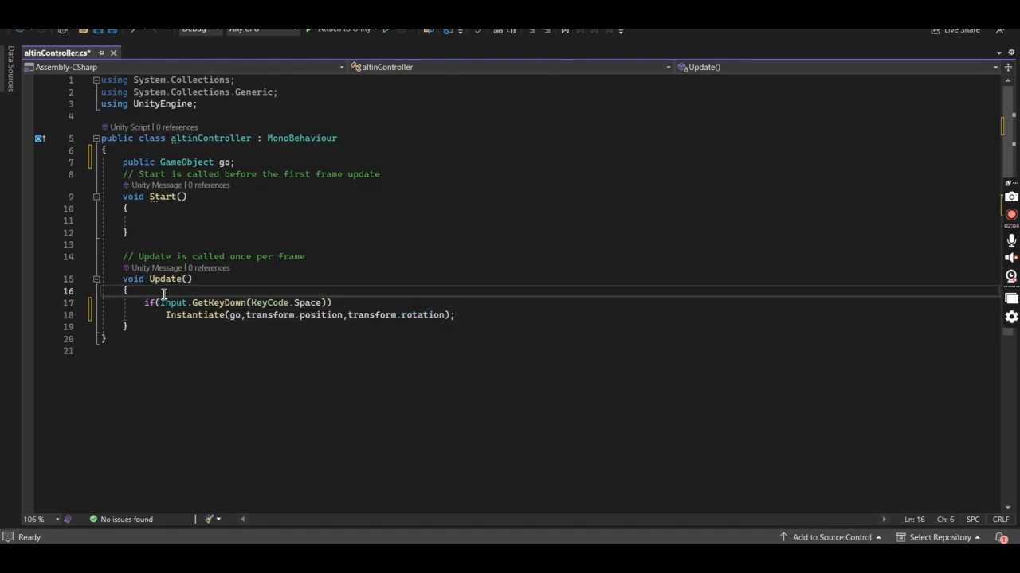
key(Return)
text(vect)
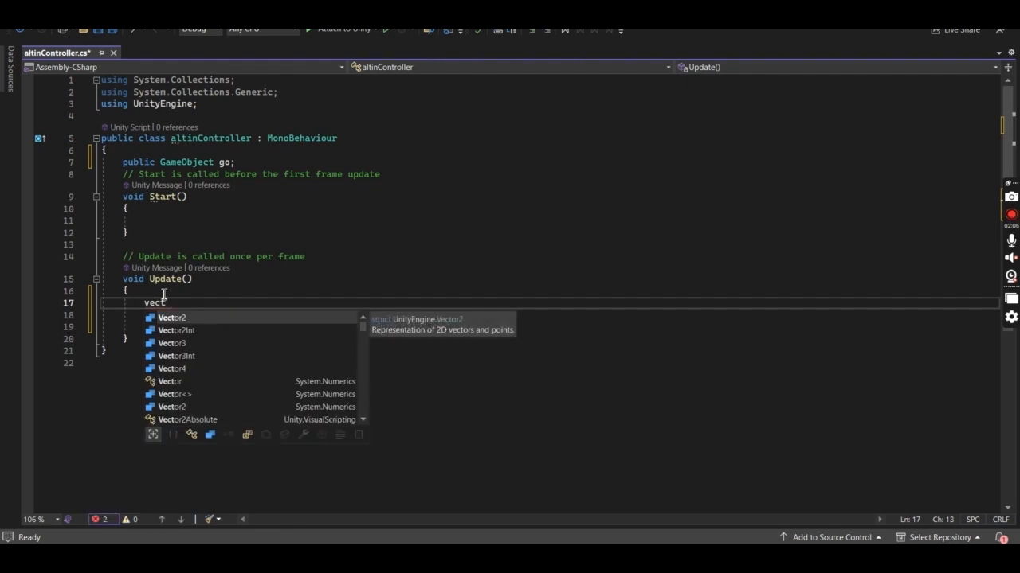
key(Down)
key(Down)
key(Tab)
text(p)
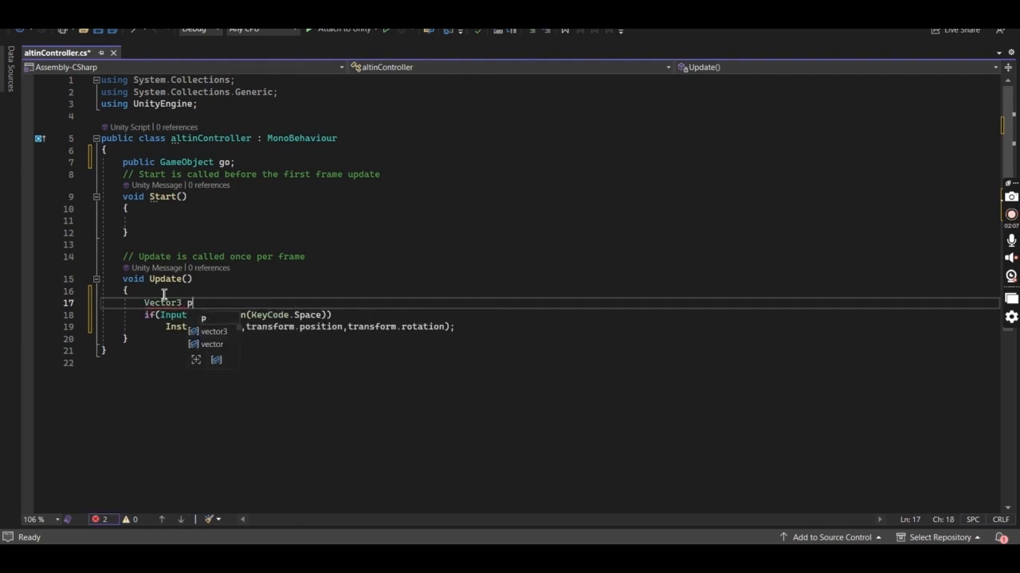
text(os=)
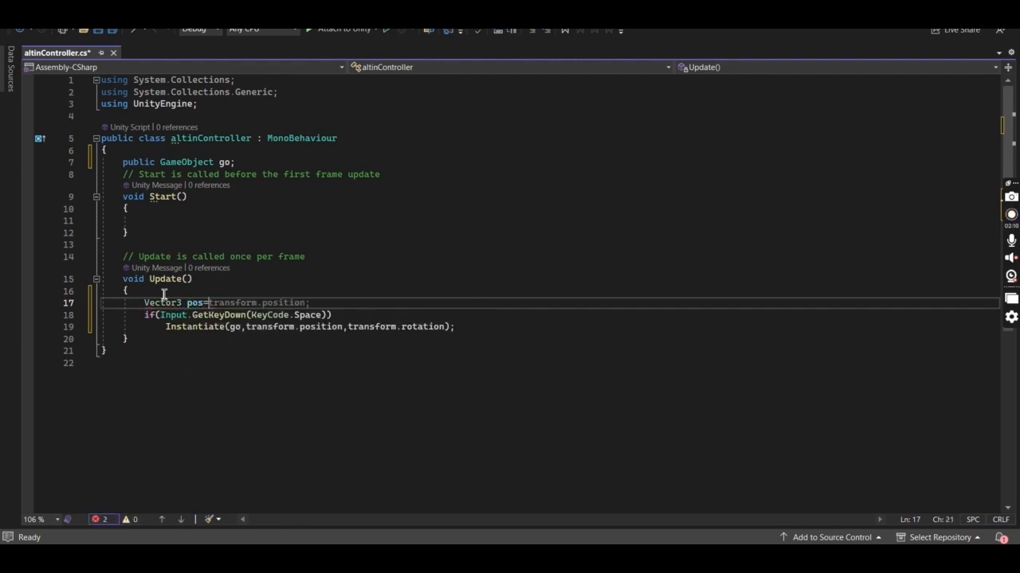
text(new ve)
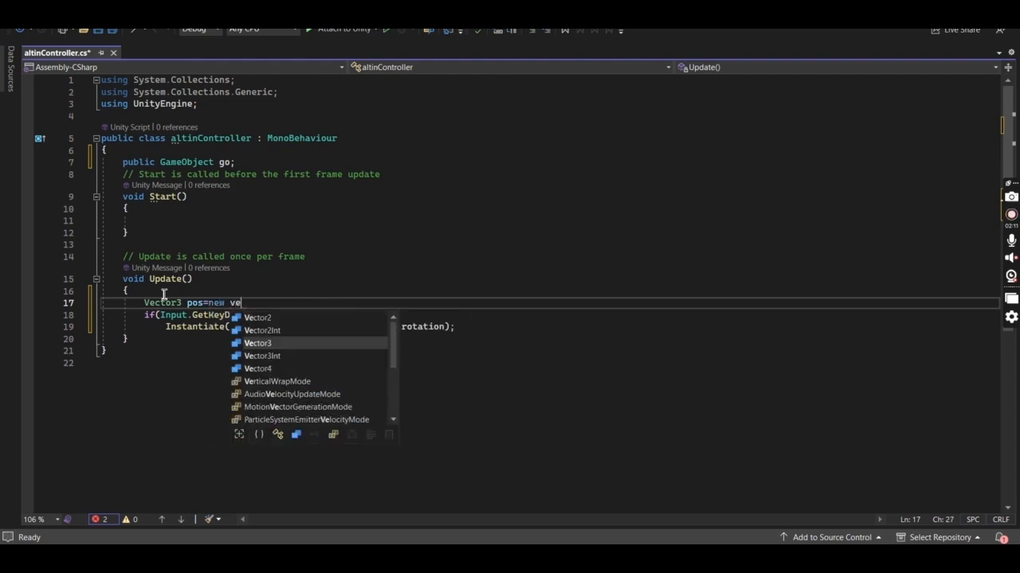
key(Tab)
text(()
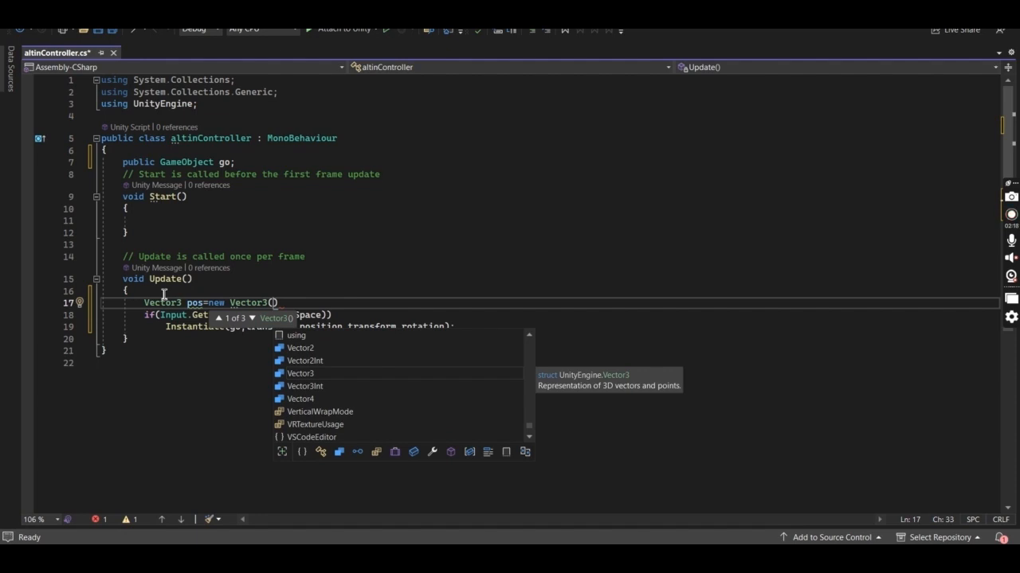
- Enter a Random.Range call as the x component of the pos vector
text(Random)
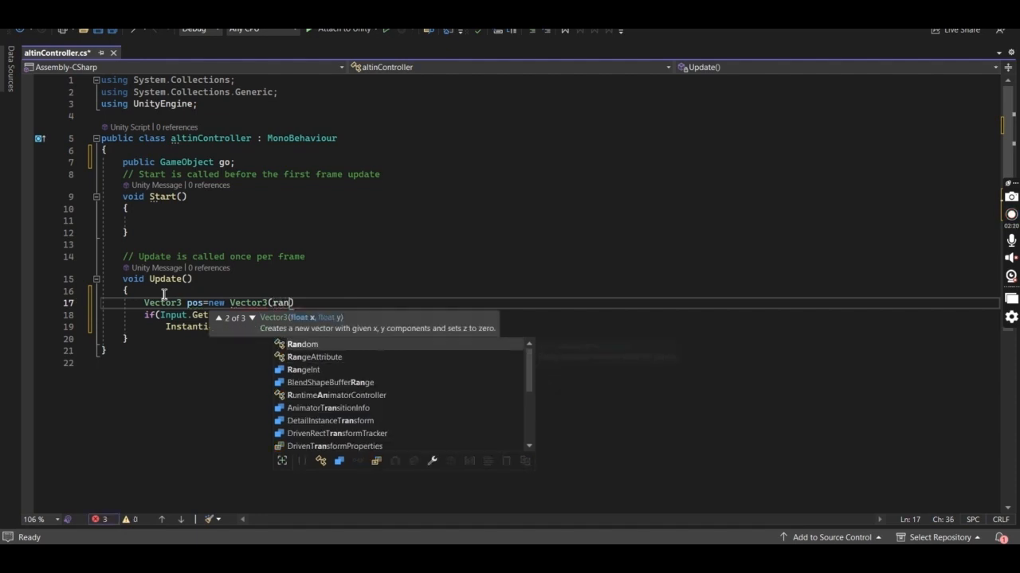
text(.ra)
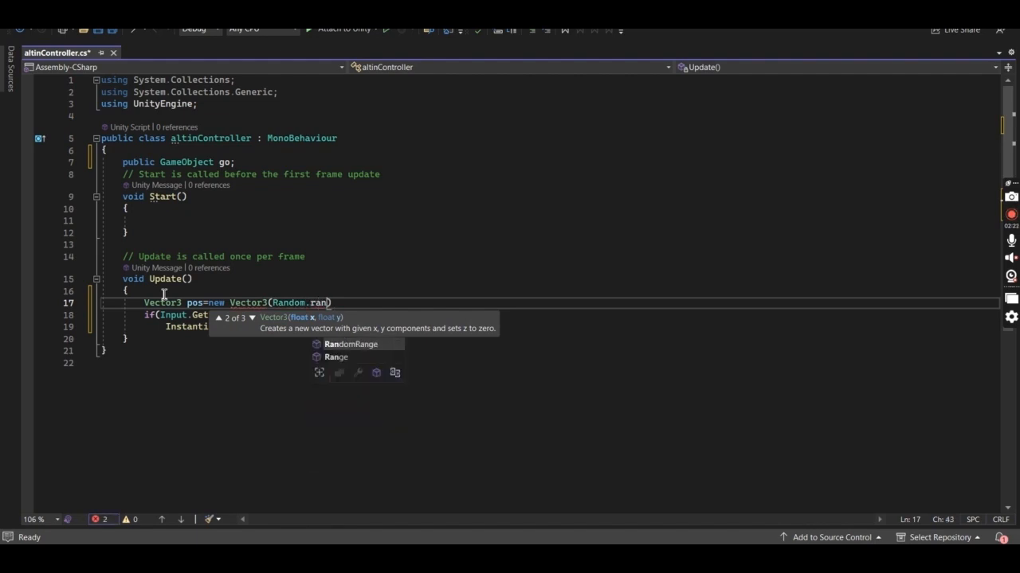
text(m)
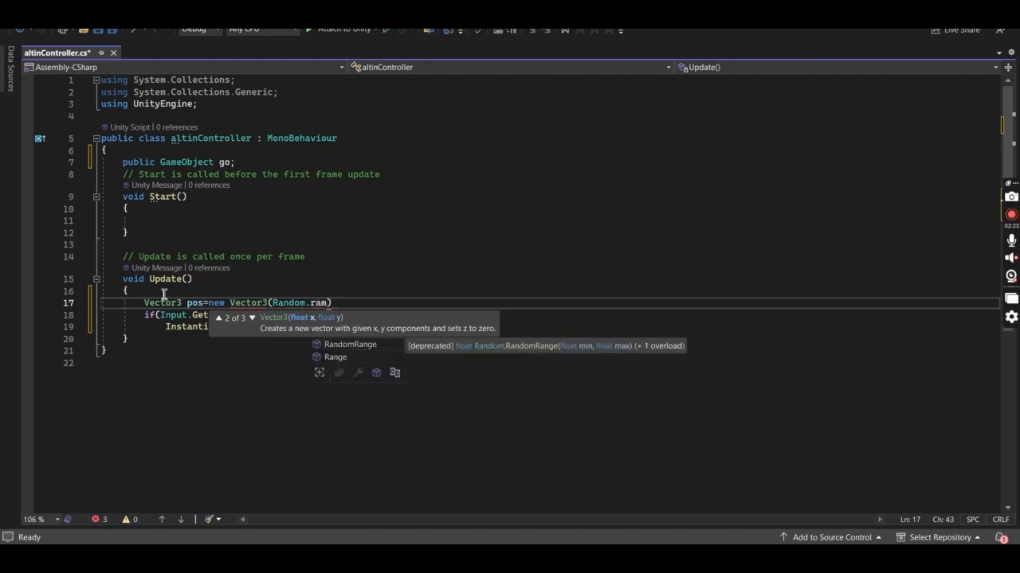
key(BackSpace)
text(n)
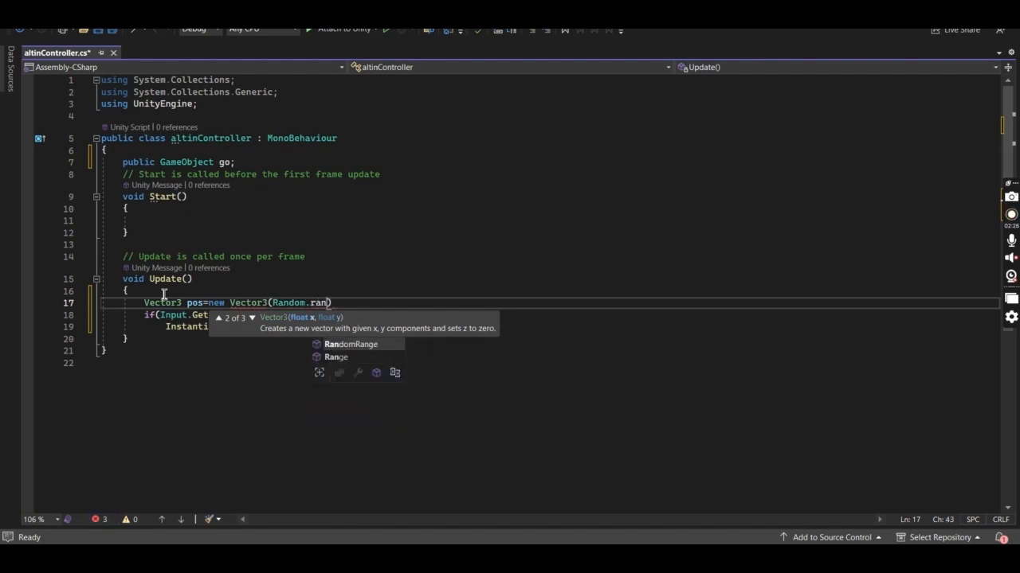
key(Down)
key(Tab)
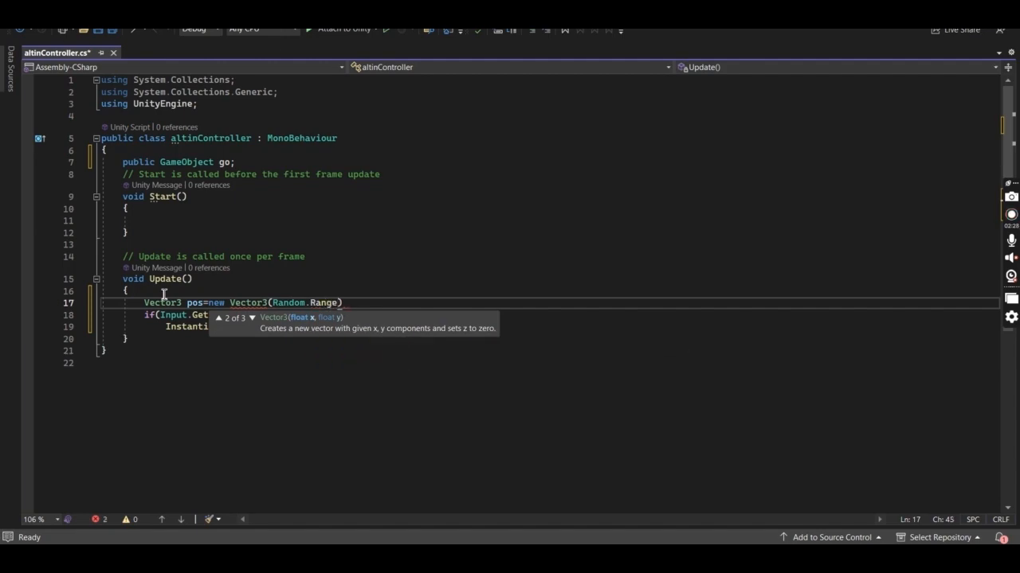
text(()
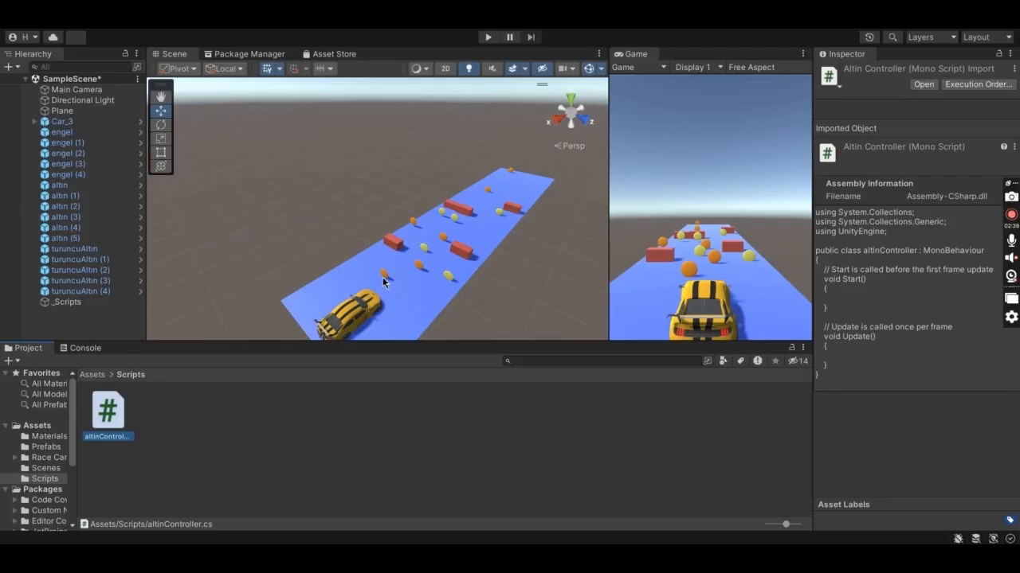
- Check the X positions of the nearest and farthest orange coins in Unity, and set the Random.Range limits to 7,47 in Visual Studio
click(382, 274)
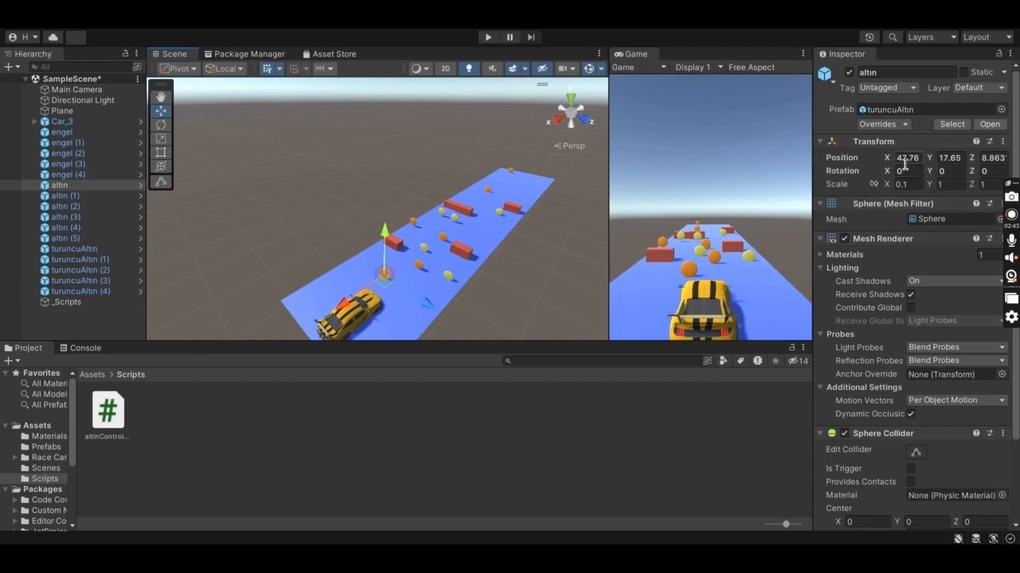
click(512, 172)
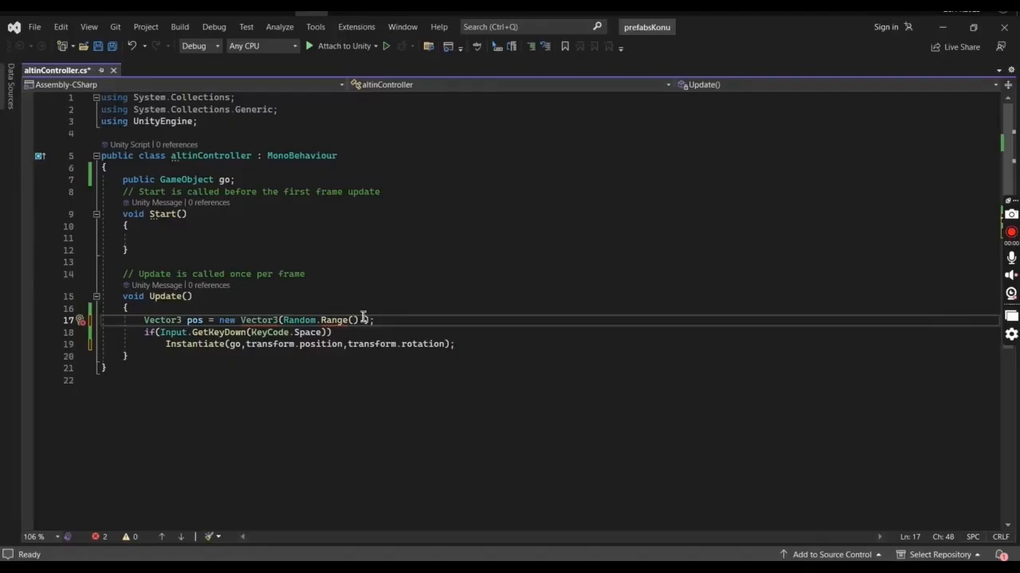
text(7,47)
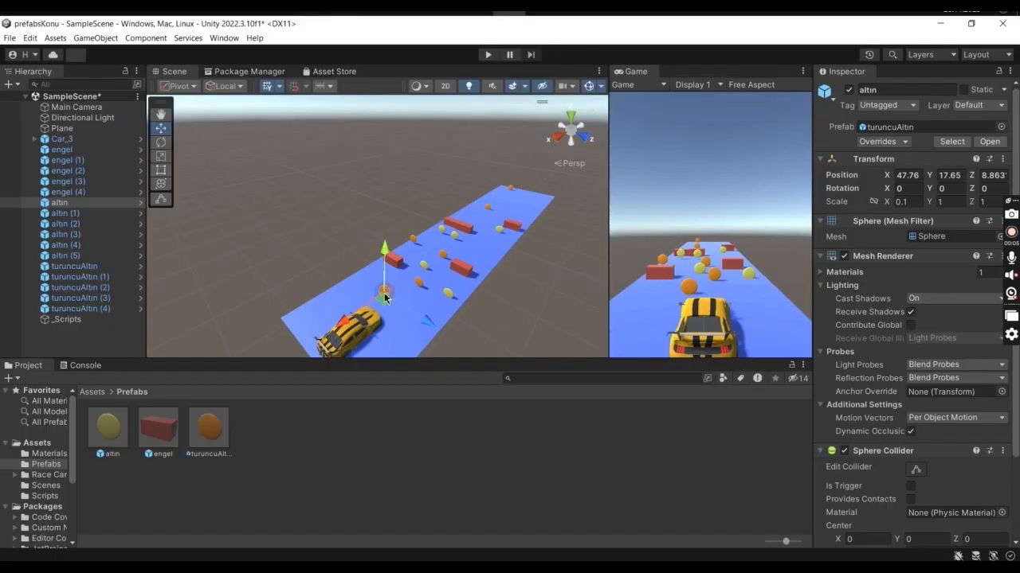
- Check the nearest orange coin's Y and Z positions in Unity, and enter 18 and 8 as the pos vector's y and z components
click(950, 175)
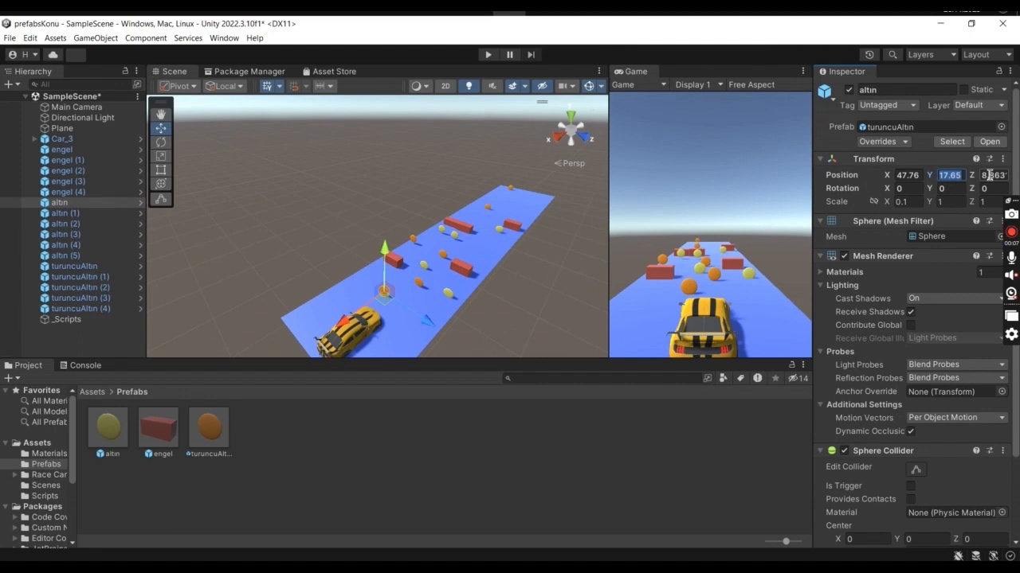
click(989, 176)
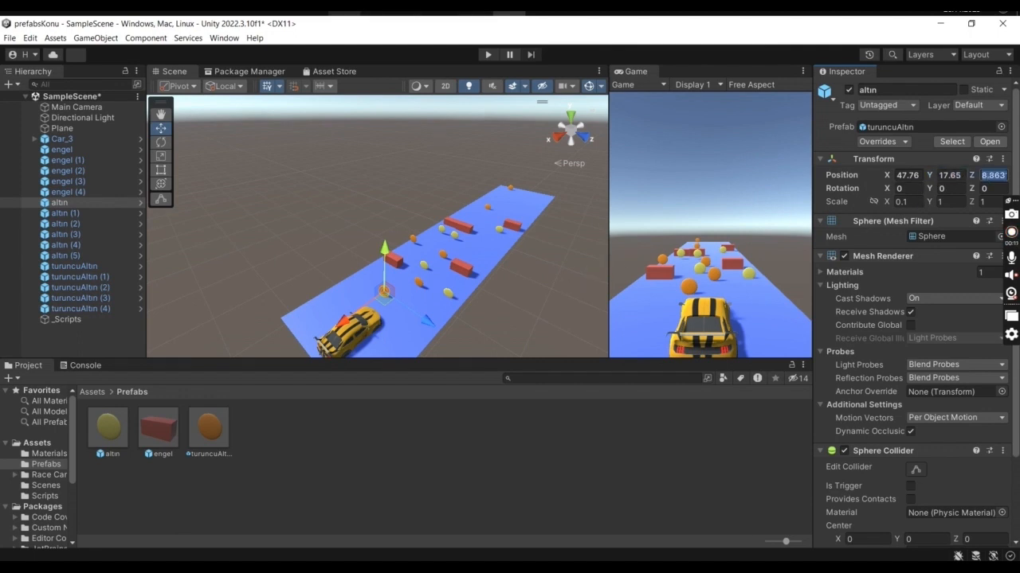
key(alt+Tab)
click(382, 320)
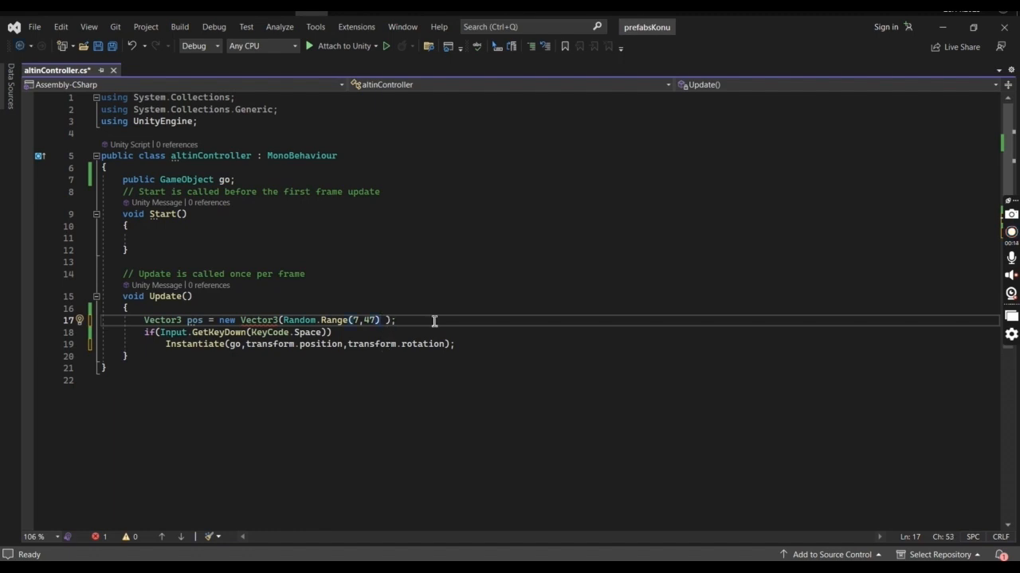
text(,18)
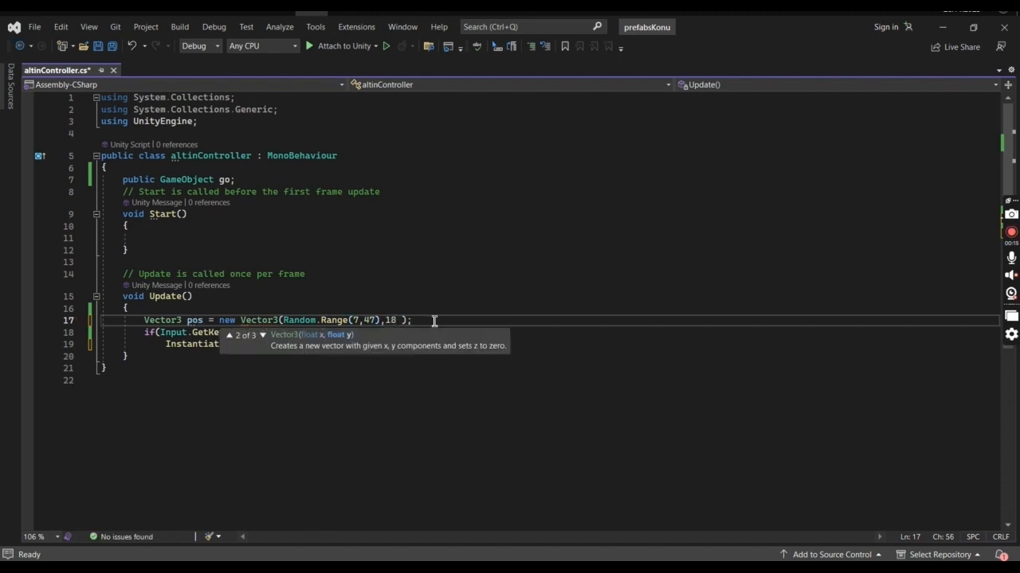
text(,)
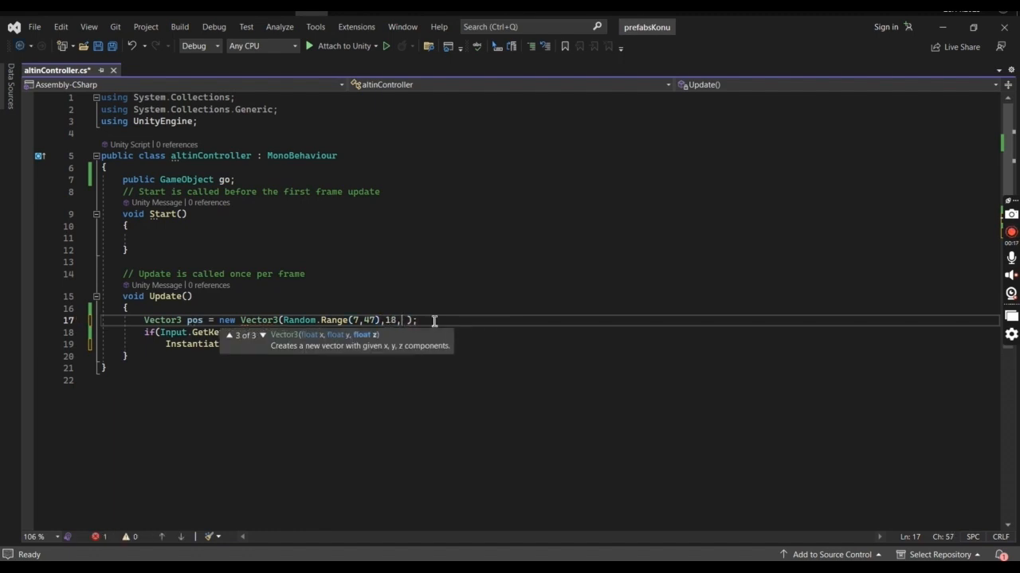
key(alt+Tab)
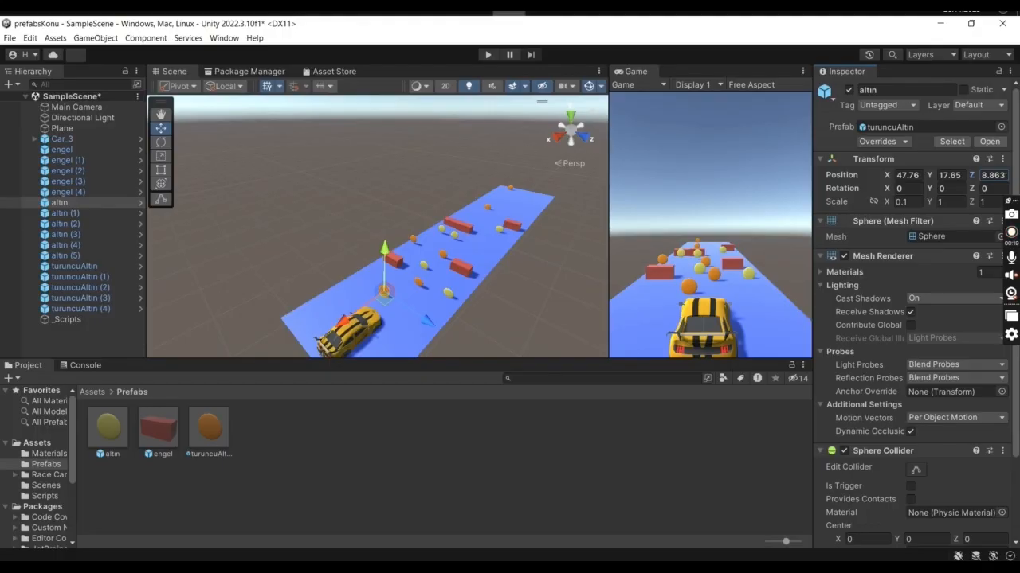
key(alt+Tab)
text(8)
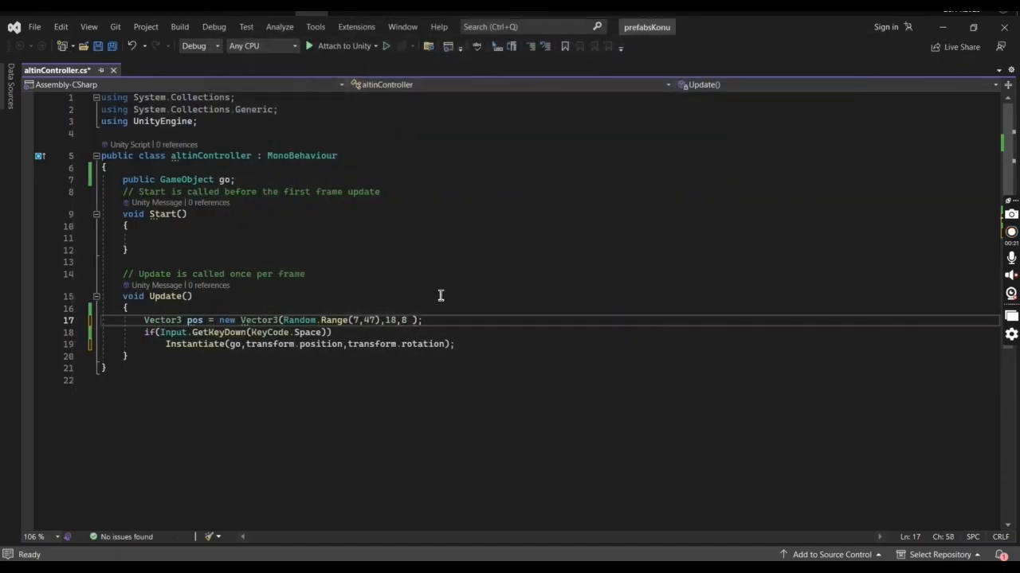
- Replace transform.position with pos in the Instantiate call and save the script
double_click(192, 320)
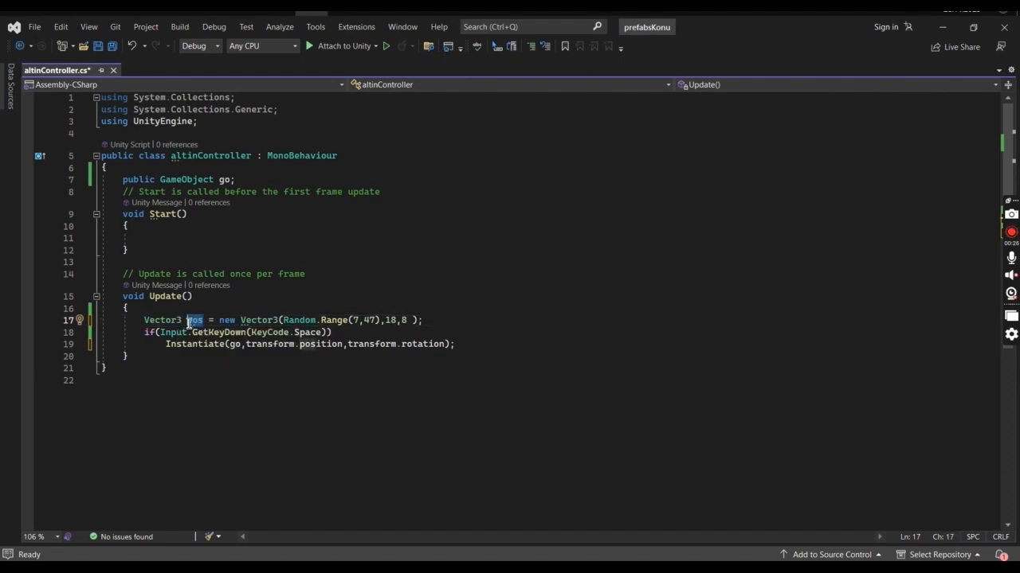
double_click(323, 344)
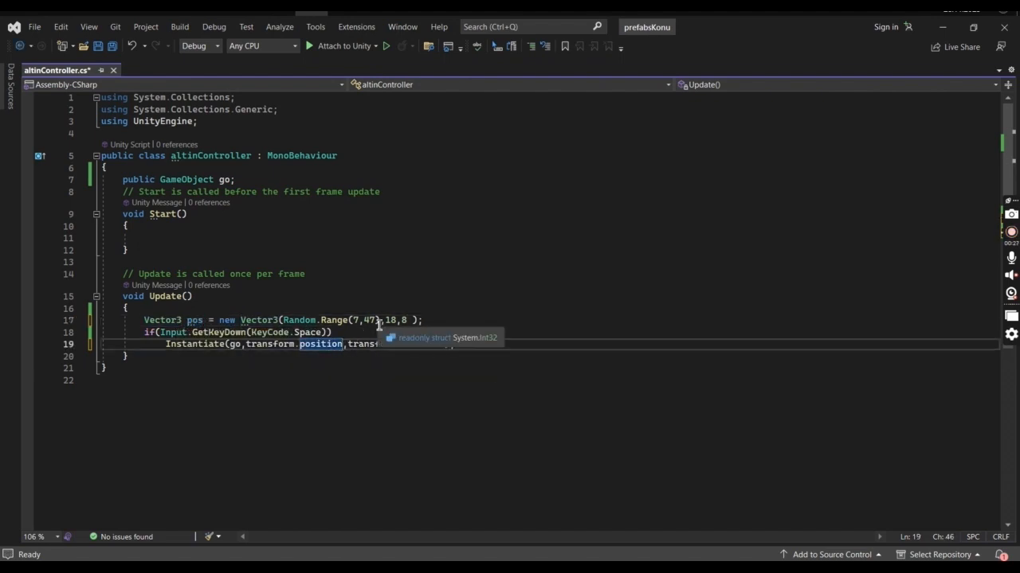
key(BackSpace)
key(BackSpace)
key(BackSpace)
key(BackSpace)
key(BackSpace)
key(BackSpace)
key(BackSpace)
key(BackSpace)
key(BackSpace)
key(BackSpace)
key(BackSpace)
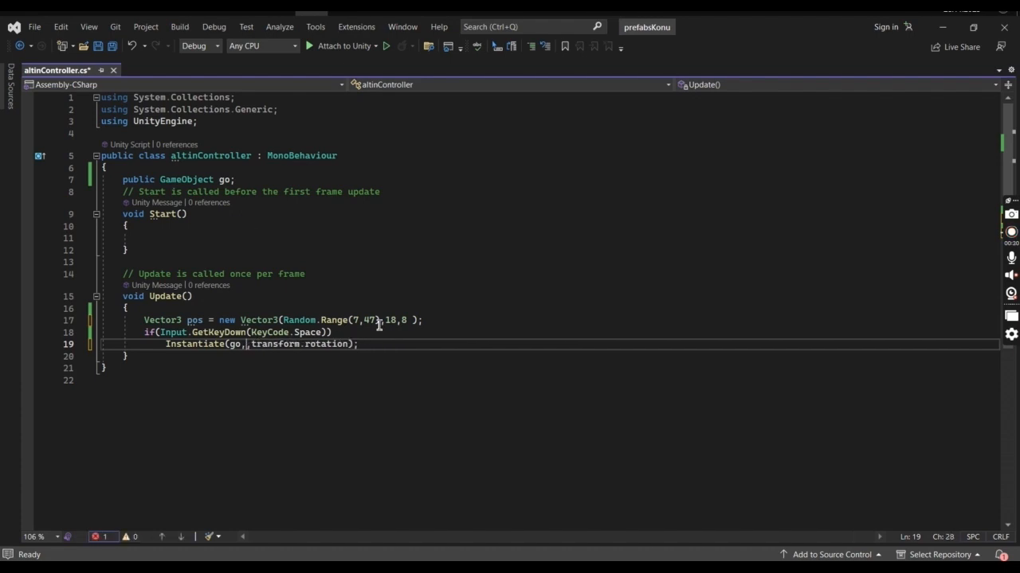
text(pos,)
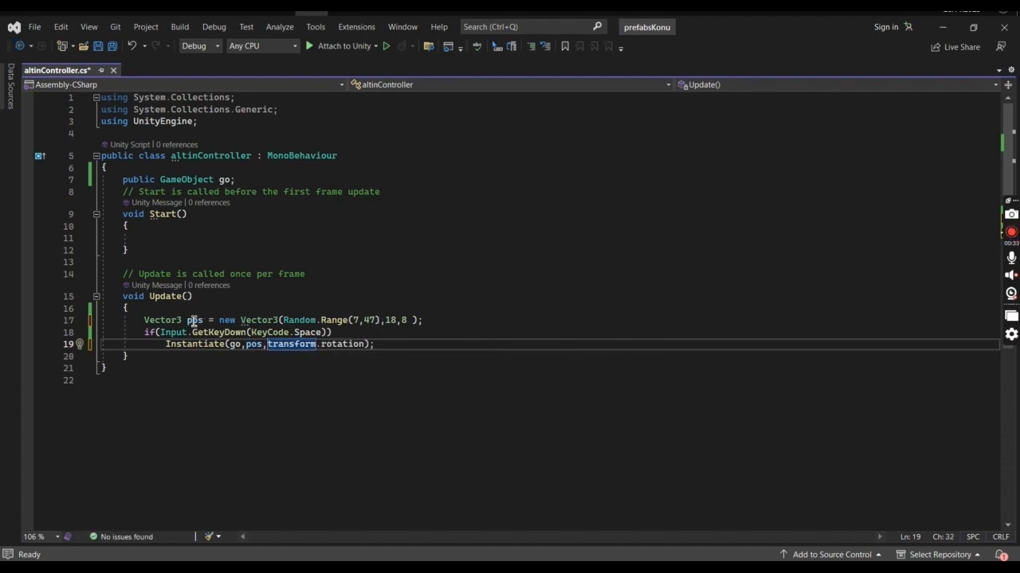
key(ctrl+s)
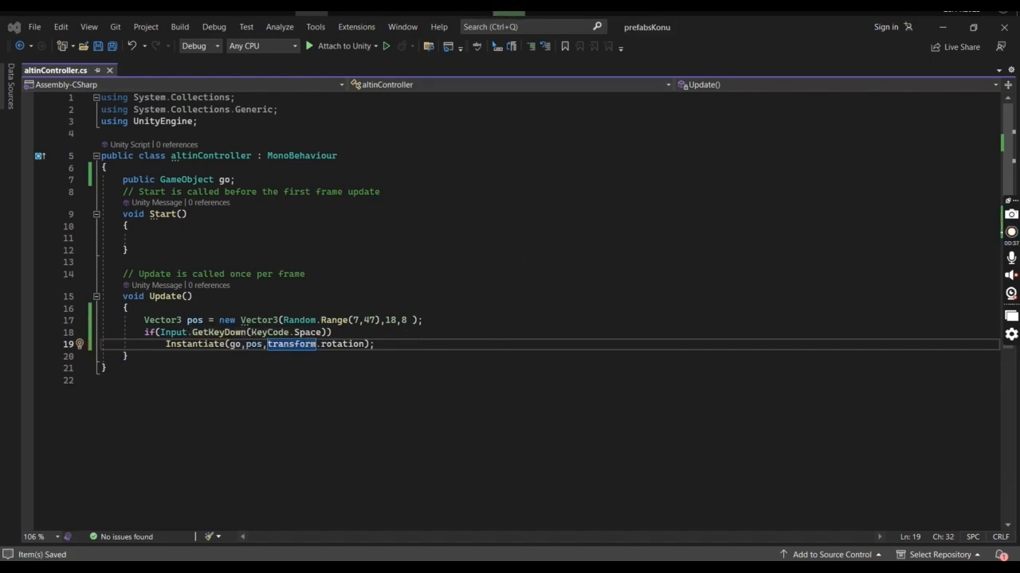
- Switch to Unity, attach the altinController script from the Scripts folder to the _Scripts object, and select that object
click(501, 94)
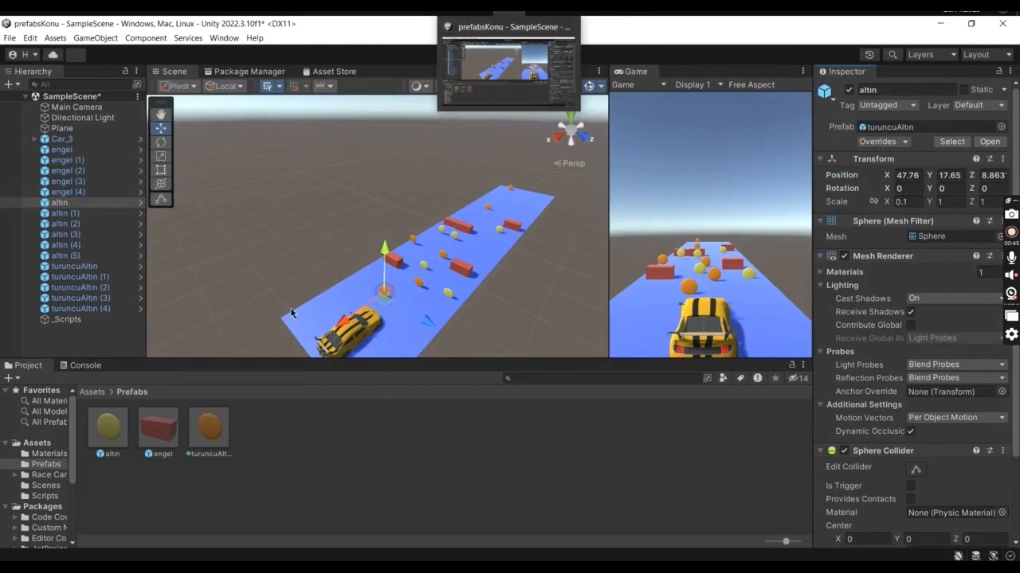
click(291, 309)
click(386, 298)
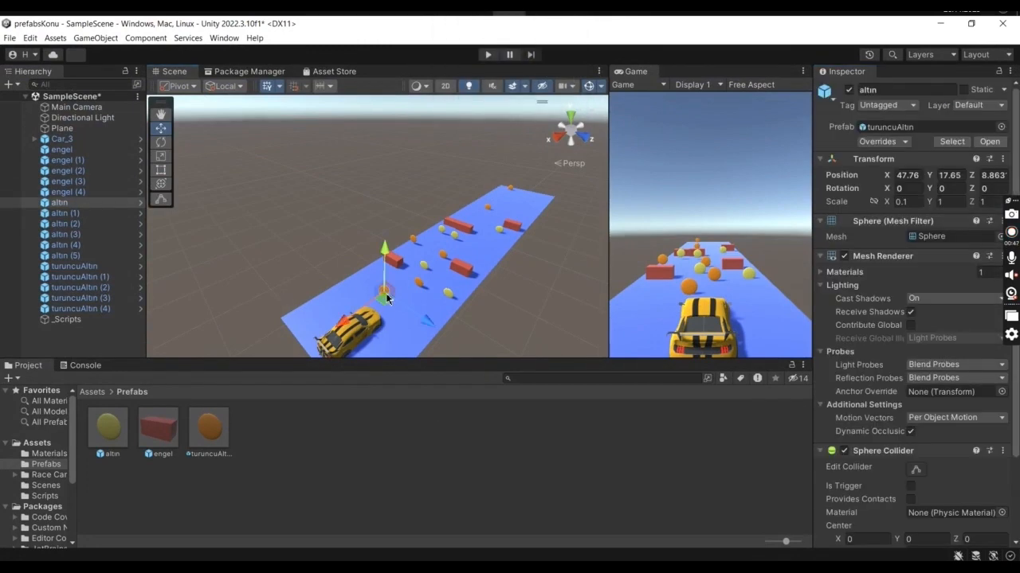
click(432, 202)
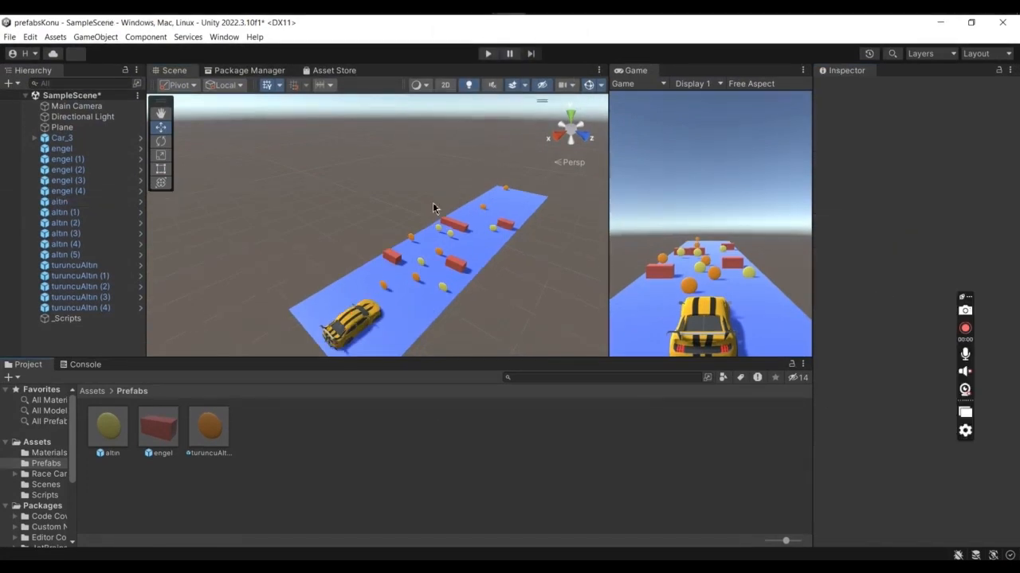
click(45, 494)
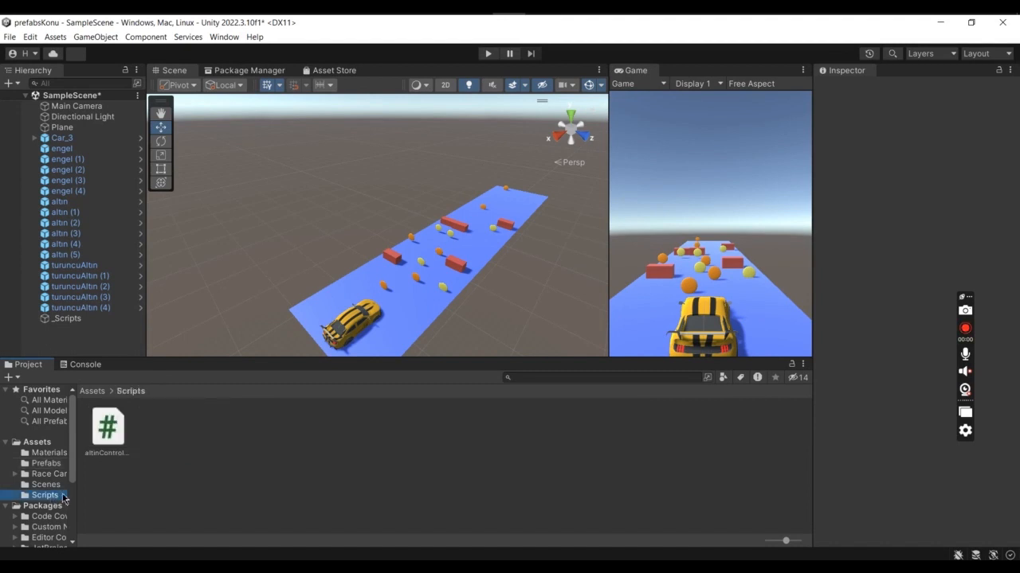
click(109, 437)
drag(109, 436, 69, 321)
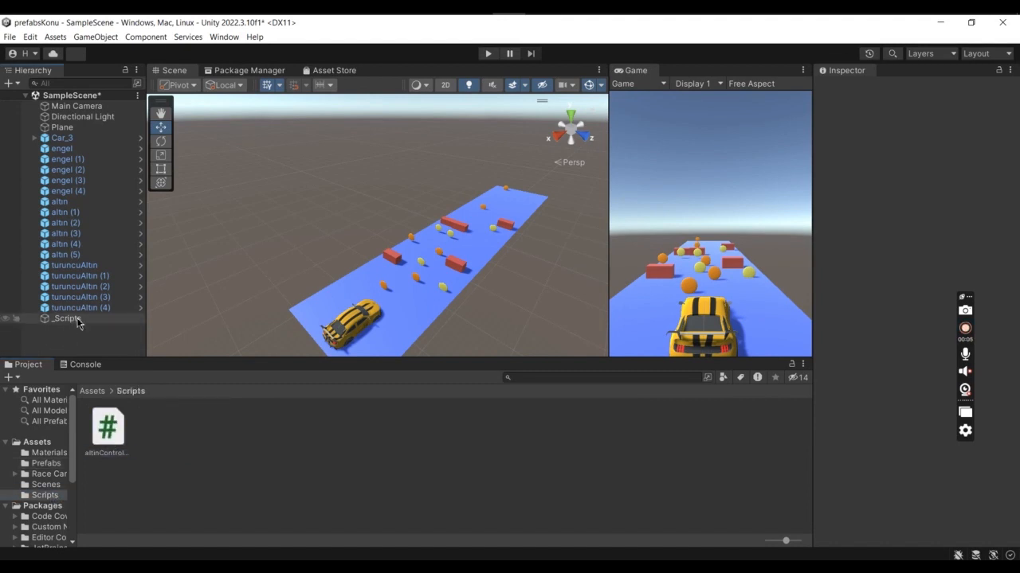
click(69, 320)
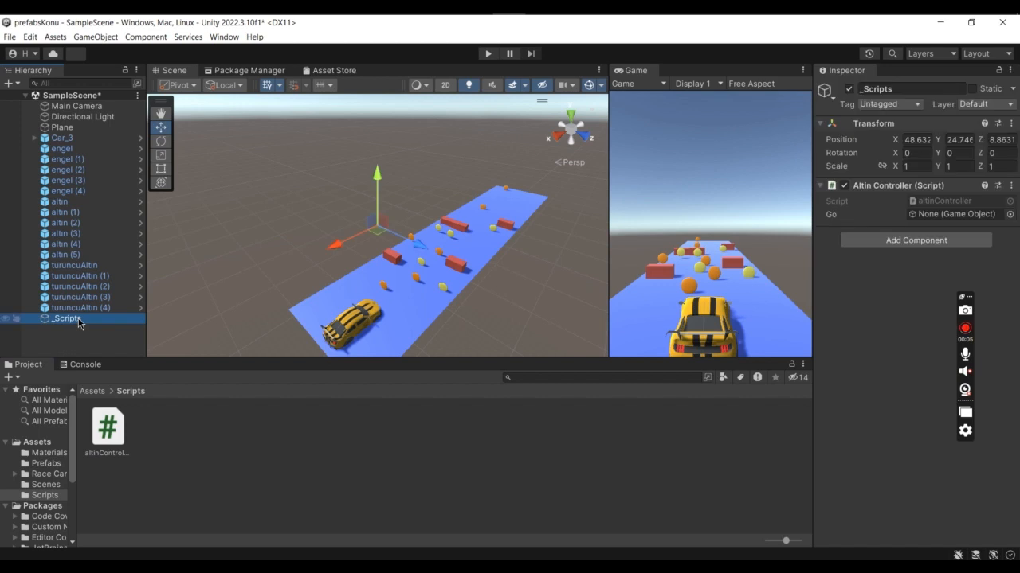
- Assign the turuncuAltın prefab to the Go field of the Altin Controller component and run the scene
click(41, 465)
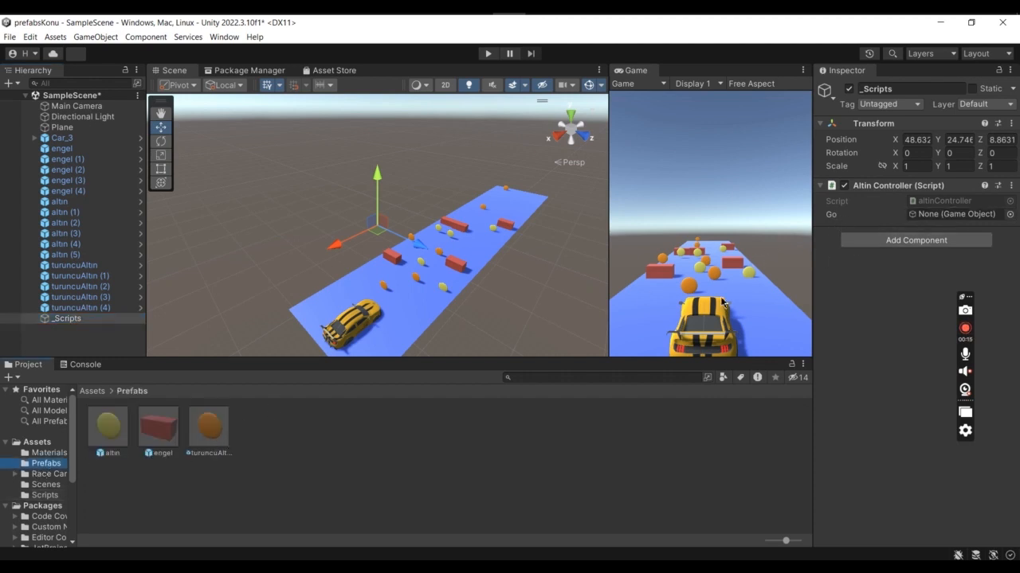
drag(201, 434, 930, 217)
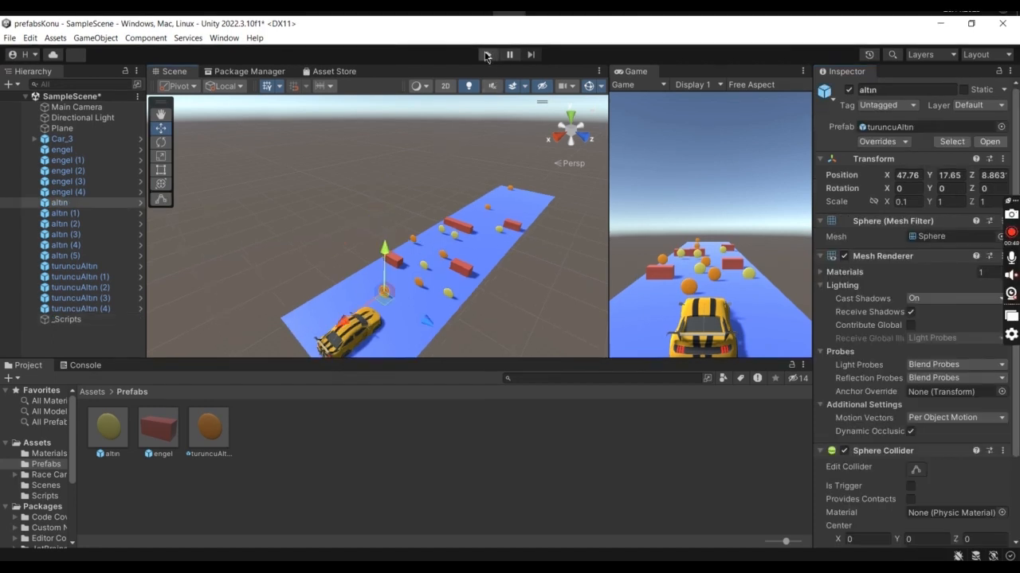
click(485, 54)
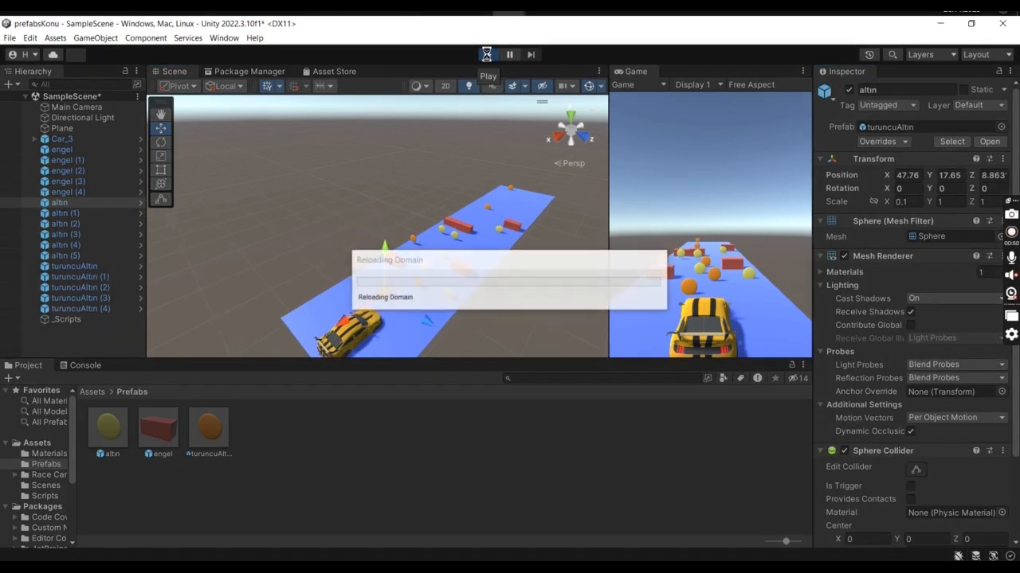